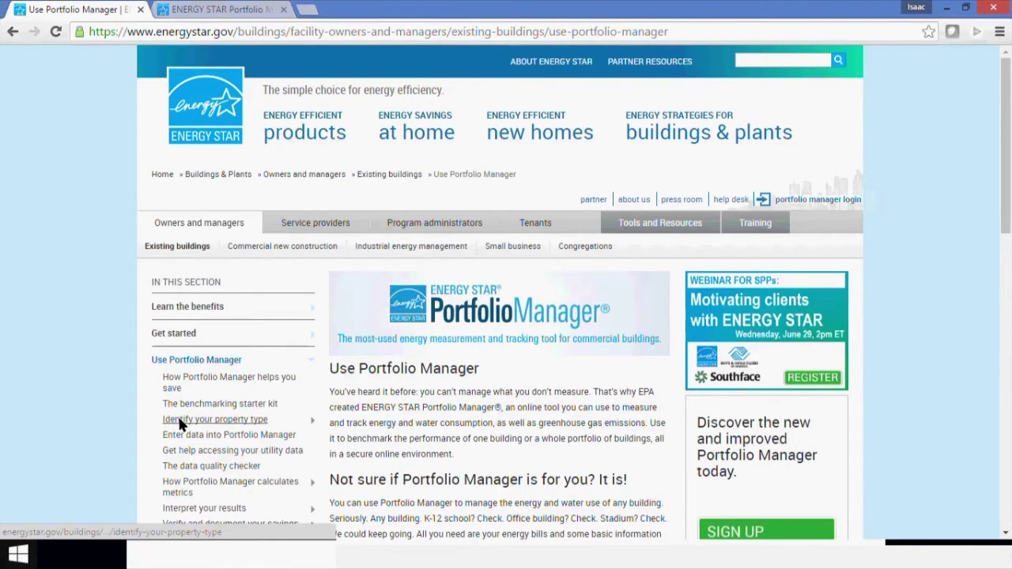
- Open the Portfolio Manager sign-up form and review its login, personal, contact and address fields
{"action": "scroll", "coordinate": [239, 322], "scroll_direction": "down", "scroll_amount": 2}
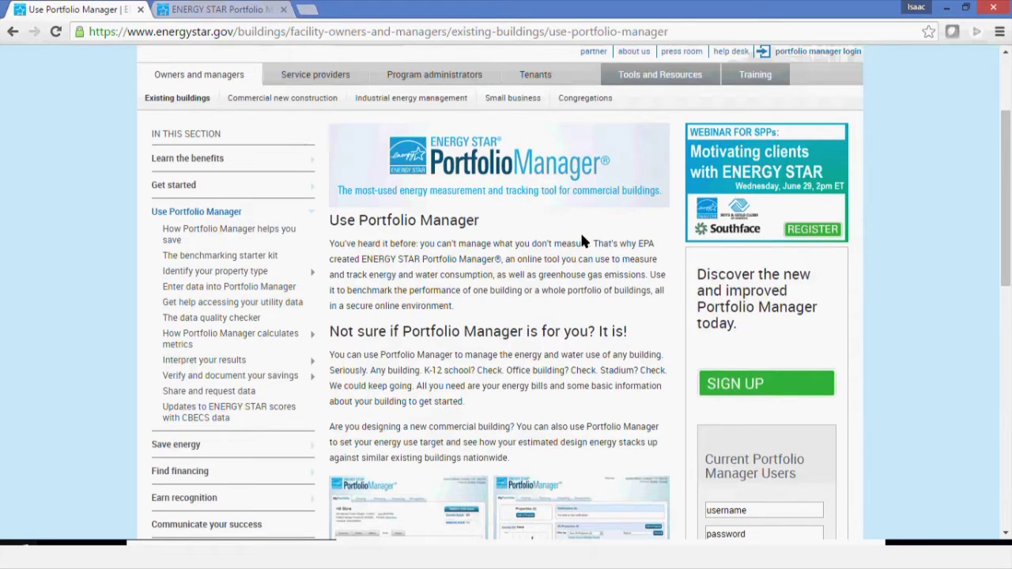
{"action": "scroll", "coordinate": [706, 246], "scroll_direction": "down", "scroll_amount": 2}
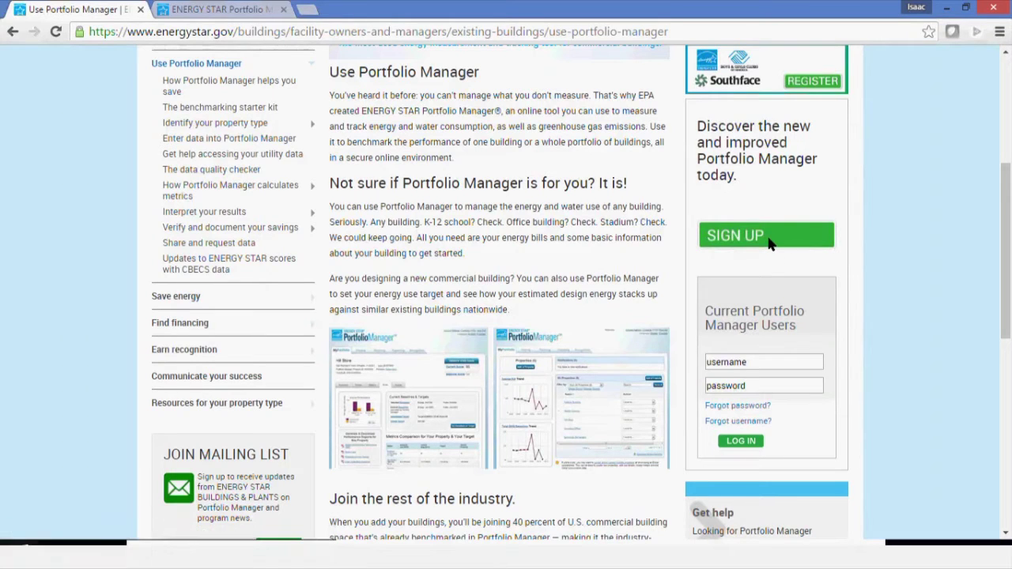
{"action": "left_click", "coordinate": [767, 241]}
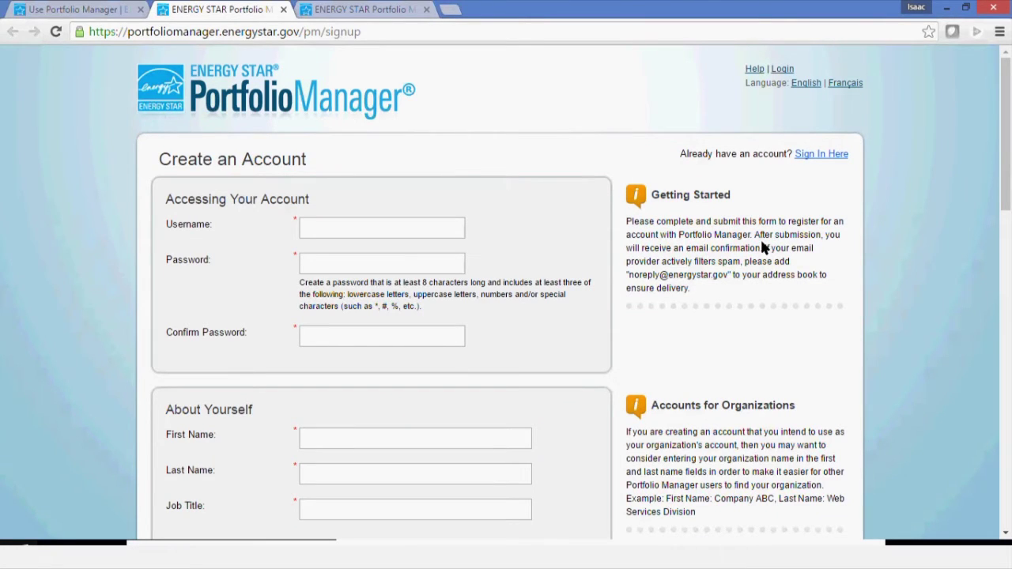
{"action": "scroll", "coordinate": [479, 277], "scroll_direction": "down", "scroll_amount": 4}
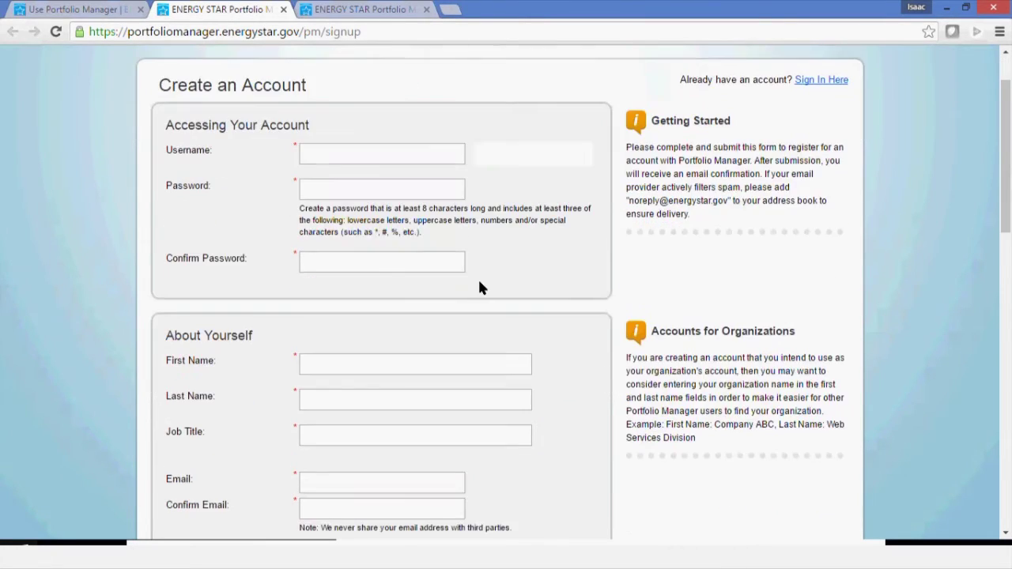
{"action": "scroll", "coordinate": [480, 283], "scroll_direction": "down", "scroll_amount": 1}
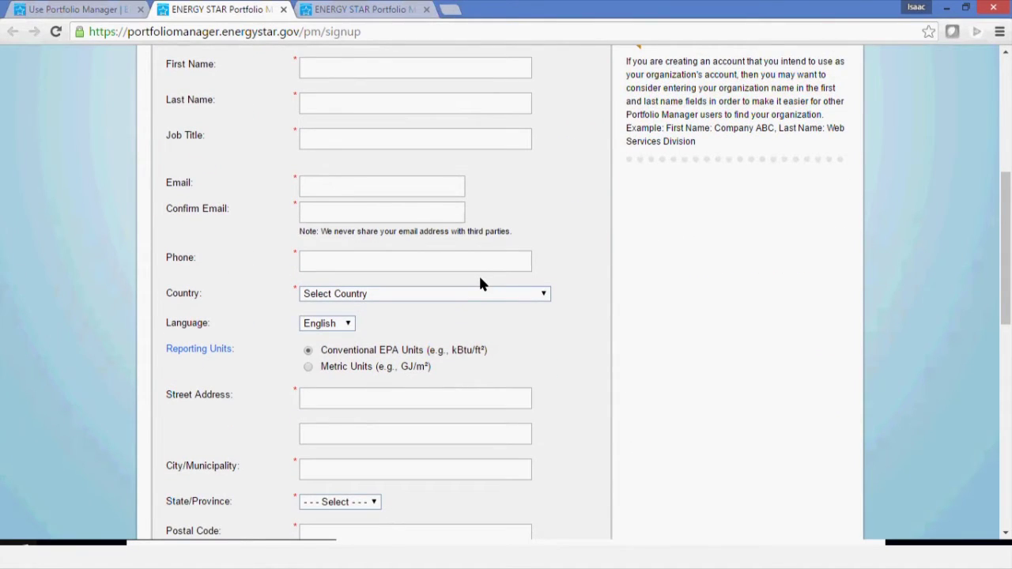
{"action": "scroll", "coordinate": [480, 281], "scroll_direction": "down", "scroll_amount": 1}
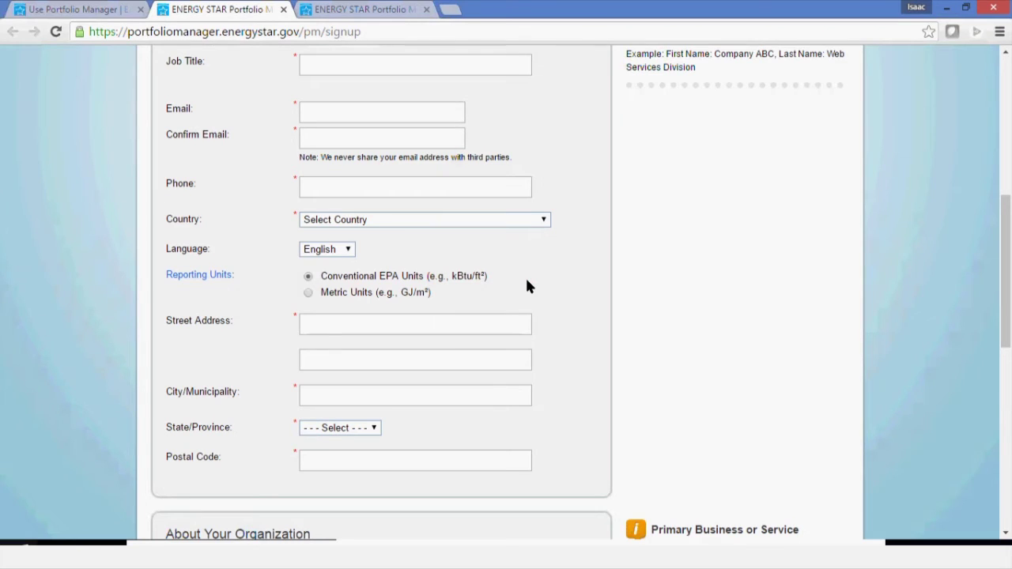
{"action": "scroll", "coordinate": [523, 277], "scroll_direction": "up", "scroll_amount": 1}
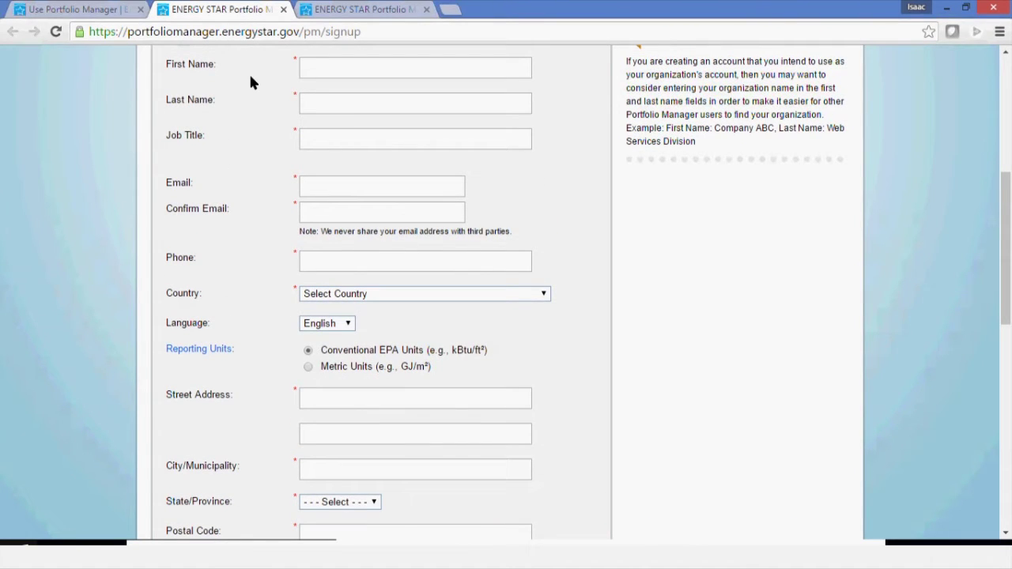
- Switch to the existing login page and sign in with the username GBA Training and the account password
{"action": "left_click", "coordinate": [332, 9]}
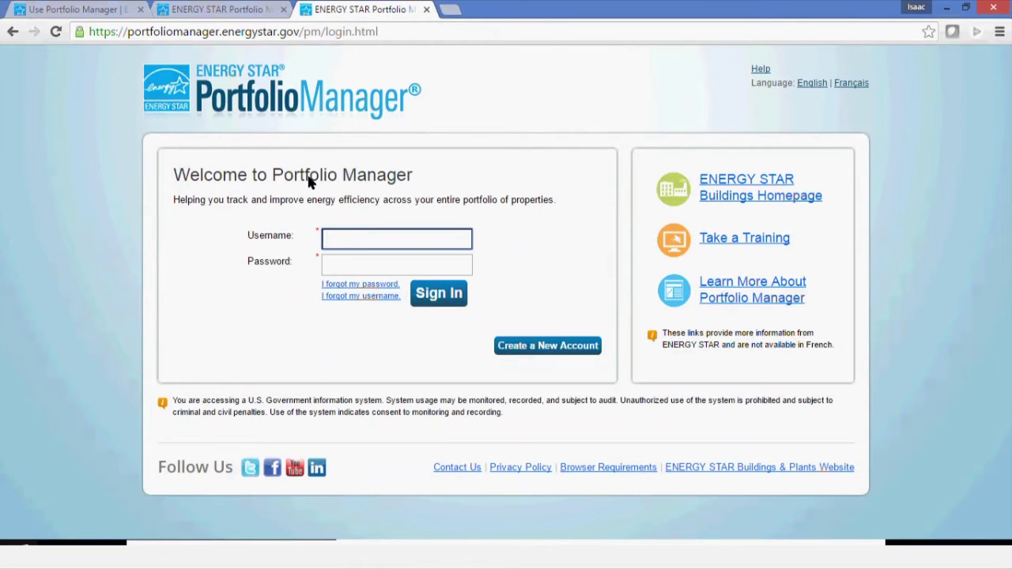
{"action": "type", "text": "g"}
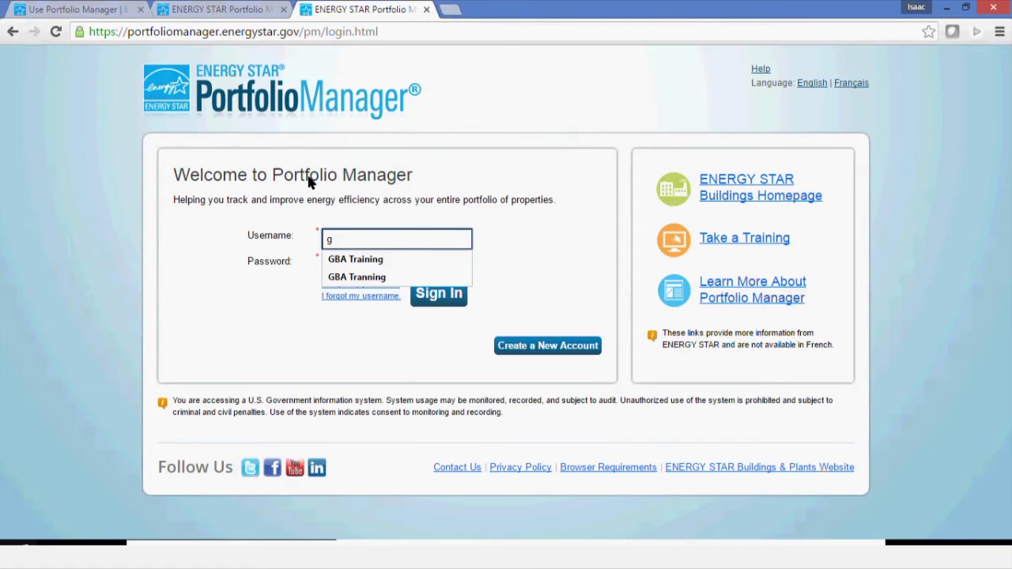
{"action": "key", "text": "Down"}
{"action": "key", "text": "Return"}
{"action": "key", "text": "Tab"}
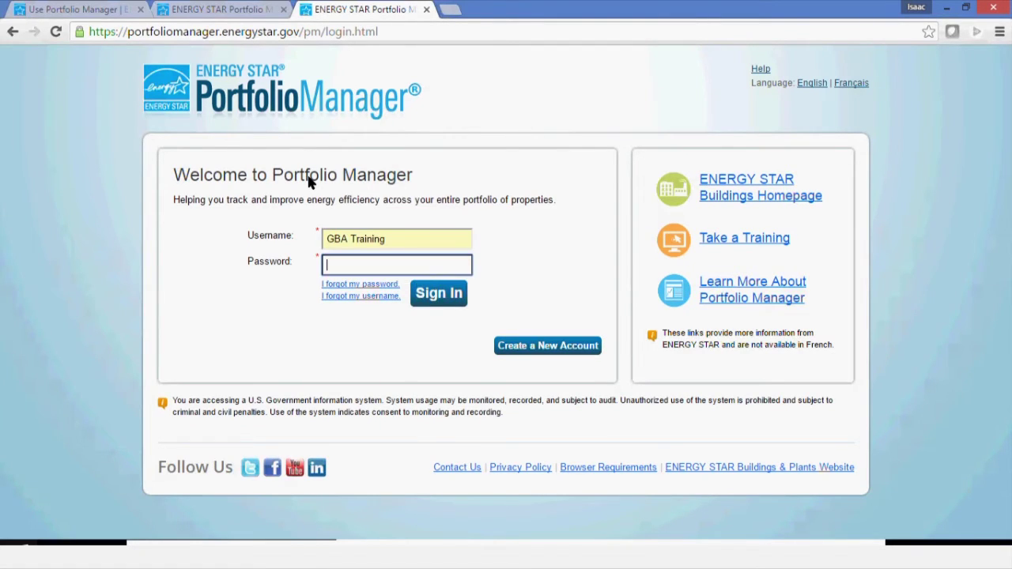
{"action": "type", "text": "••••••••••"}
{"action": "key", "text": "Return"}
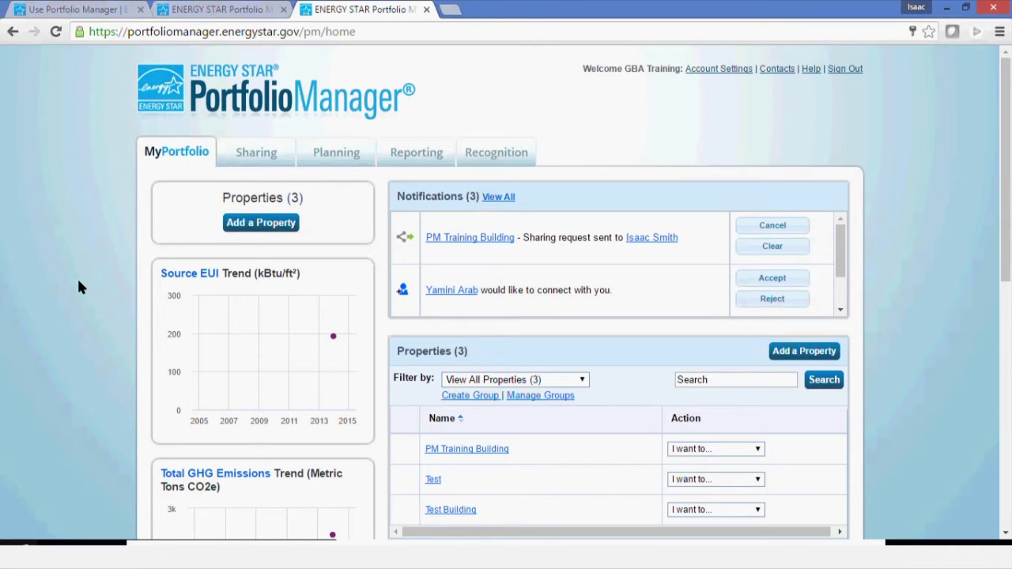
- Examine the portfolio overview, including the trend charts, notifications, properties list and Manage Portfolio options
{"action": "scroll", "coordinate": [79, 287], "scroll_direction": "down", "scroll_amount": 1}
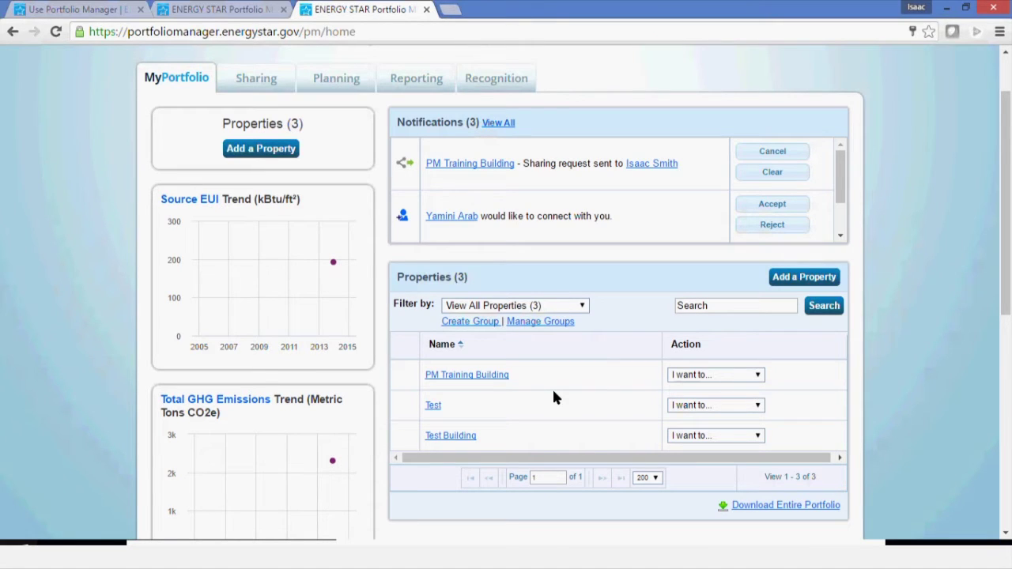
{"action": "scroll", "coordinate": [553, 391], "scroll_direction": "down", "scroll_amount": 2}
{"action": "mouse_move", "coordinate": [354, 390]}
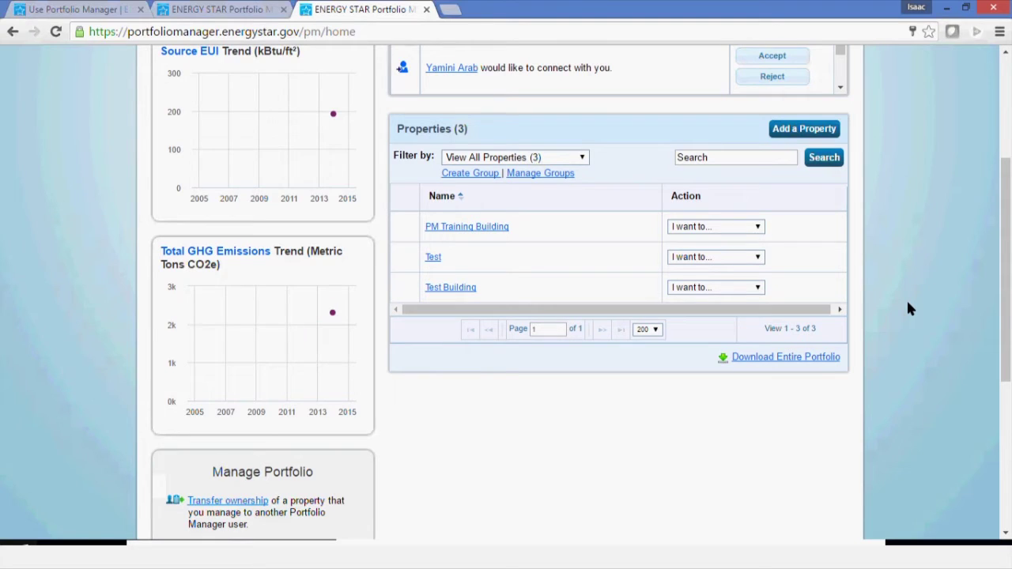
{"action": "scroll", "coordinate": [908, 308], "scroll_direction": "up", "scroll_amount": 1}
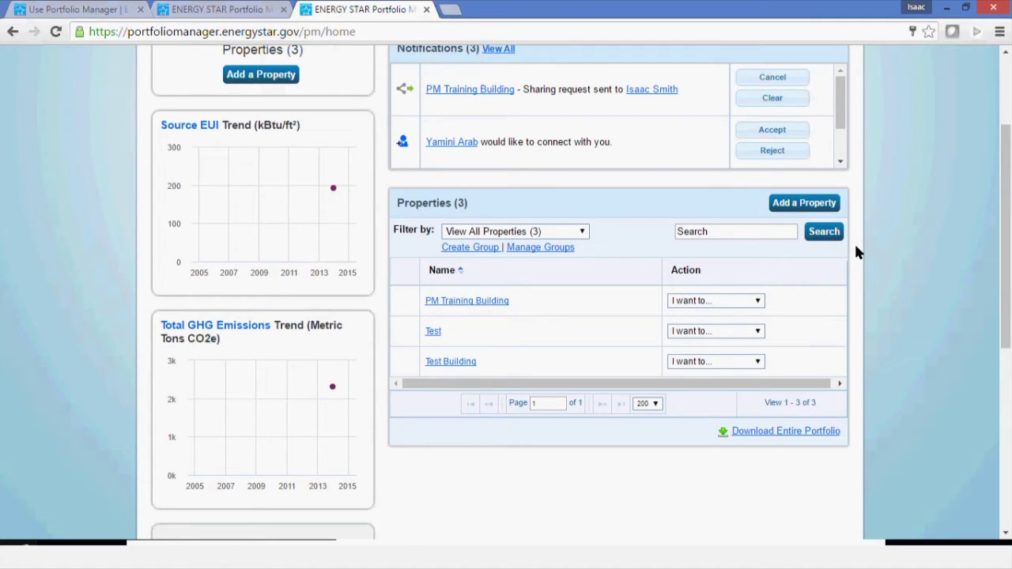
{"action": "scroll", "coordinate": [282, 103], "scroll_direction": "up", "scroll_amount": 2}
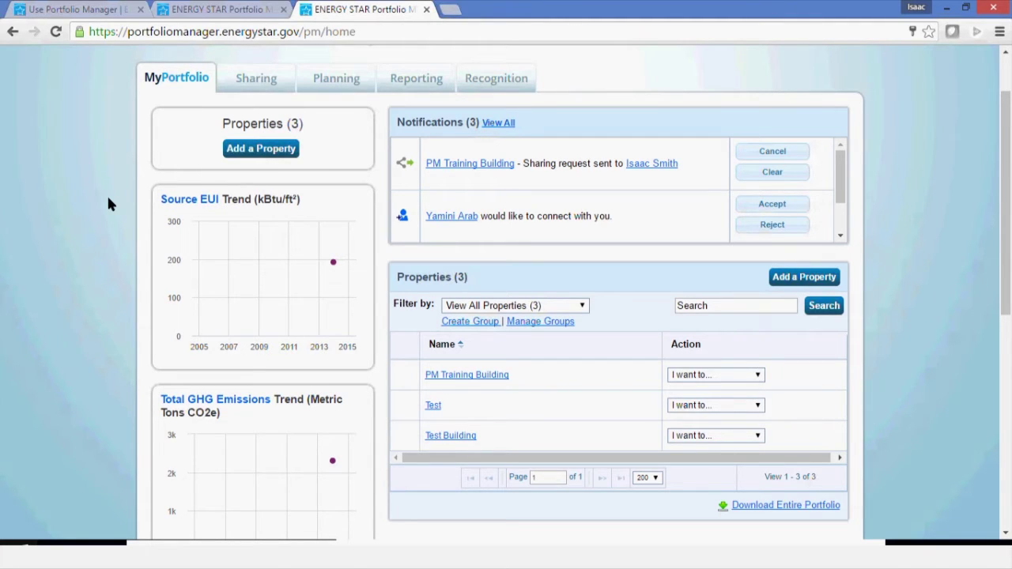
{"action": "scroll", "coordinate": [109, 199], "scroll_direction": "down", "scroll_amount": 3}
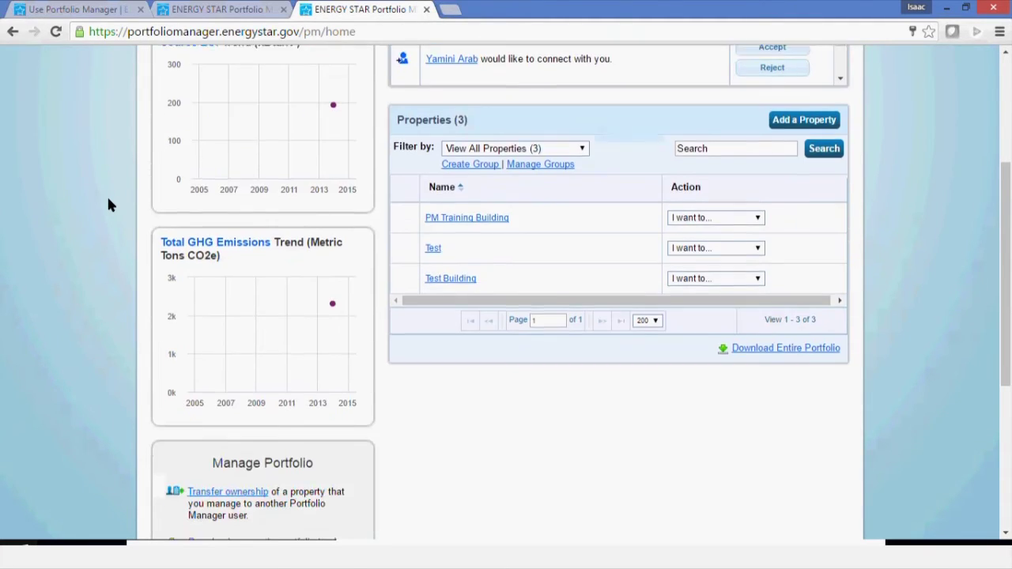
{"action": "scroll", "coordinate": [109, 204], "scroll_direction": "down", "scroll_amount": 3}
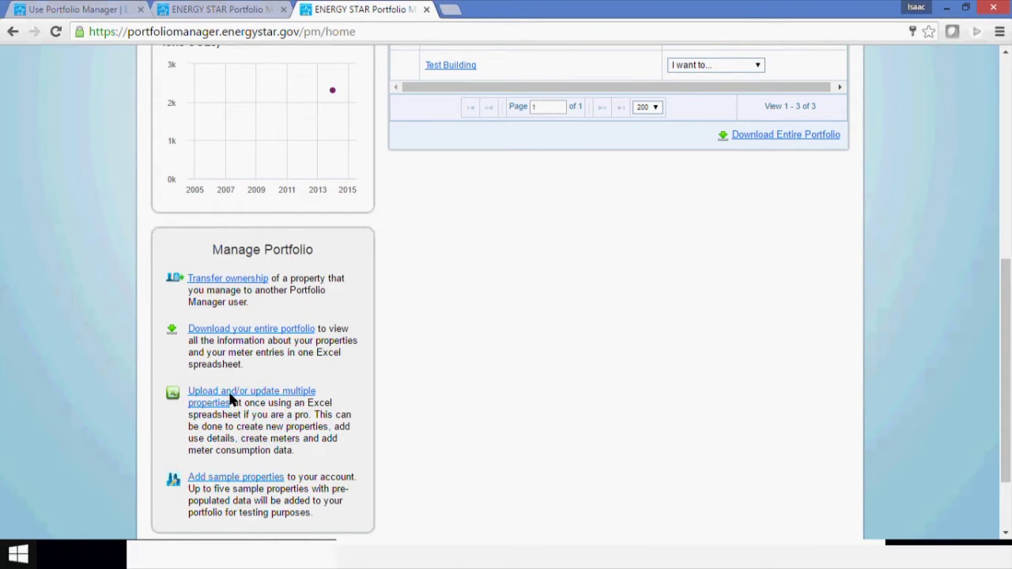
{"action": "scroll", "coordinate": [231, 397], "scroll_direction": "down", "scroll_amount": 1}
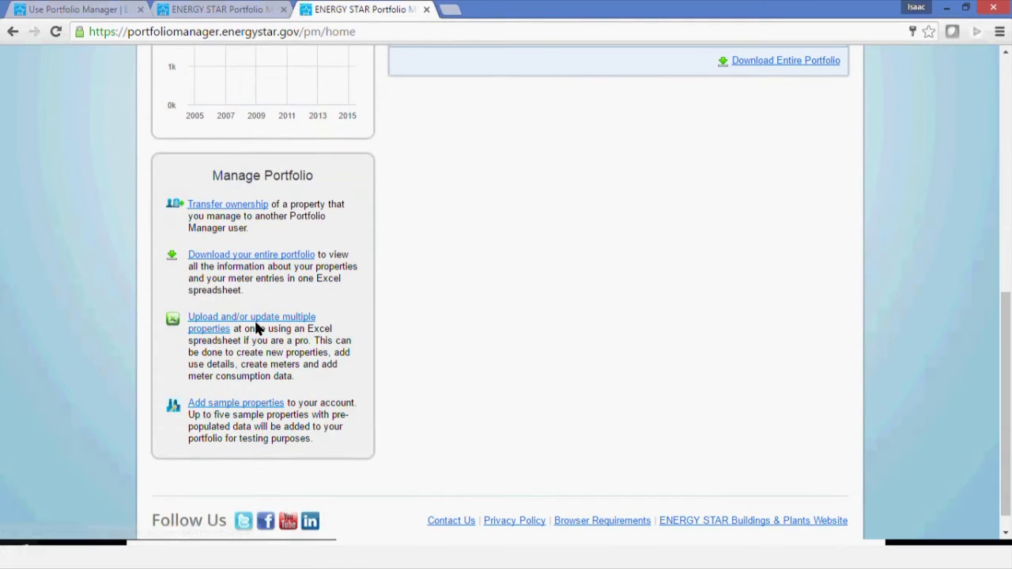
- Open the page for uploading or updating multiple properties and review its templates, upload types and spreadsheet guidance
{"action": "left_click", "coordinate": [262, 323]}
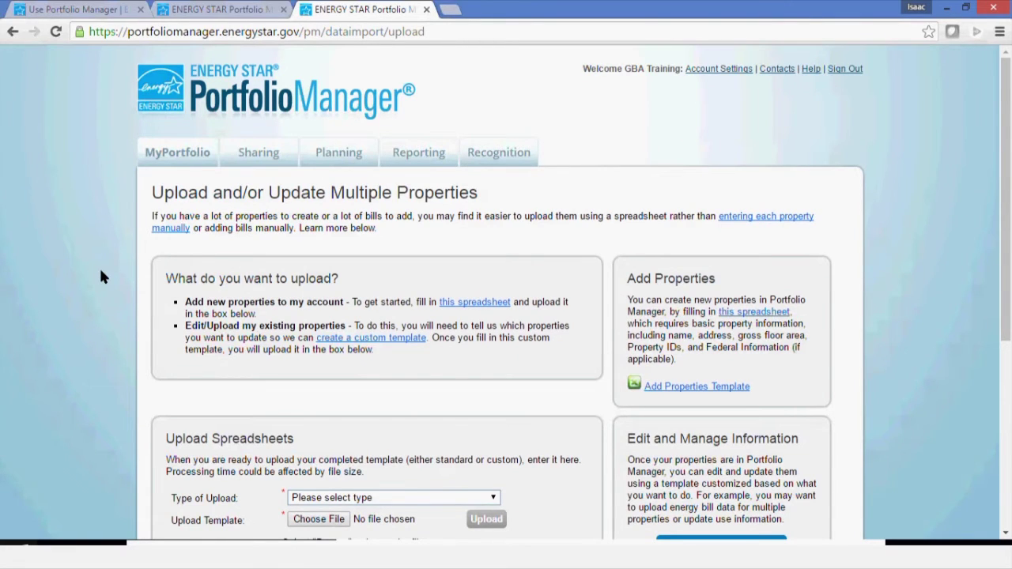
{"action": "scroll", "coordinate": [100, 272], "scroll_direction": "down", "scroll_amount": 1}
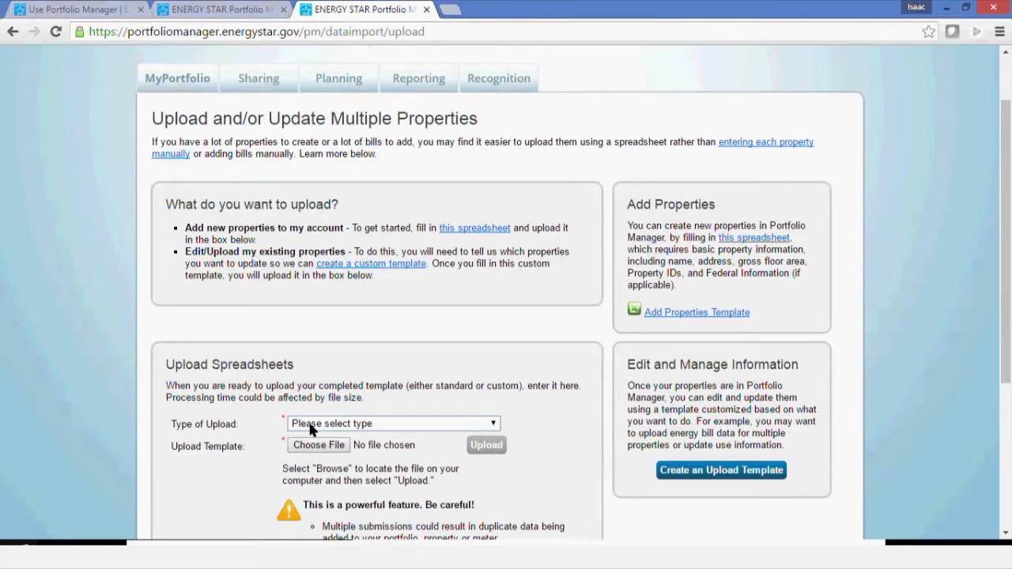
{"action": "scroll", "coordinate": [311, 427], "scroll_direction": "down", "scroll_amount": 1}
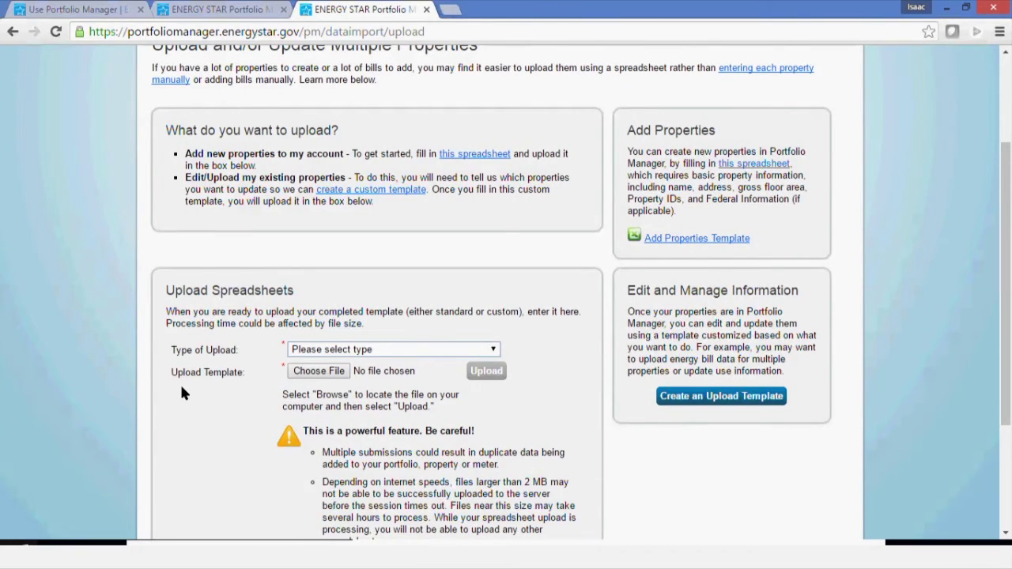
{"action": "scroll", "coordinate": [389, 275], "scroll_direction": "down", "scroll_amount": 1}
{"action": "left_click", "coordinate": [389, 275]}
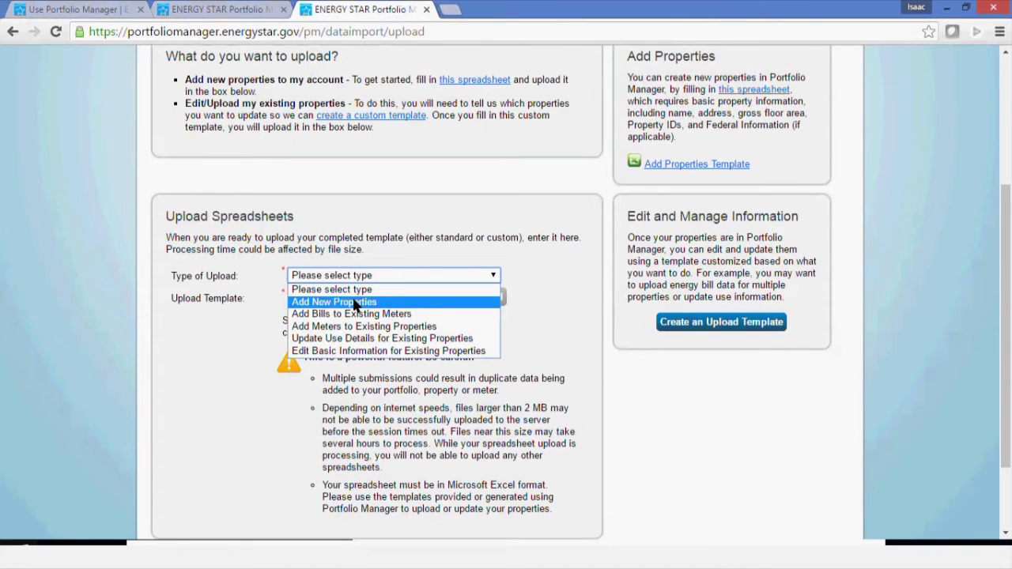
{"action": "left_click", "coordinate": [219, 319]}
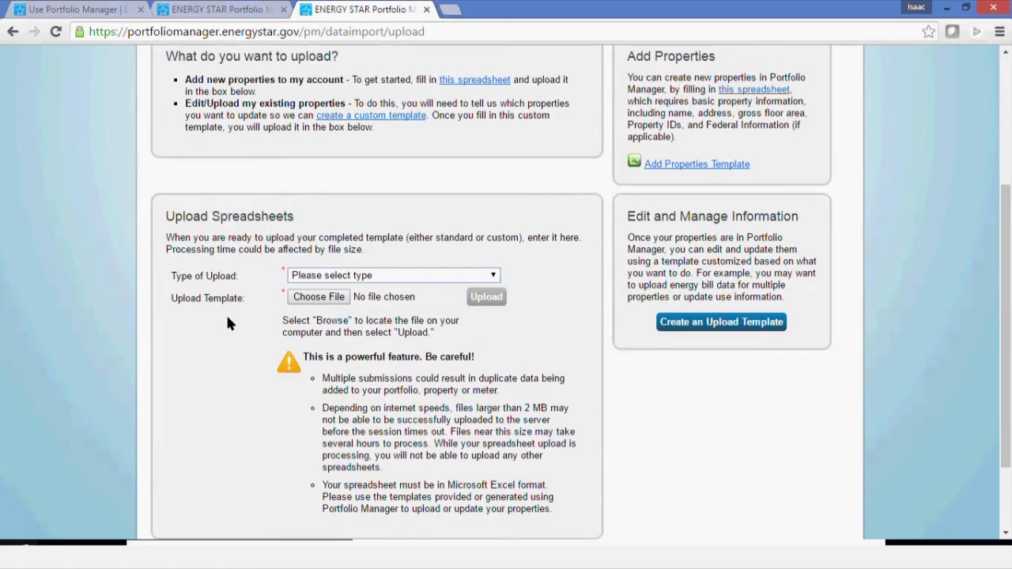
{"action": "scroll", "coordinate": [261, 279], "scroll_direction": "down", "scroll_amount": 2}
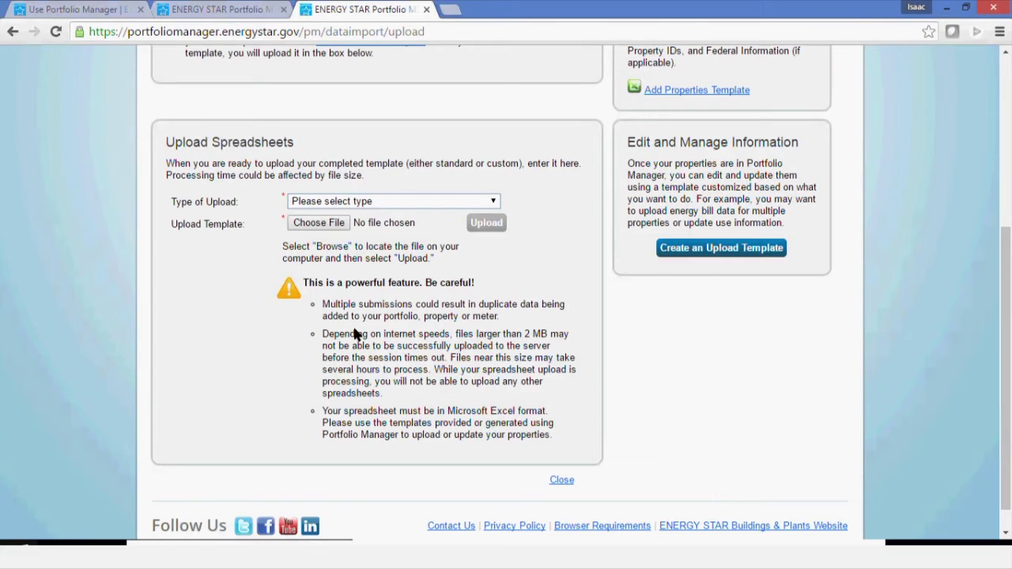
{"action": "scroll", "coordinate": [435, 335], "scroll_direction": "up", "scroll_amount": 4}
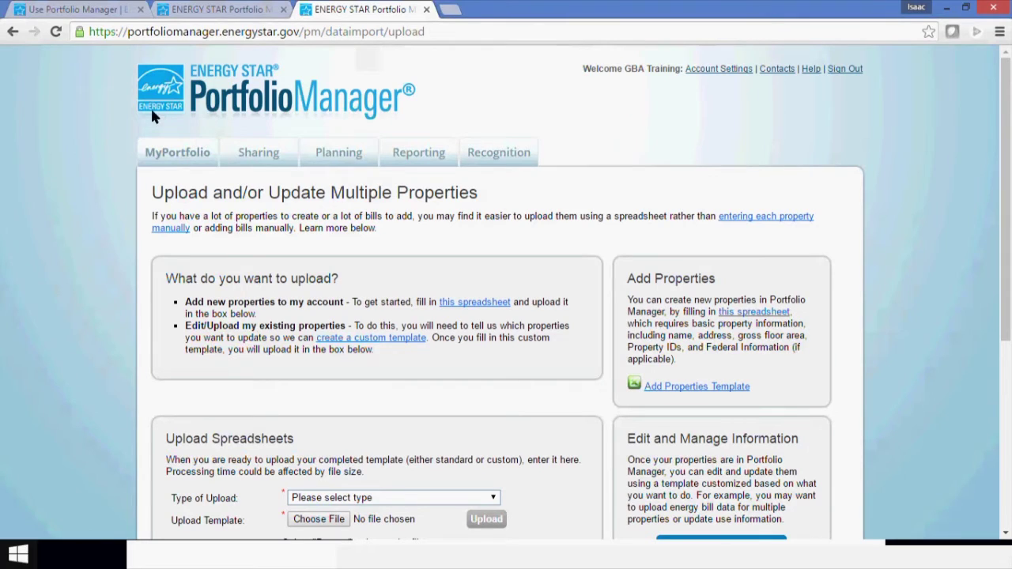
- Return to the MyPortfolio overview and start setting up a new property
{"action": "left_click", "coordinate": [168, 151]}
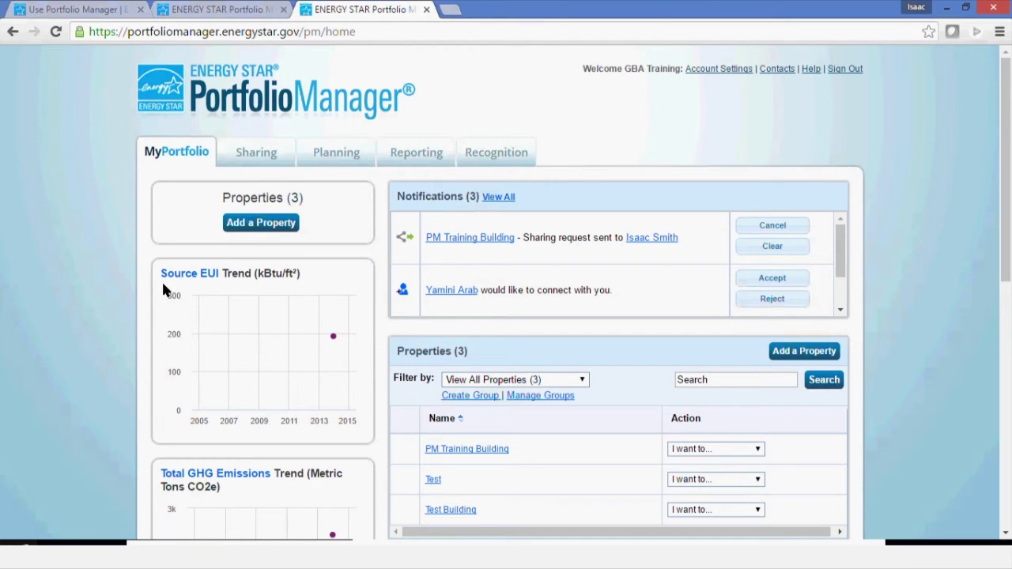
{"action": "left_click", "coordinate": [276, 225]}
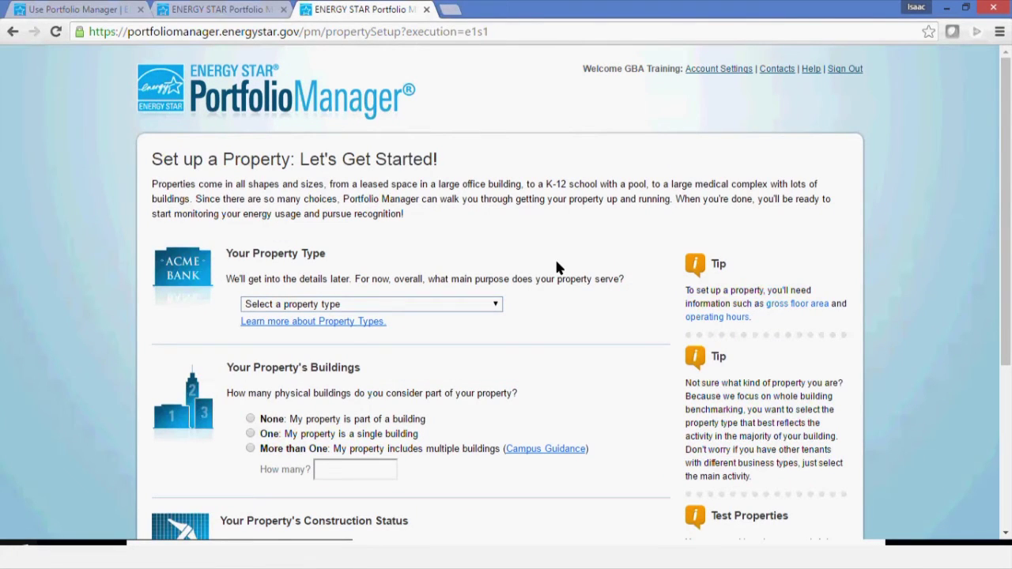
{"action": "scroll", "coordinate": [556, 267], "scroll_direction": "down", "scroll_amount": 1}
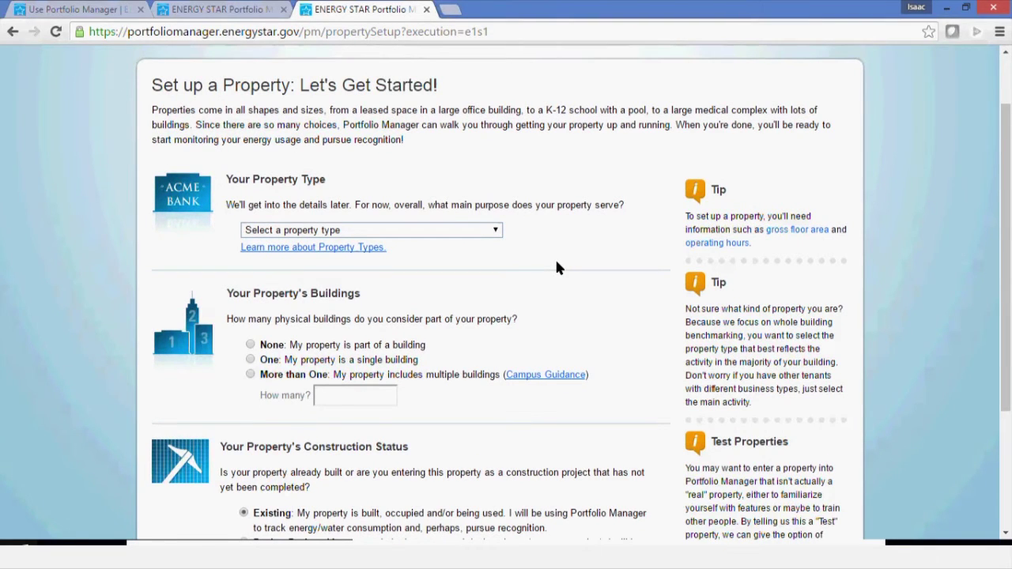
{"action": "scroll", "coordinate": [555, 267], "scroll_direction": "down", "scroll_amount": 1}
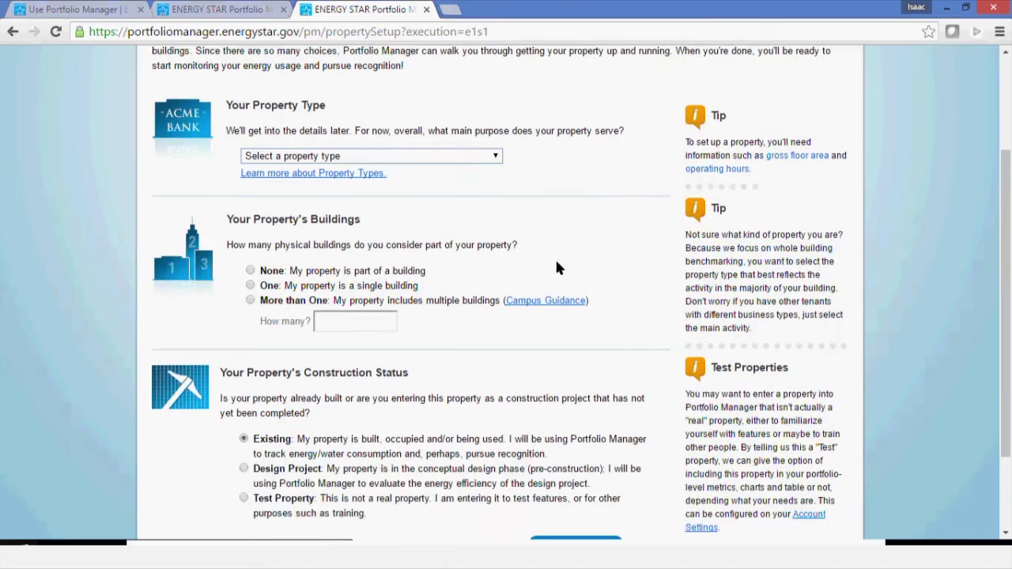
- Browse the available property types and set the new property's type to Office
{"action": "left_click", "coordinate": [496, 156]}
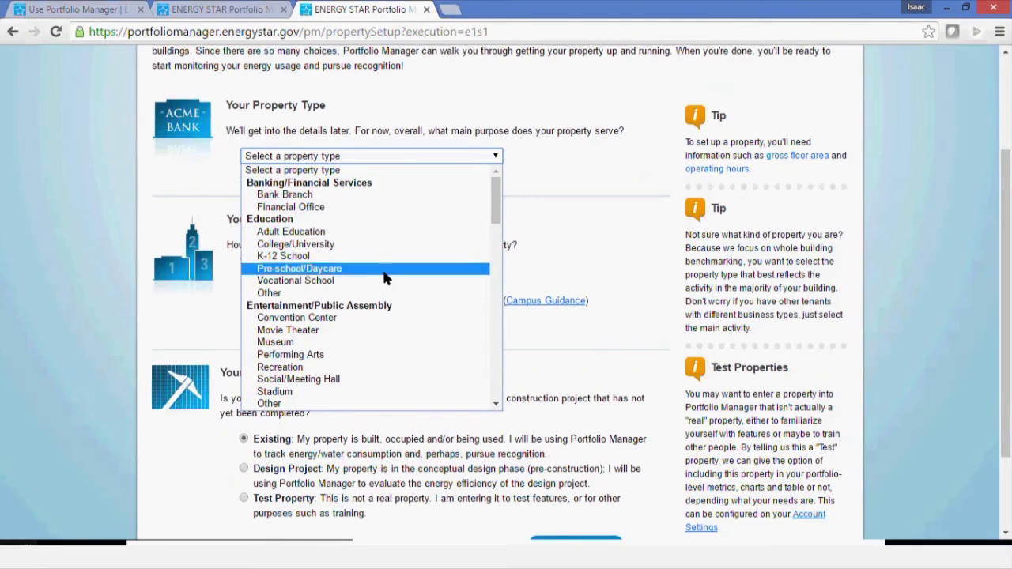
{"action": "scroll", "coordinate": [361, 308], "scroll_direction": "down", "scroll_amount": 4}
{"action": "scroll", "coordinate": [360, 308], "scroll_direction": "down", "scroll_amount": 8}
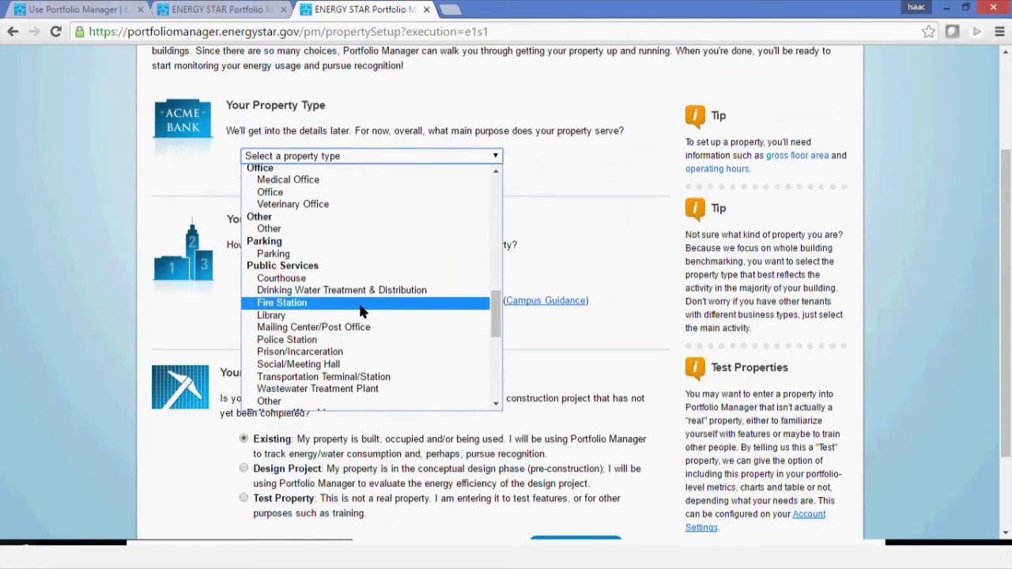
{"action": "scroll", "coordinate": [359, 308], "scroll_direction": "down", "scroll_amount": 4}
{"action": "scroll", "coordinate": [361, 311], "scroll_direction": "down", "scroll_amount": 4}
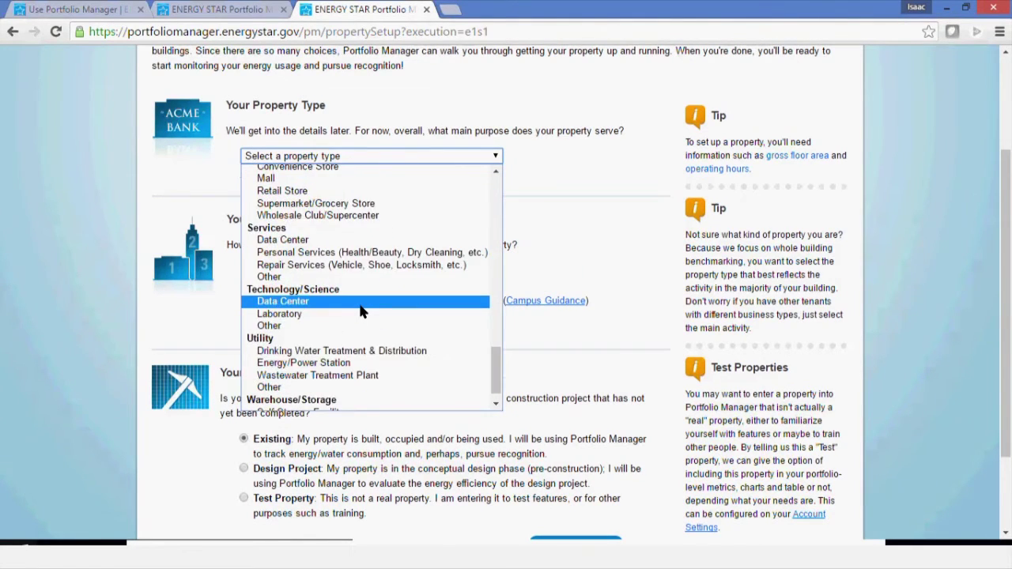
{"action": "scroll", "coordinate": [360, 311], "scroll_direction": "down", "scroll_amount": 1}
{"action": "scroll", "coordinate": [359, 311], "scroll_direction": "up", "scroll_amount": 10}
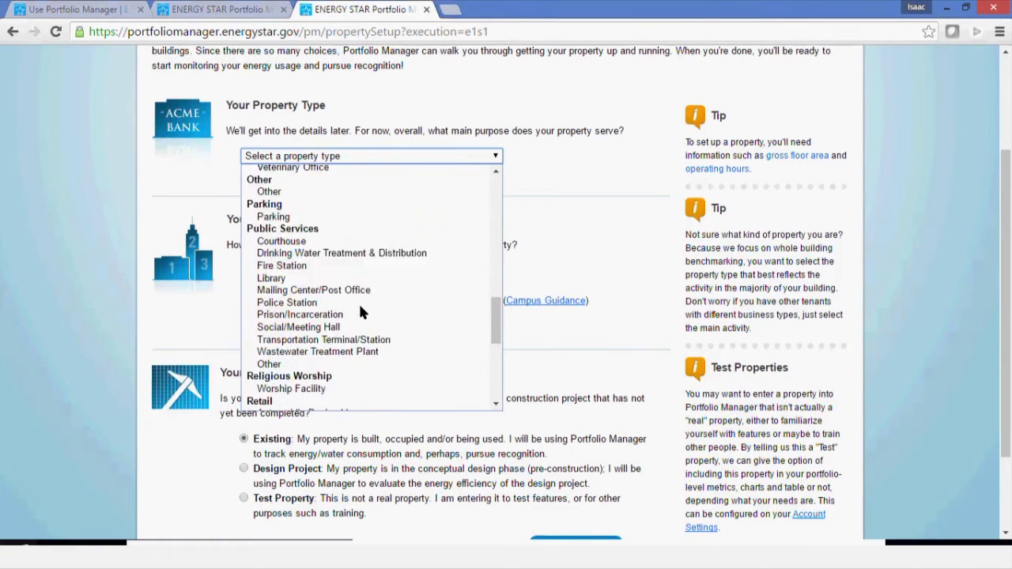
{"action": "scroll", "coordinate": [284, 237], "scroll_direction": "up", "scroll_amount": 2}
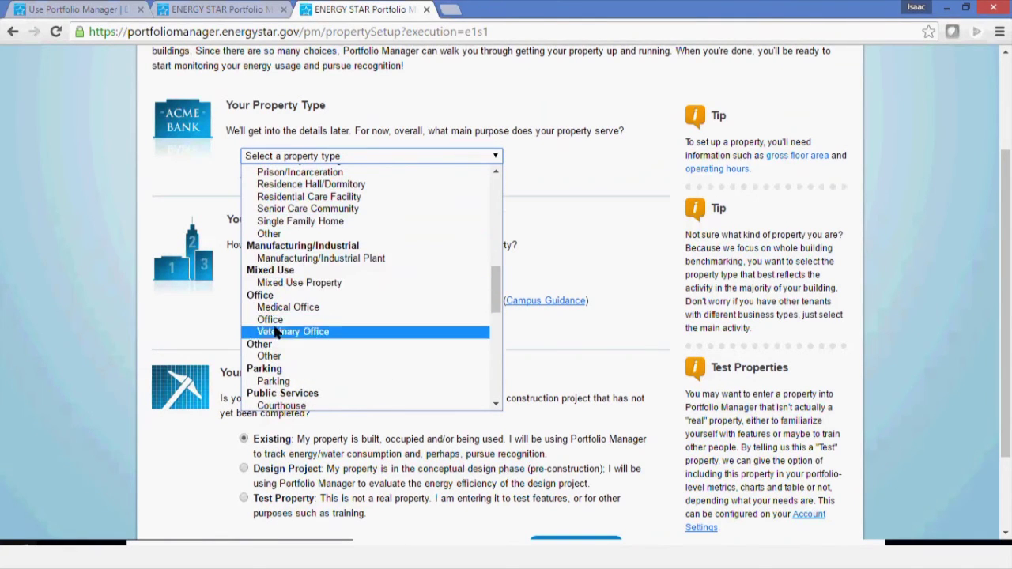
{"action": "left_click", "coordinate": [273, 319]}
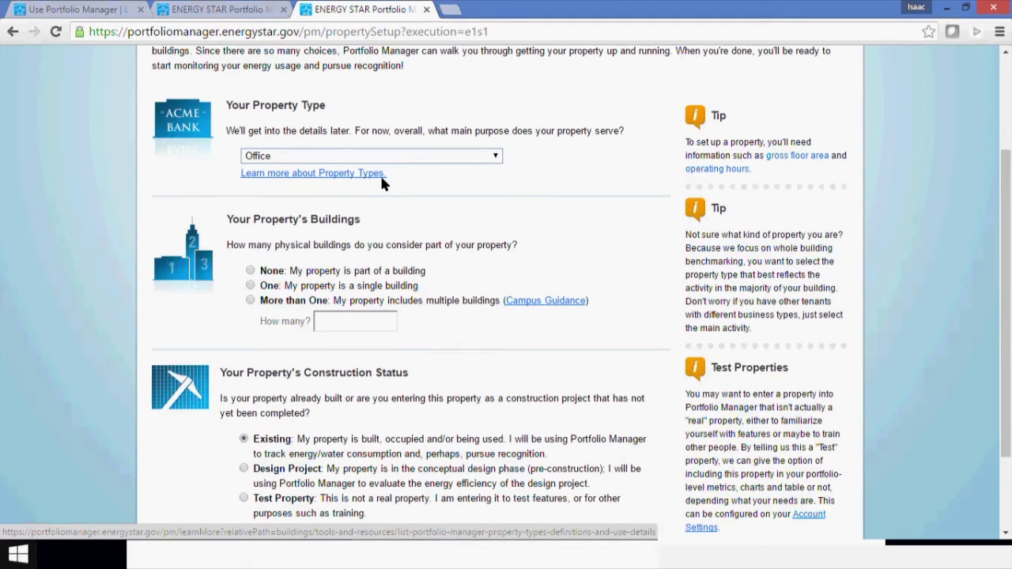
- Define the property as a single building and a test property with data entered as if in operation, and start its setup
{"action": "left_click", "coordinate": [249, 286]}
{"action": "scroll", "coordinate": [474, 328], "scroll_direction": "down", "scroll_amount": 3}
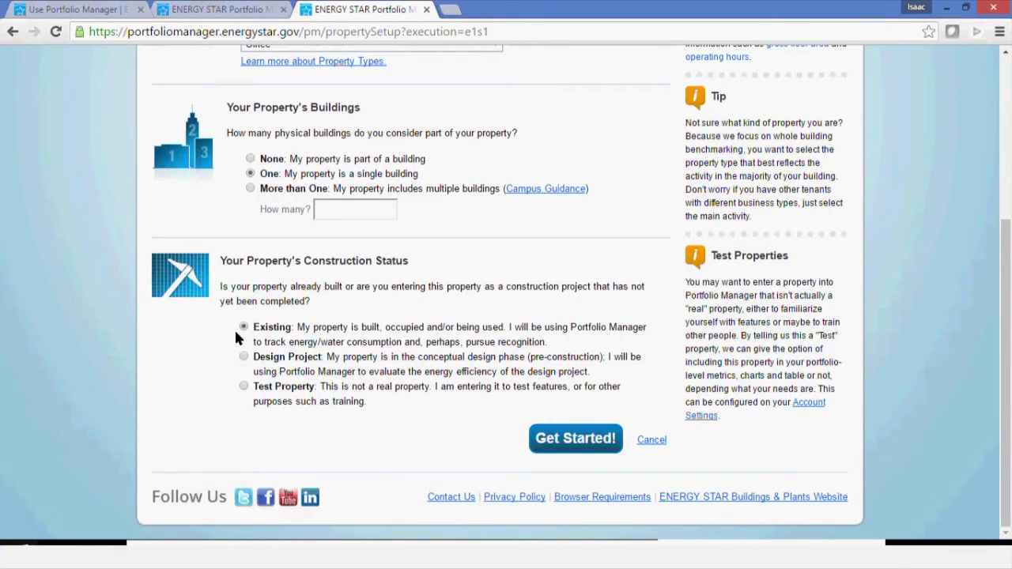
{"action": "left_click", "coordinate": [244, 386]}
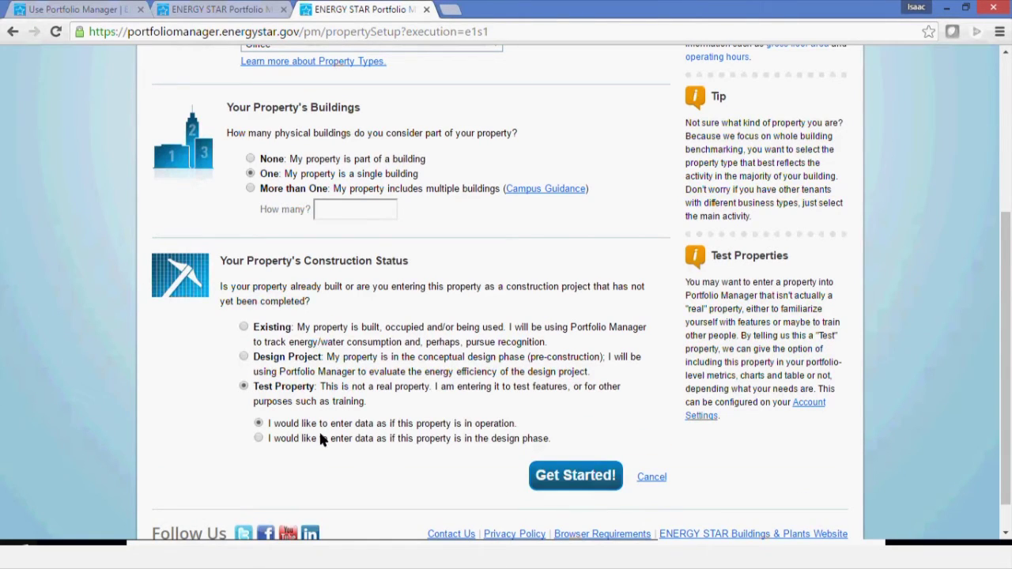
{"action": "left_click", "coordinate": [566, 476]}
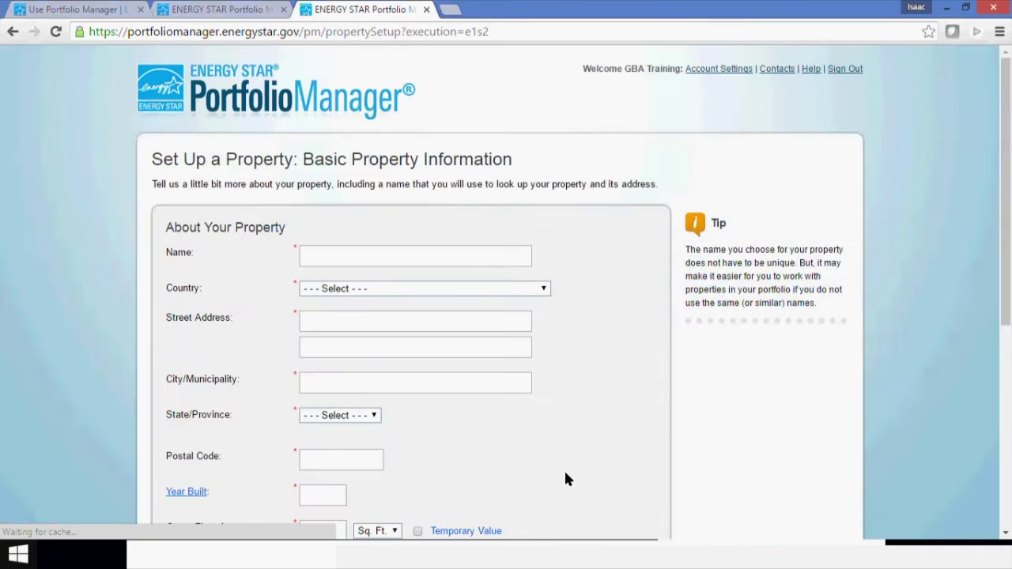
- Name the property Test 3 and set its country to United States
{"action": "left_click", "coordinate": [385, 254]}
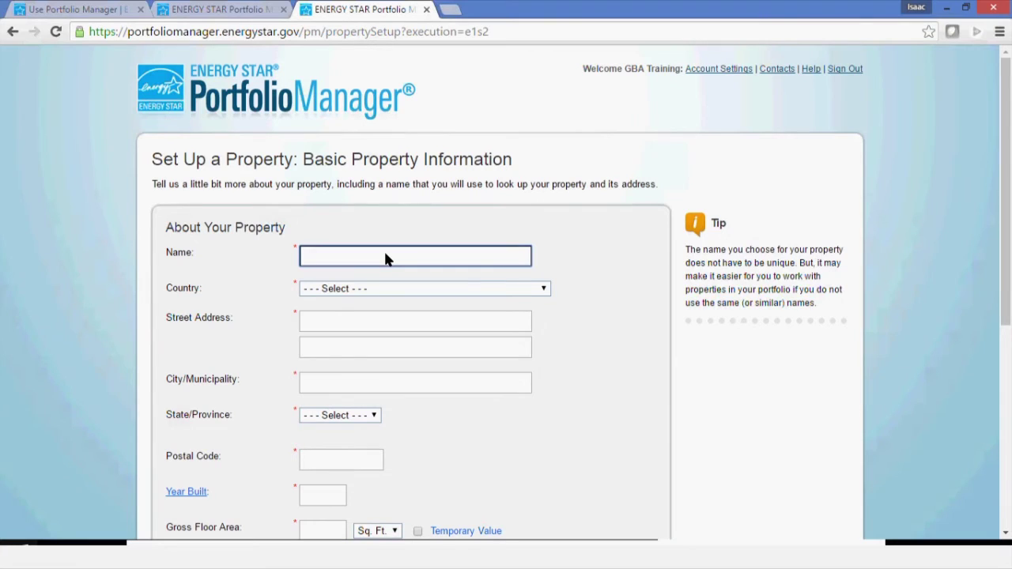
{"action": "type", "text": "T"}
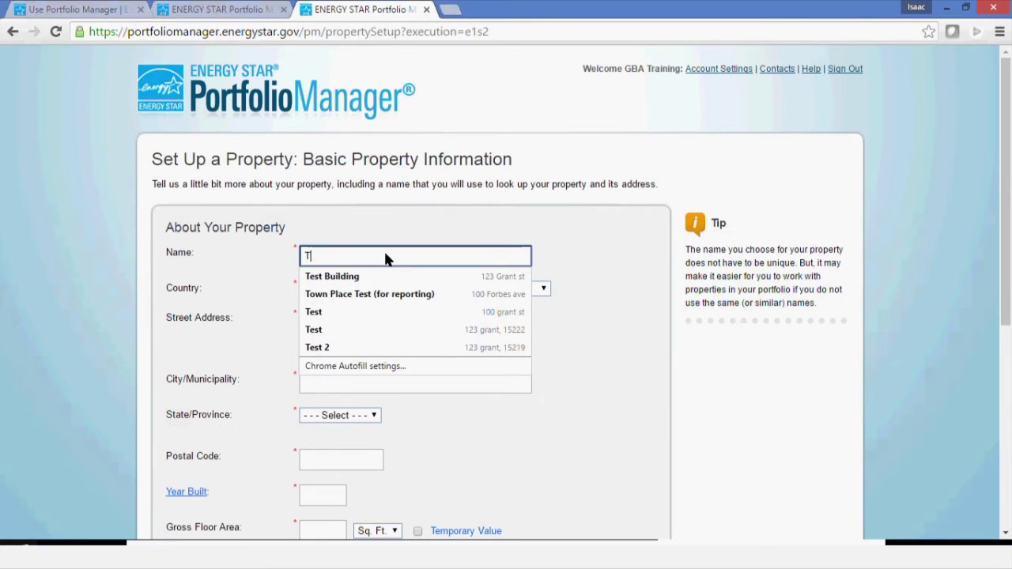
{"action": "type", "text": "est 3"}
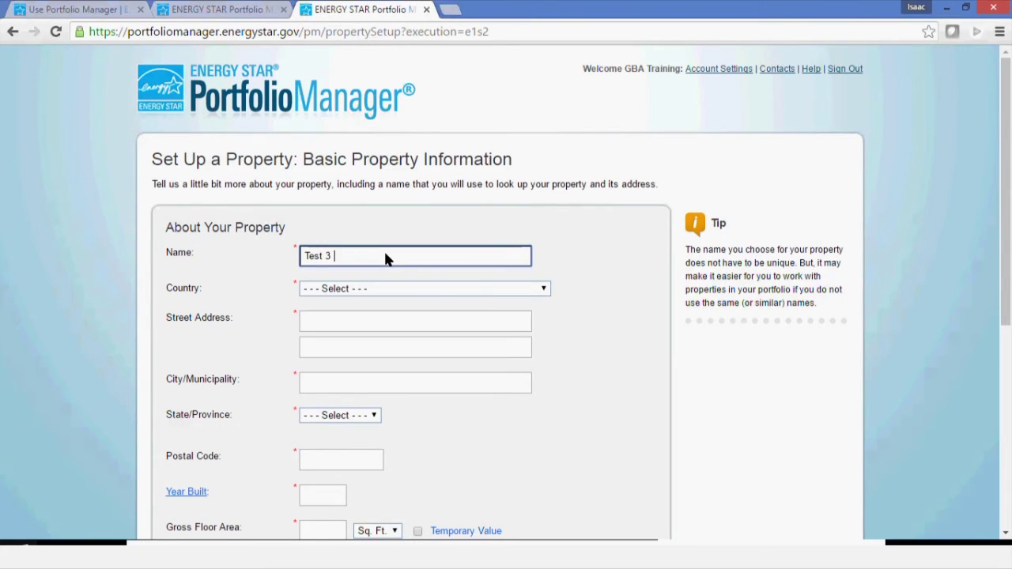
{"action": "left_click", "coordinate": [405, 289]}
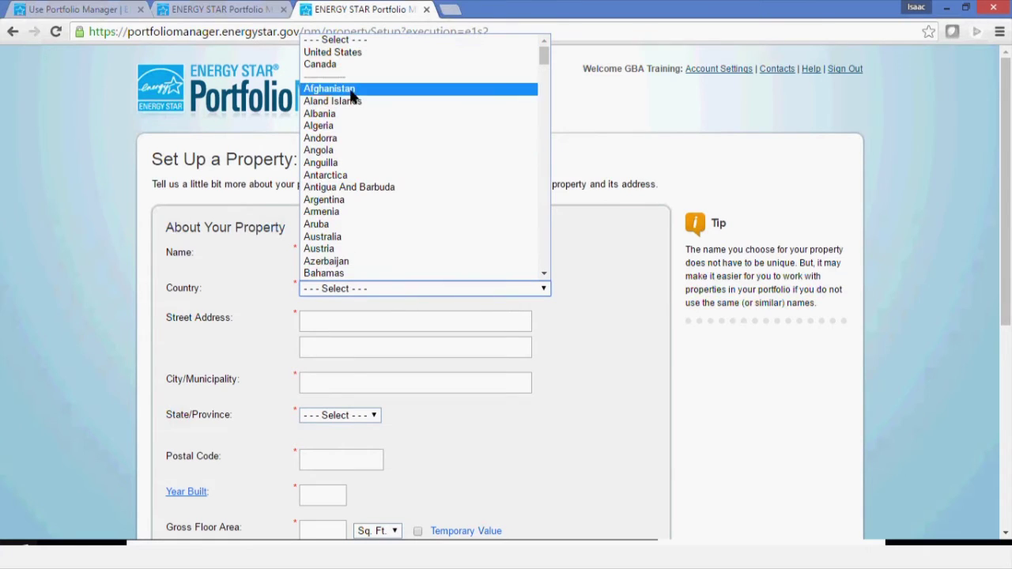
{"action": "left_click", "coordinate": [360, 52]}
- Fill in the property's street address, city, state and postal code using the saved autofill entry for Test Building
{"action": "left_click", "coordinate": [321, 320]}
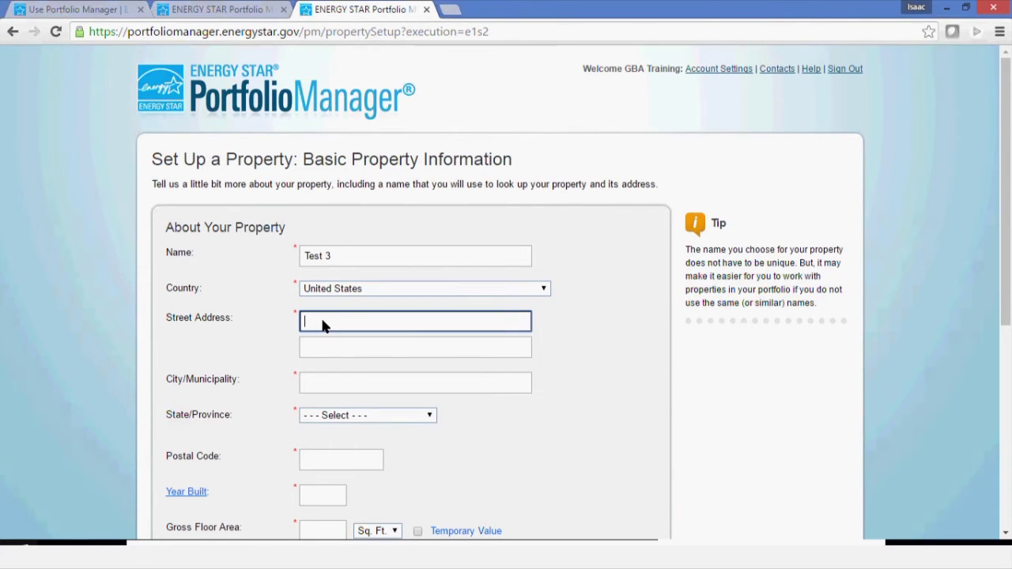
{"action": "type", "text": "123"}
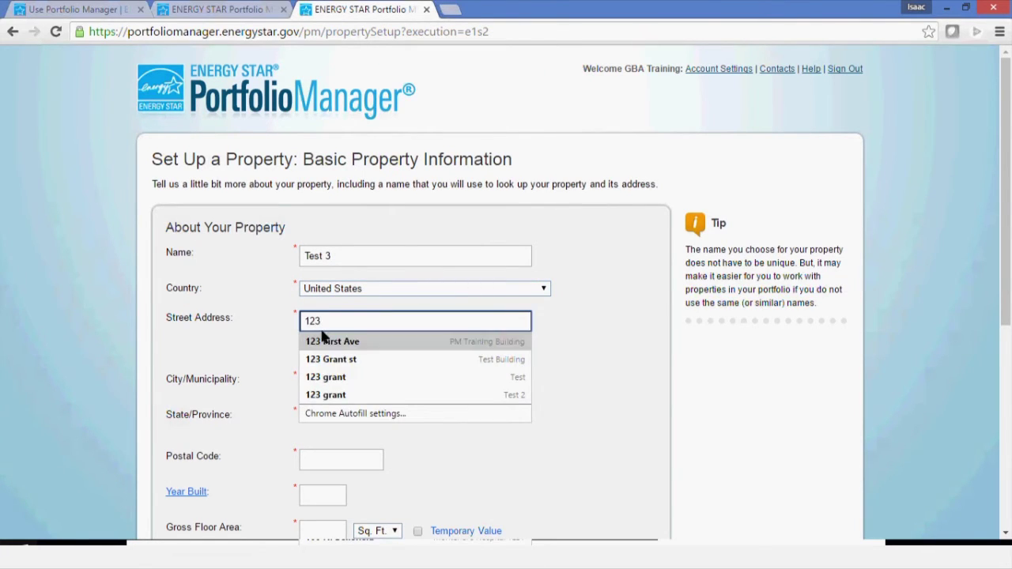
{"action": "left_click", "coordinate": [316, 355]}
{"action": "scroll", "coordinate": [265, 300], "scroll_direction": "down", "scroll_amount": 3}
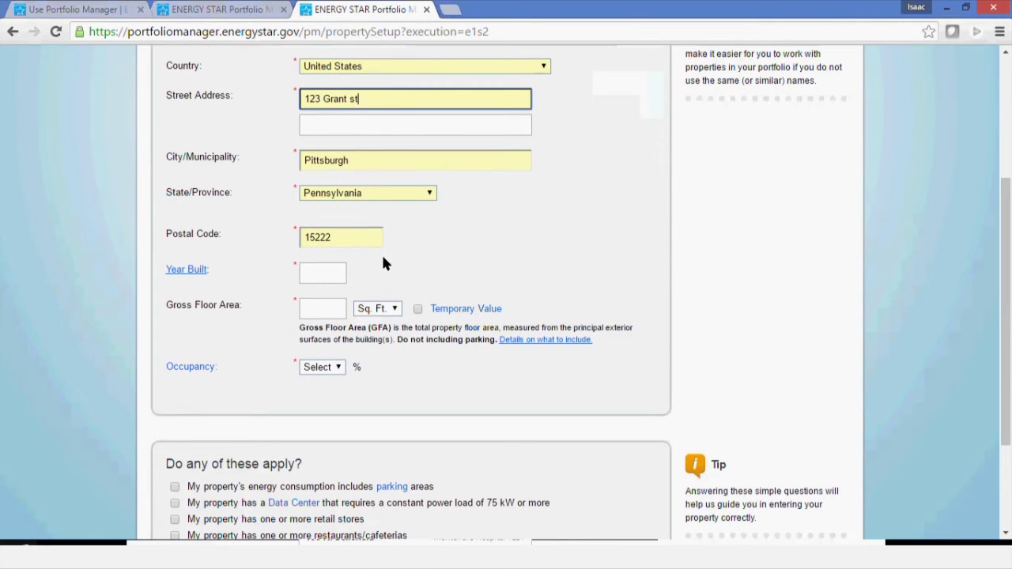
{"action": "left_click", "coordinate": [423, 241]}
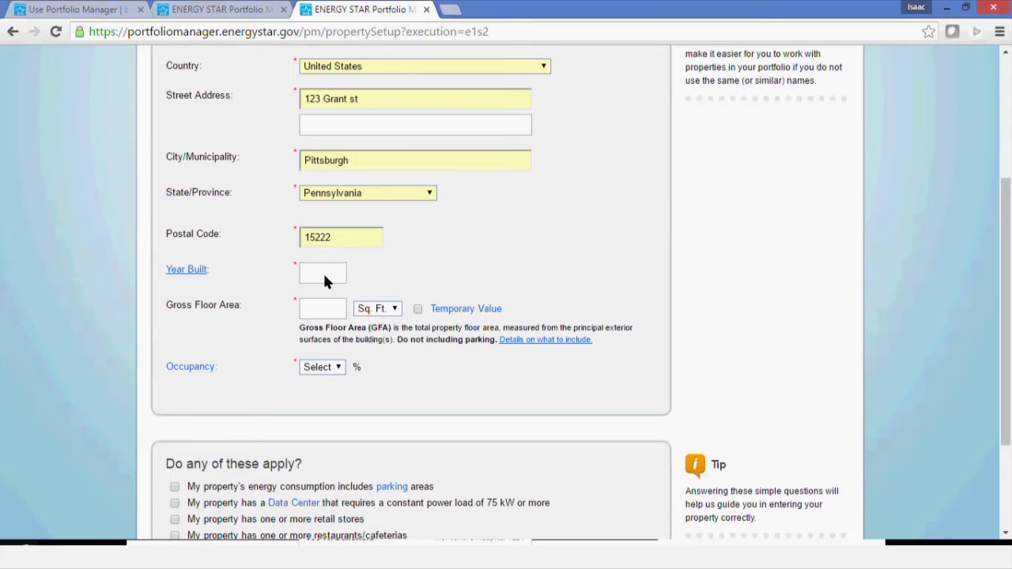
- Set the property's year built to 1900
{"action": "scroll", "coordinate": [323, 277], "scroll_direction": "up", "scroll_amount": 3}
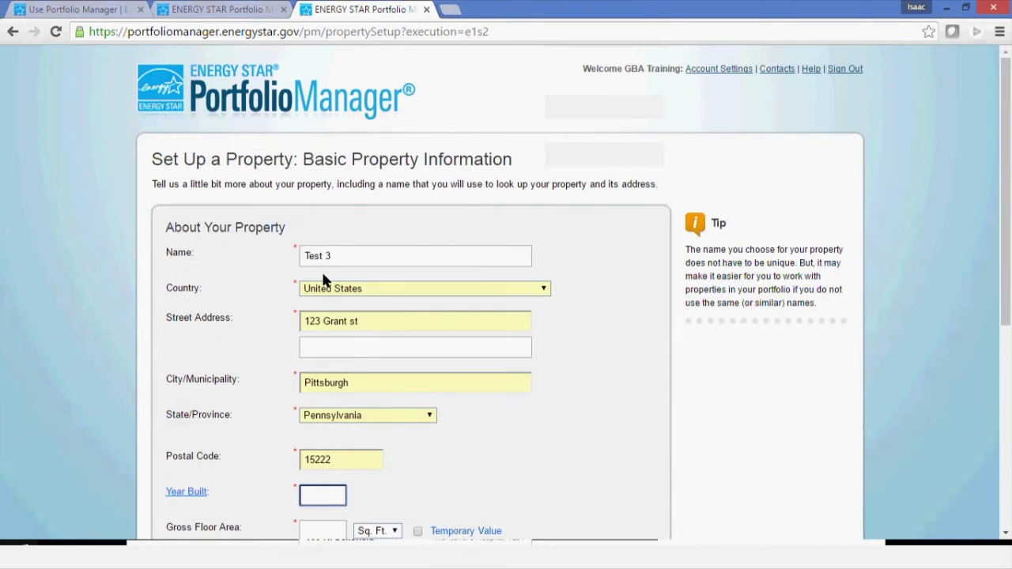
{"action": "left_click", "coordinate": [327, 493]}
{"action": "type", "text": "1"}
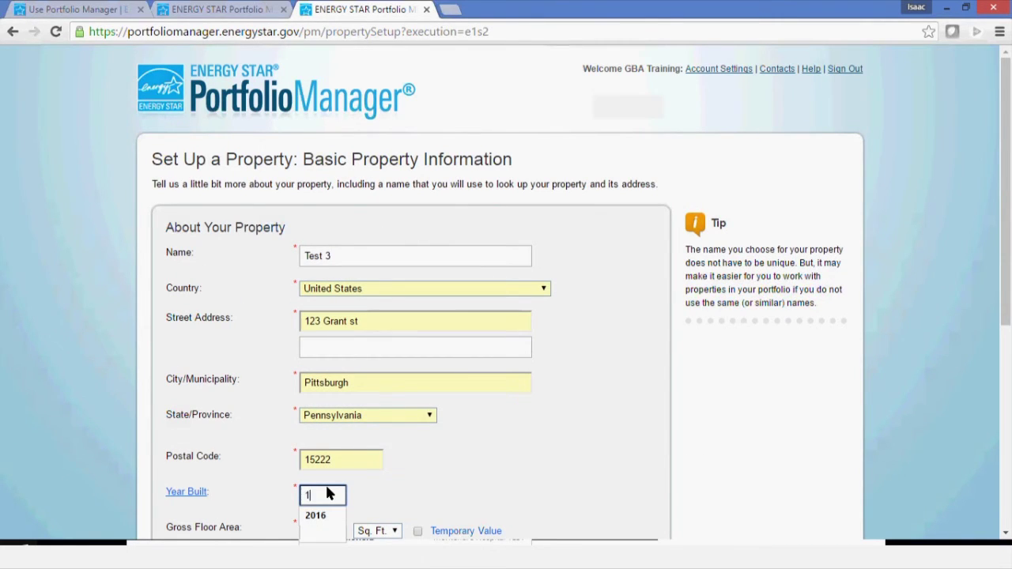
{"action": "type", "text": "900"}
- Set the property's gross floor area to 100,000 Sq. Ft. and its occupancy to 100%
{"action": "left_click", "coordinate": [449, 421]}
{"action": "scroll", "coordinate": [449, 421], "scroll_direction": "down", "scroll_amount": 1}
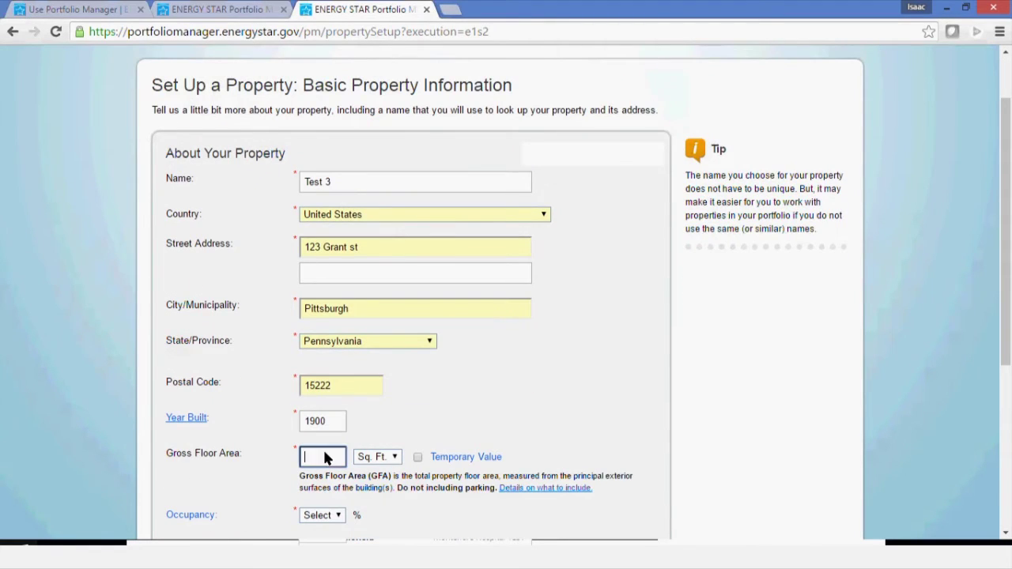
{"action": "scroll", "coordinate": [339, 414], "scroll_direction": "down", "scroll_amount": 2}
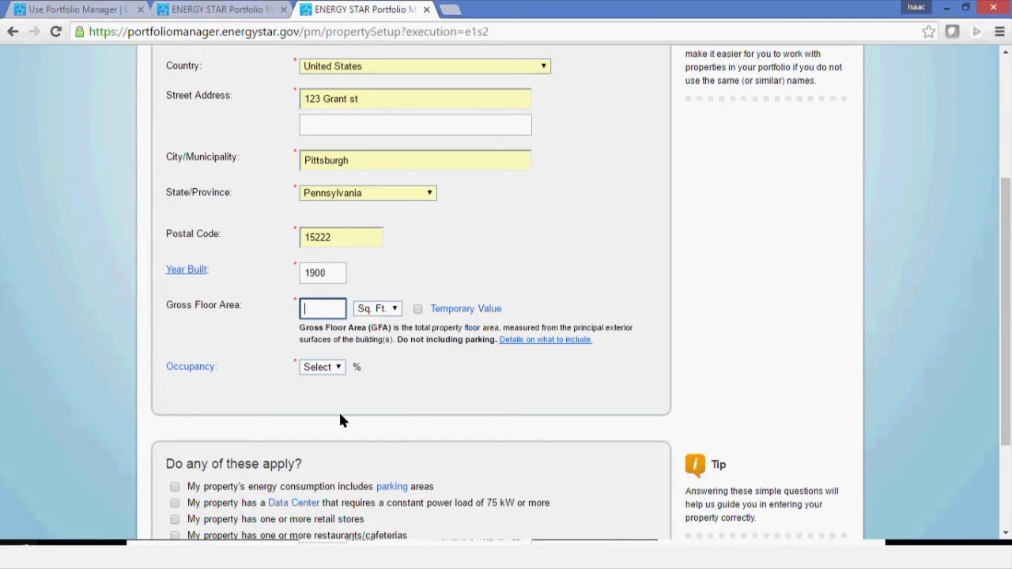
{"action": "type", "text": "10"}
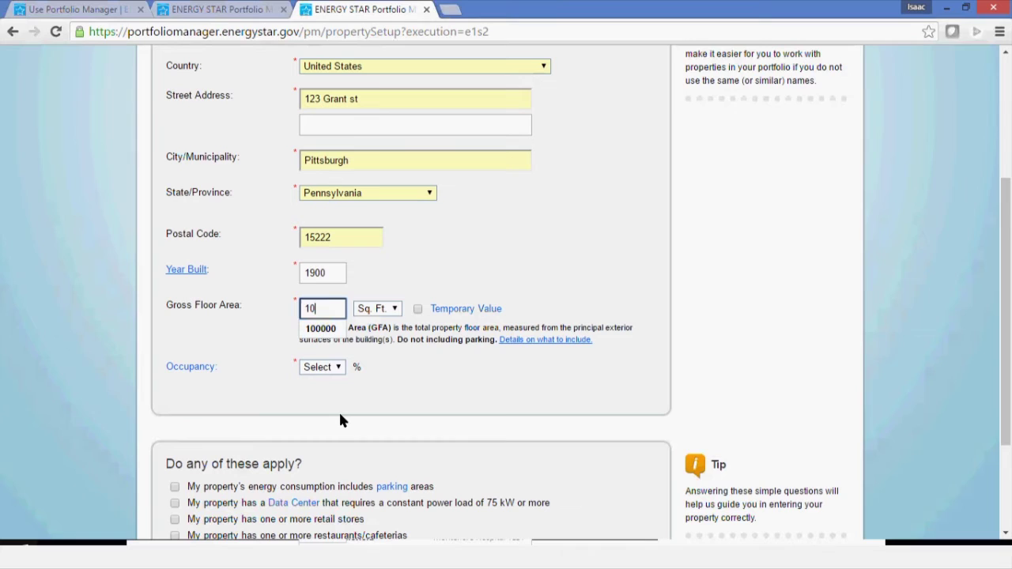
{"action": "type", "text": "0,000"}
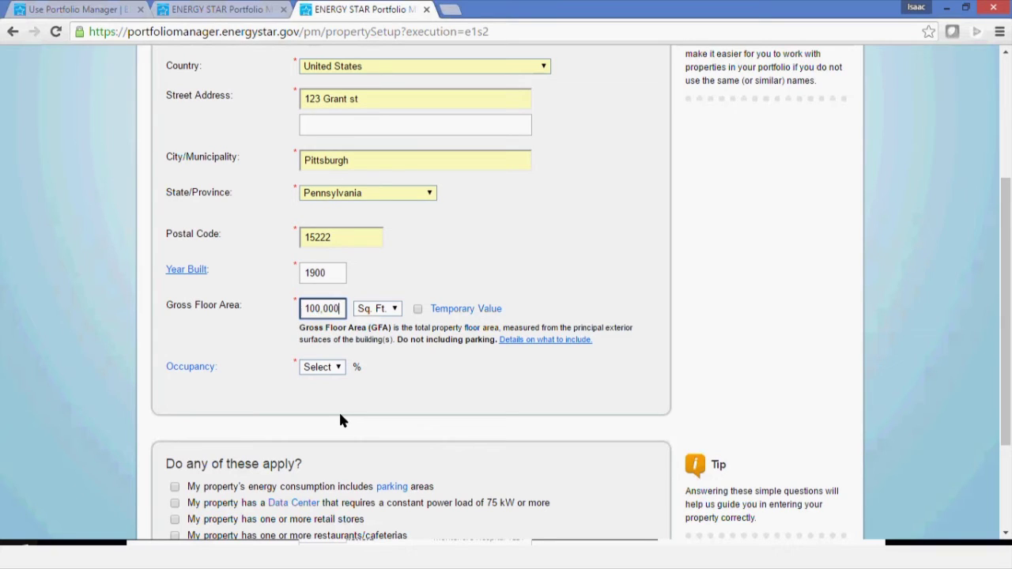
{"action": "left_click", "coordinate": [336, 365]}
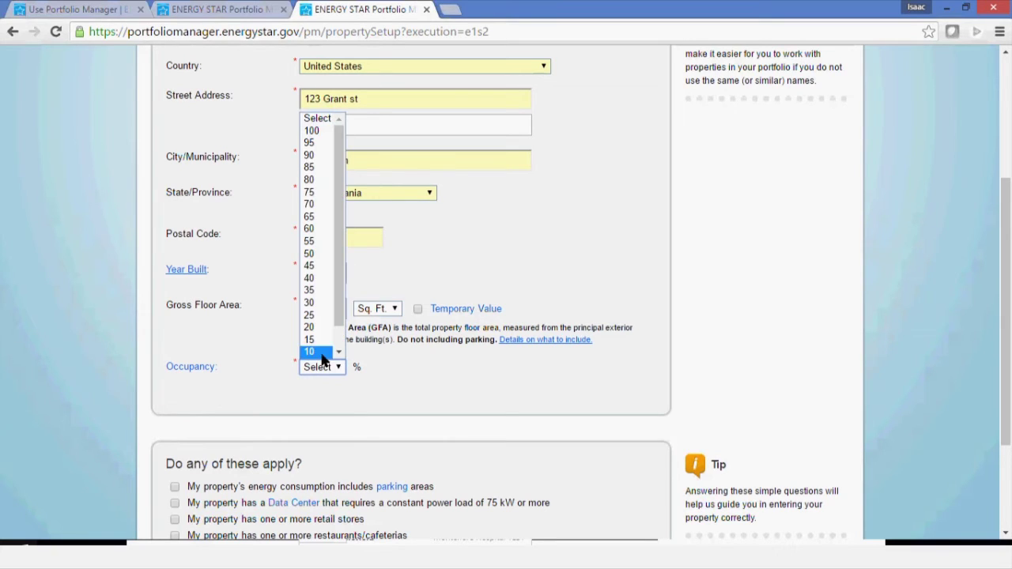
{"action": "left_click", "coordinate": [316, 131]}
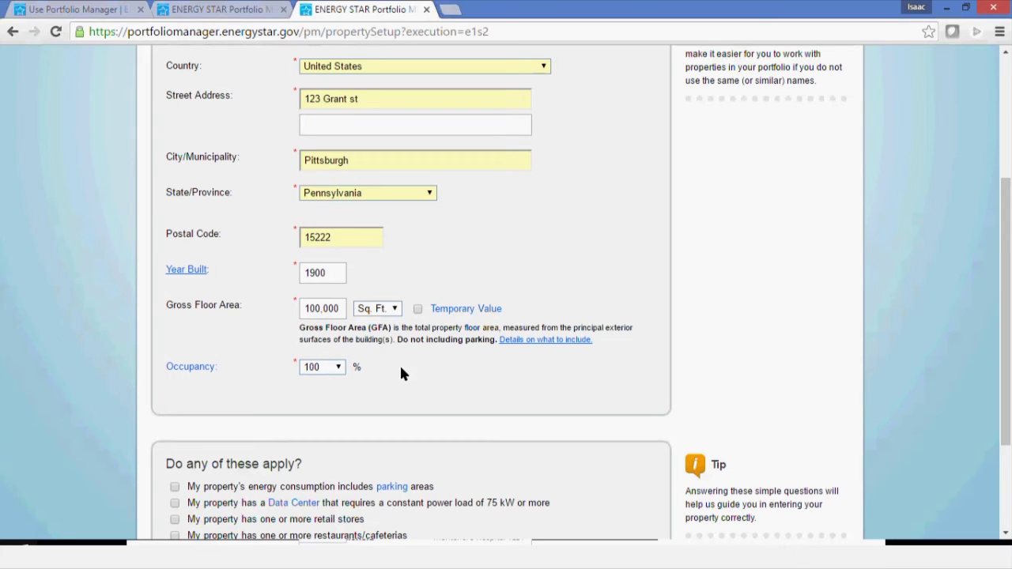
- Indicate that the property's energy consumption includes parking areas and continue to the property use details
{"action": "scroll", "coordinate": [399, 365], "scroll_direction": "down", "scroll_amount": 1}
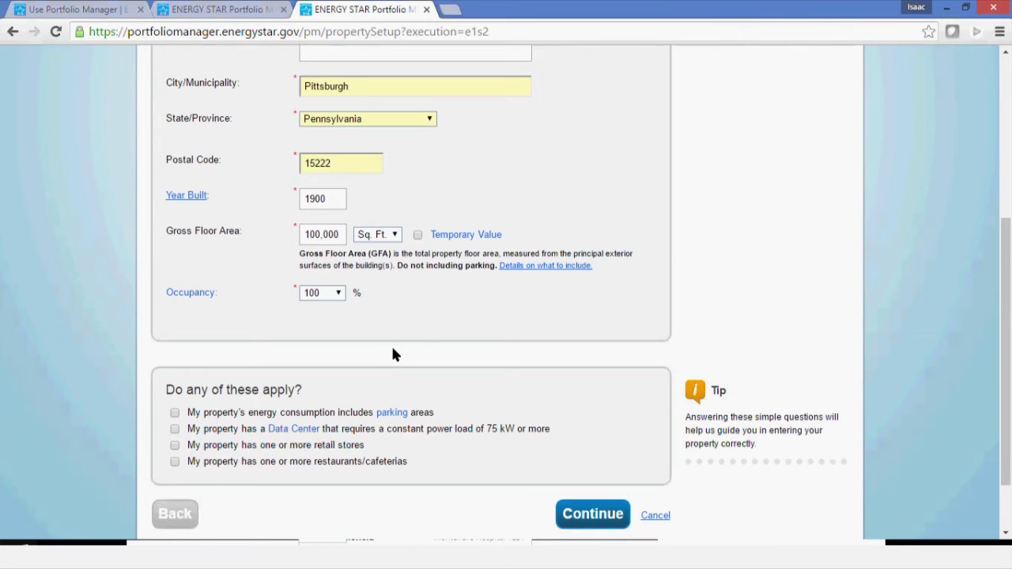
{"action": "scroll", "coordinate": [393, 354], "scroll_direction": "down", "scroll_amount": 1}
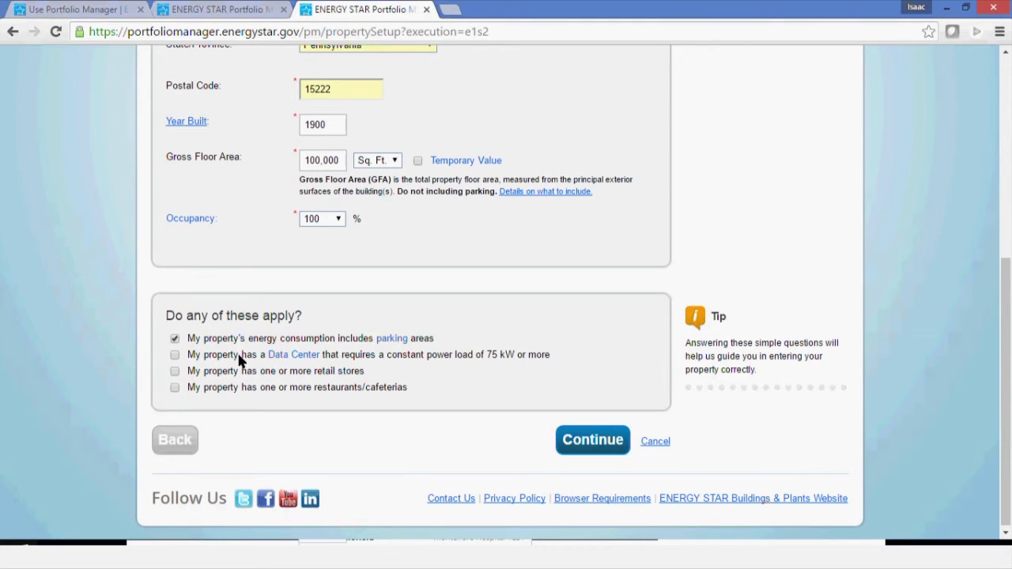
{"action": "mouse_move", "coordinate": [271, 361]}
{"action": "left_click", "coordinate": [610, 441]}
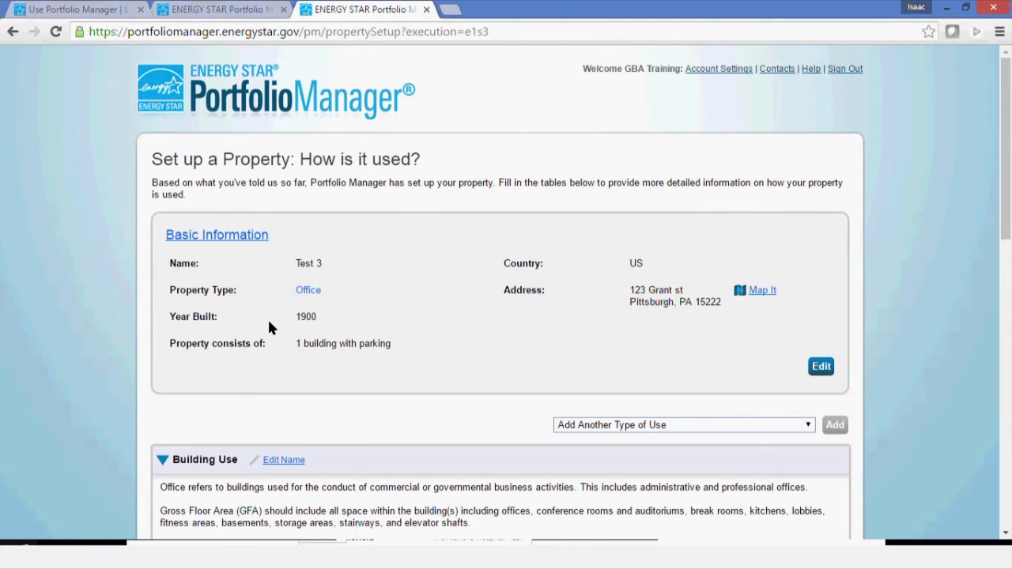
- Rename the Building Use section as Office
{"action": "scroll", "coordinate": [441, 328], "scroll_direction": "down", "scroll_amount": 1}
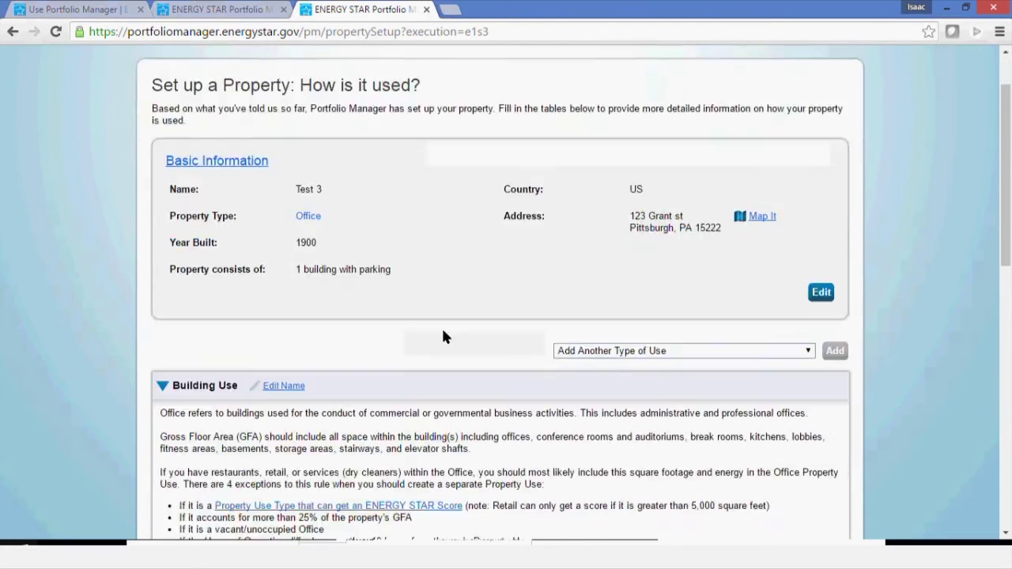
{"action": "scroll", "coordinate": [419, 324], "scroll_direction": "down", "scroll_amount": 1}
{"action": "scroll", "coordinate": [400, 313], "scroll_direction": "down", "scroll_amount": 1}
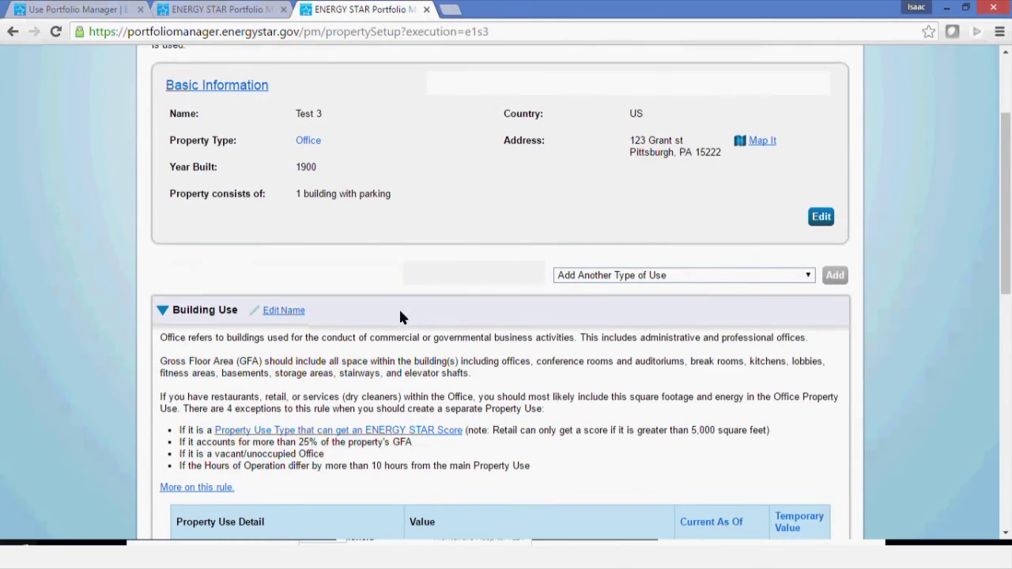
{"action": "scroll", "coordinate": [133, 340], "scroll_direction": "down", "scroll_amount": 1}
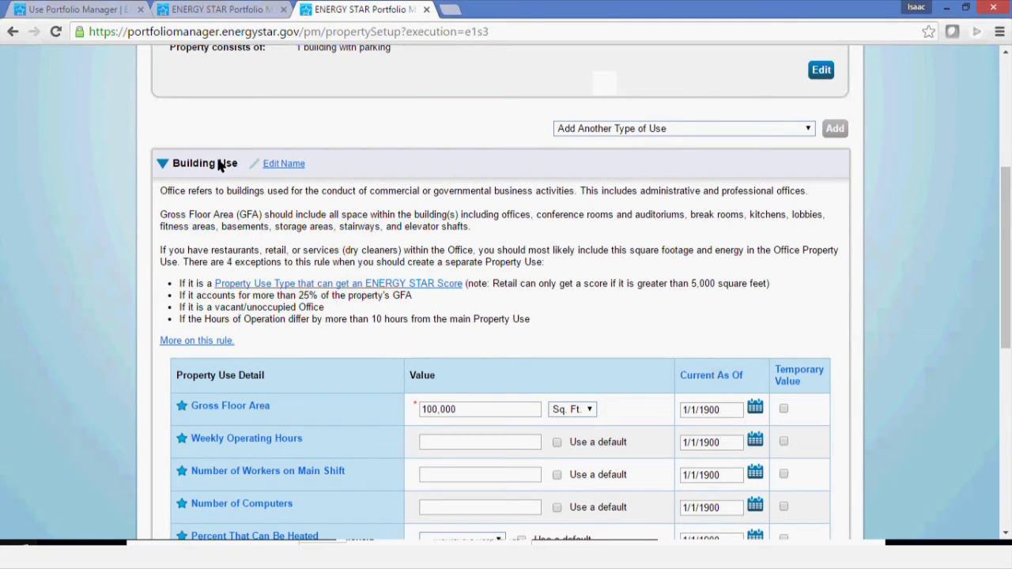
{"action": "left_click", "coordinate": [291, 163]}
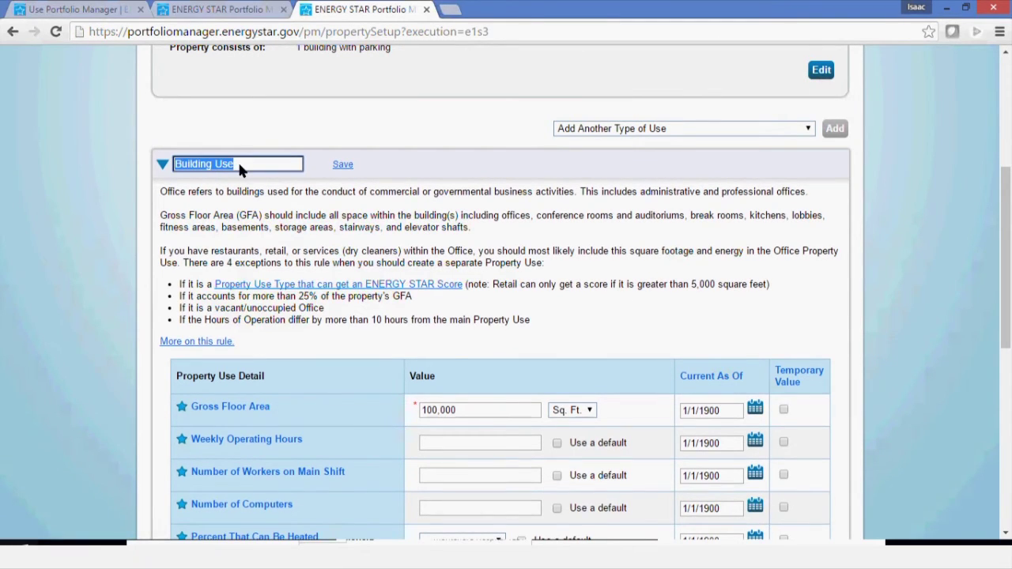
{"action": "type", "text": "Office"}
{"action": "key", "text": "Return"}
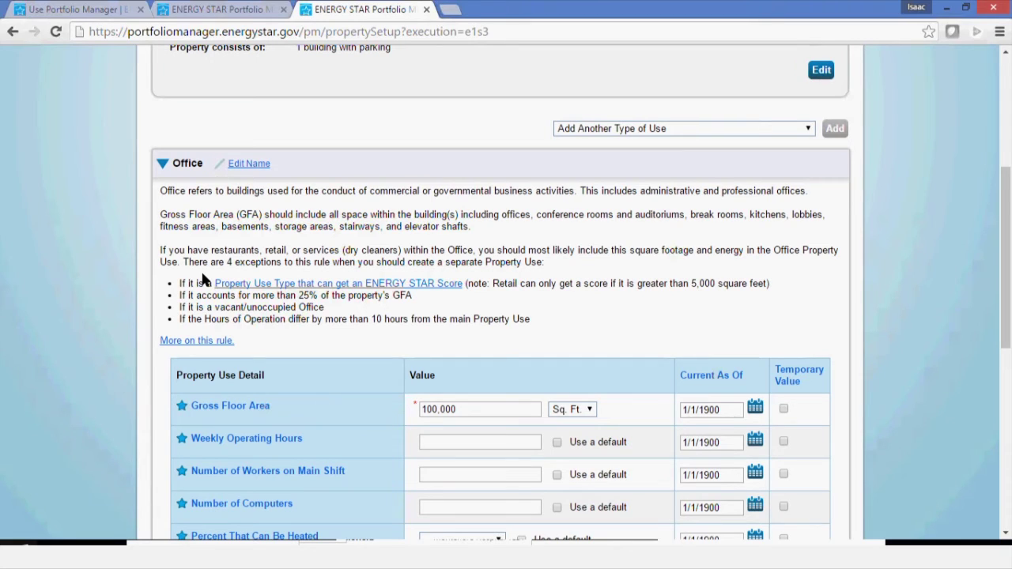
- Apply default values to the office's weekly operating hours, workers on main shift, computers, percent heated and percent cooled
{"action": "scroll", "coordinate": [203, 261], "scroll_direction": "down", "scroll_amount": 1}
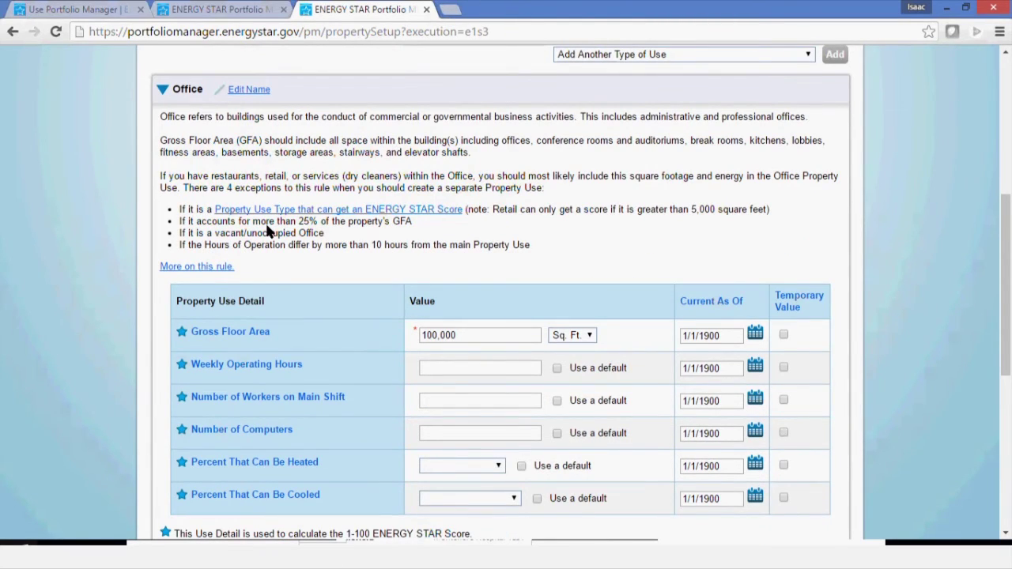
{"action": "scroll", "coordinate": [481, 255], "scroll_direction": "down", "scroll_amount": 1}
{"action": "left_click", "coordinate": [481, 260]}
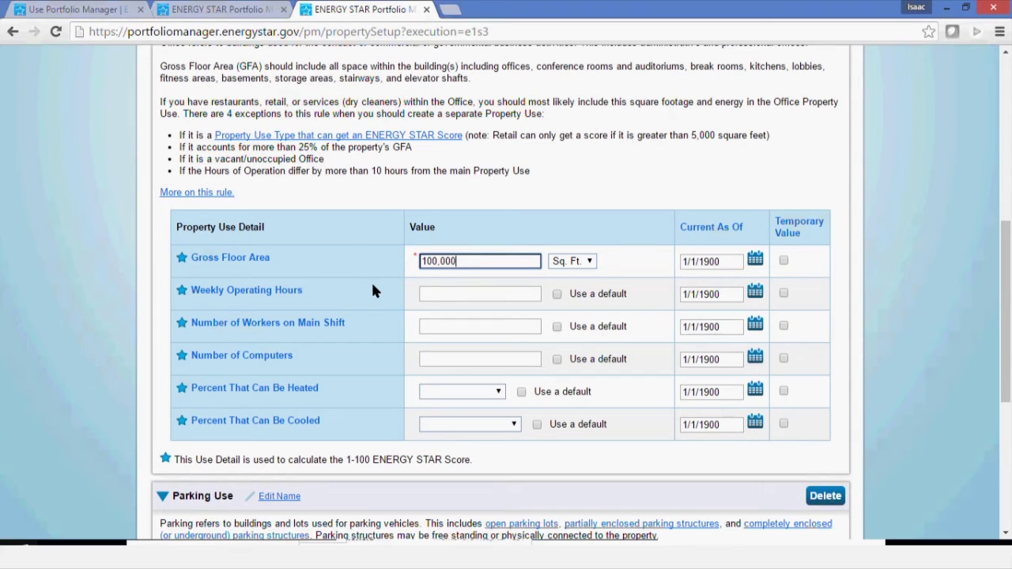
{"action": "left_click", "coordinate": [558, 294]}
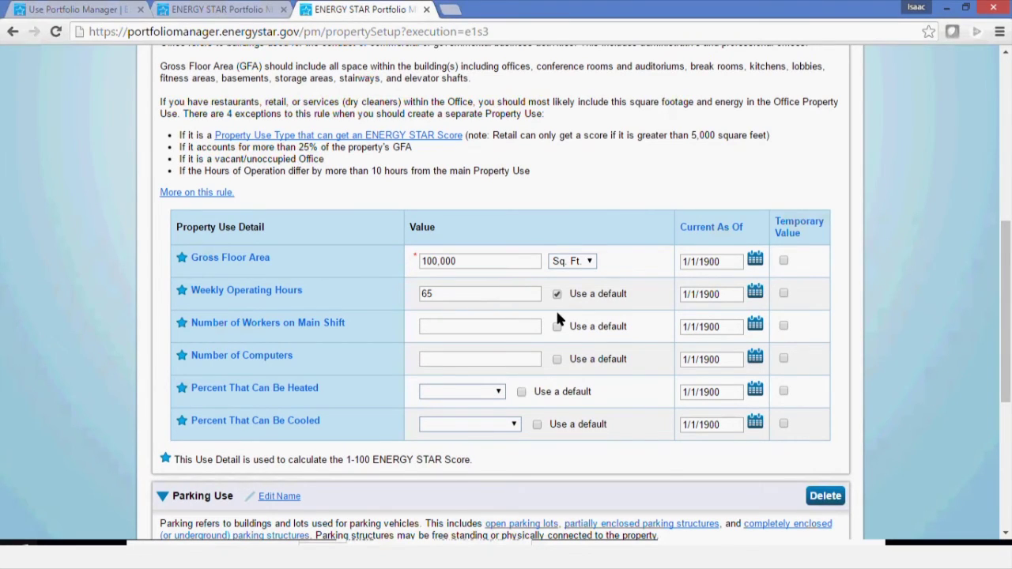
{"action": "left_click", "coordinate": [556, 327]}
{"action": "left_click", "coordinate": [556, 359]}
{"action": "left_click", "coordinate": [522, 392]}
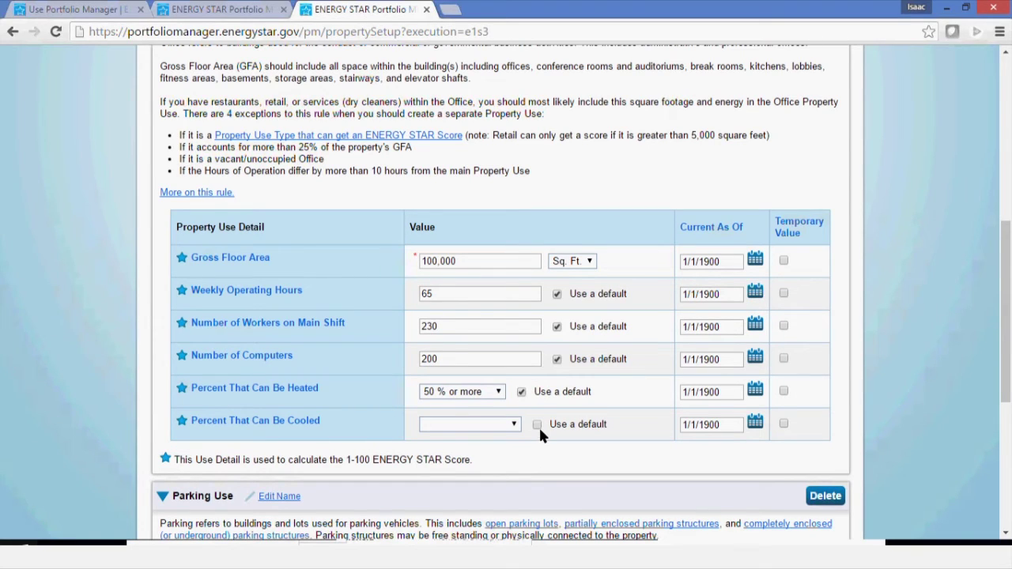
{"action": "left_click", "coordinate": [537, 424]}
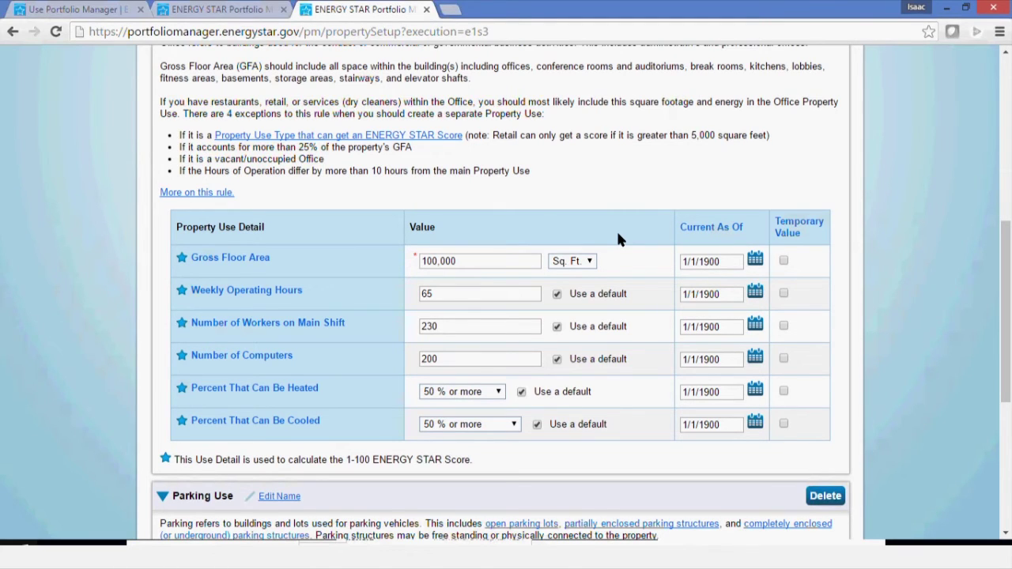
- Set the open parking lot and partially enclosed garage sizes to 0 and the completely enclosed parking garage to 20000 Sq. Ft
{"action": "scroll", "coordinate": [316, 245], "scroll_direction": "down", "scroll_amount": 1}
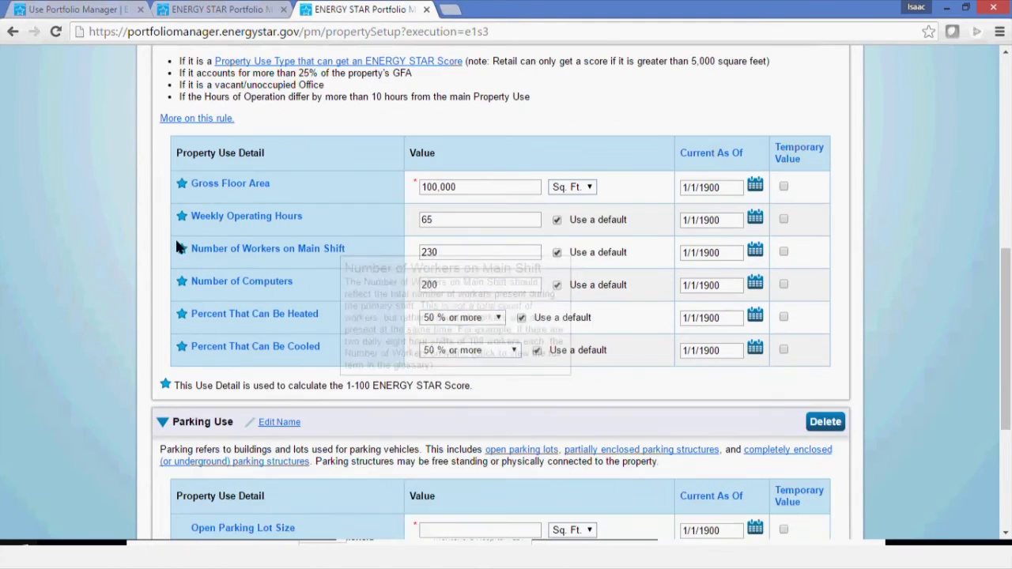
{"action": "scroll", "coordinate": [39, 201], "scroll_direction": "down", "scroll_amount": 2}
{"action": "scroll", "coordinate": [53, 218], "scroll_direction": "down", "scroll_amount": 1}
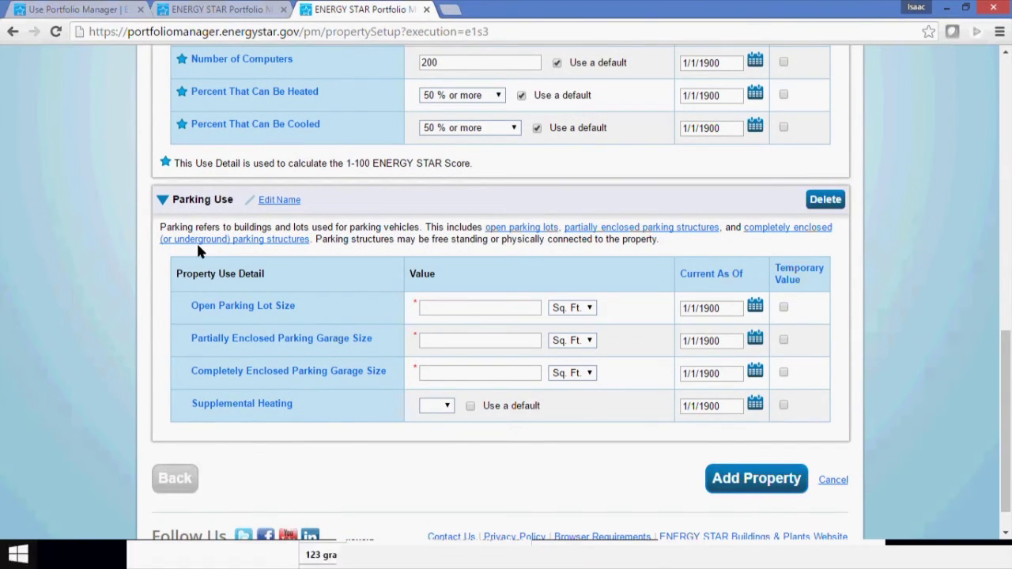
{"action": "left_click", "coordinate": [458, 308]}
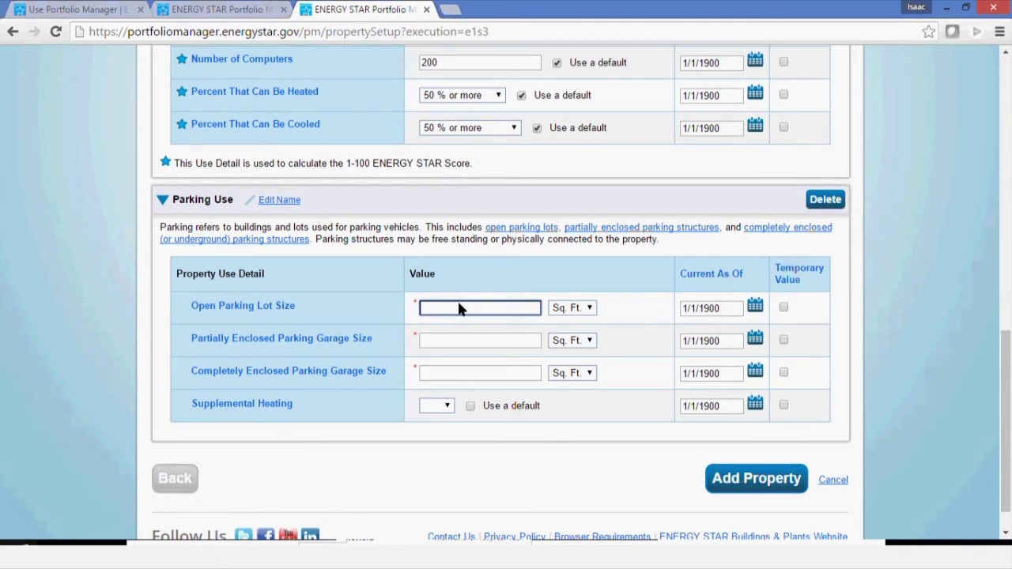
{"action": "type", "text": "0"}
{"action": "left_click", "coordinate": [490, 343]}
{"action": "type", "text": "0"}
{"action": "left_click", "coordinate": [483, 377]}
{"action": "type", "text": "20"}
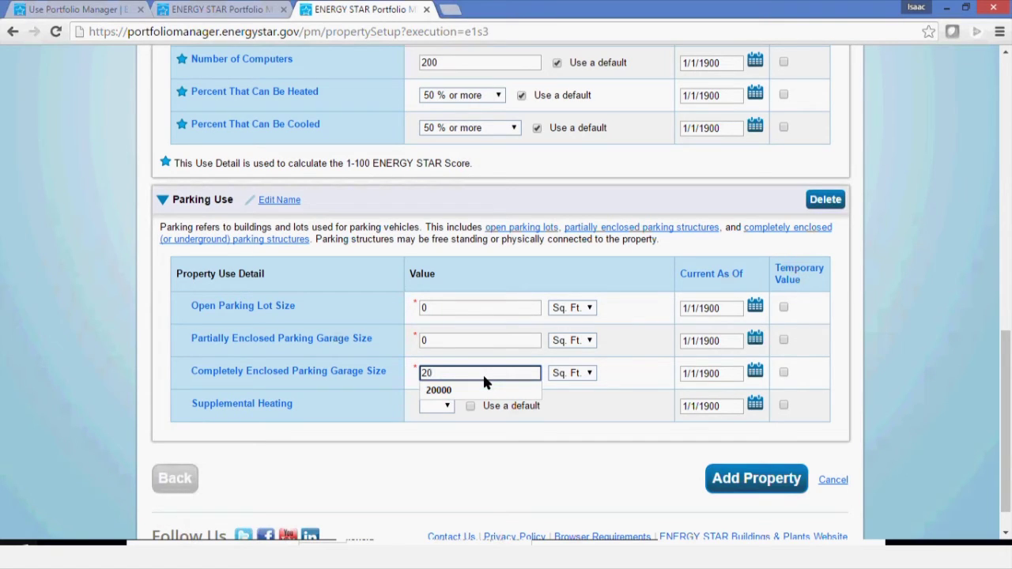
{"action": "type", "text": "000"}
- Apply the default value for the parking's supplemental heating and add the property to the portfolio
{"action": "left_click", "coordinate": [464, 471]}
{"action": "left_click", "coordinate": [471, 407]}
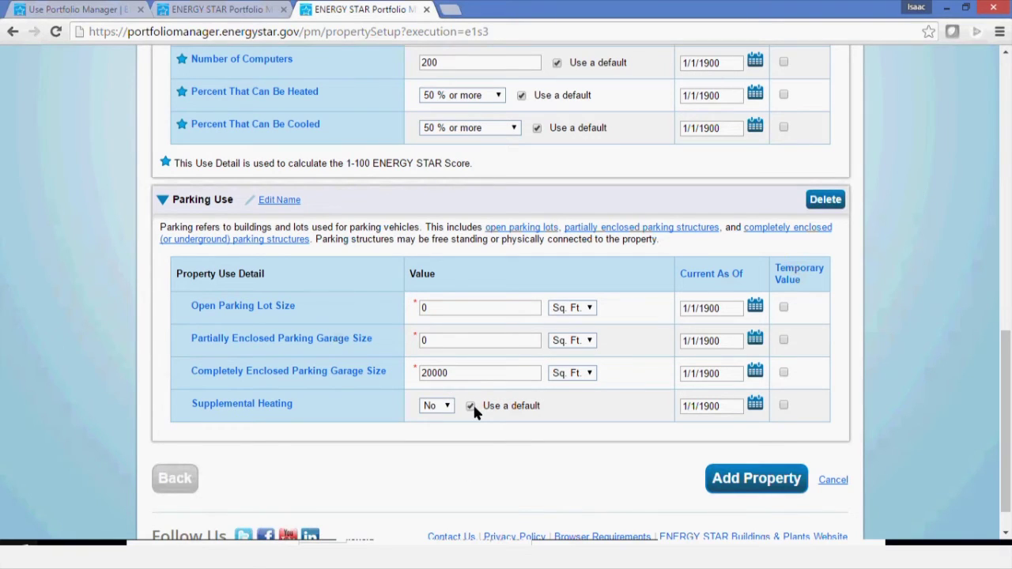
{"action": "left_click", "coordinate": [751, 479]}
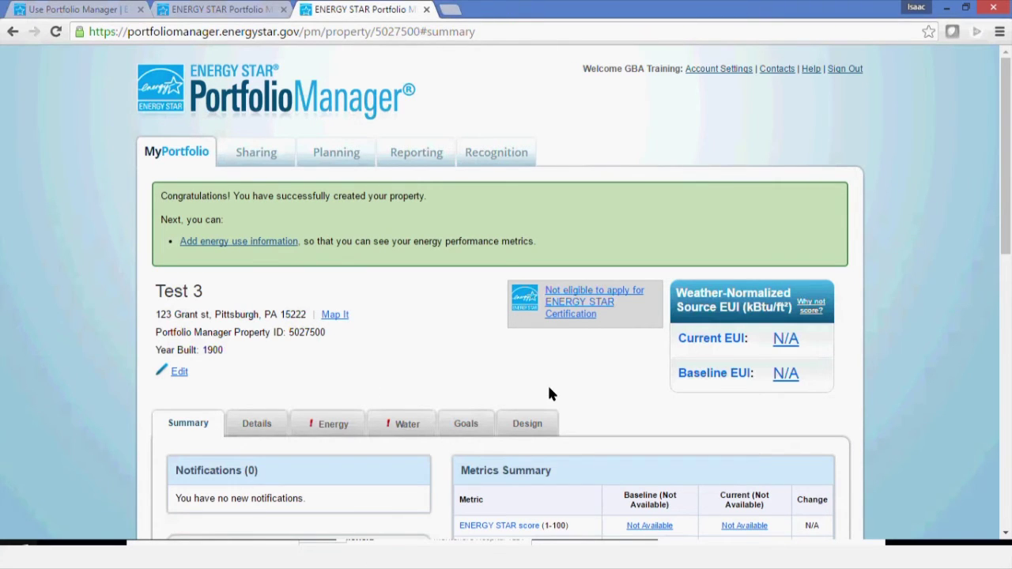
- Review Test 3's summary metrics, profile, error check and sharing sections, plus its property uses and use details
{"action": "scroll", "coordinate": [532, 367], "scroll_direction": "down", "scroll_amount": 2}
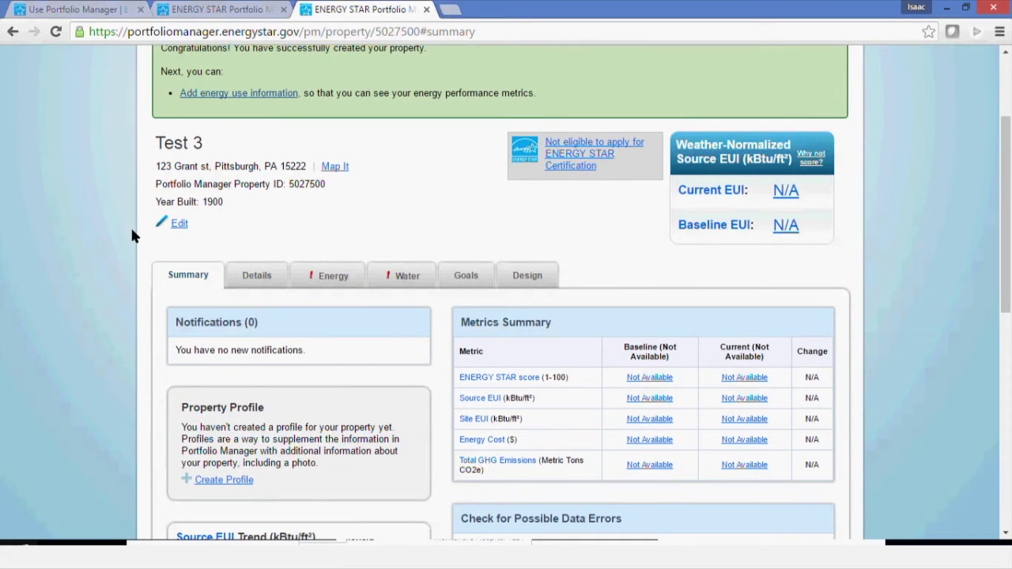
{"action": "scroll", "coordinate": [189, 224], "scroll_direction": "down", "scroll_amount": 1}
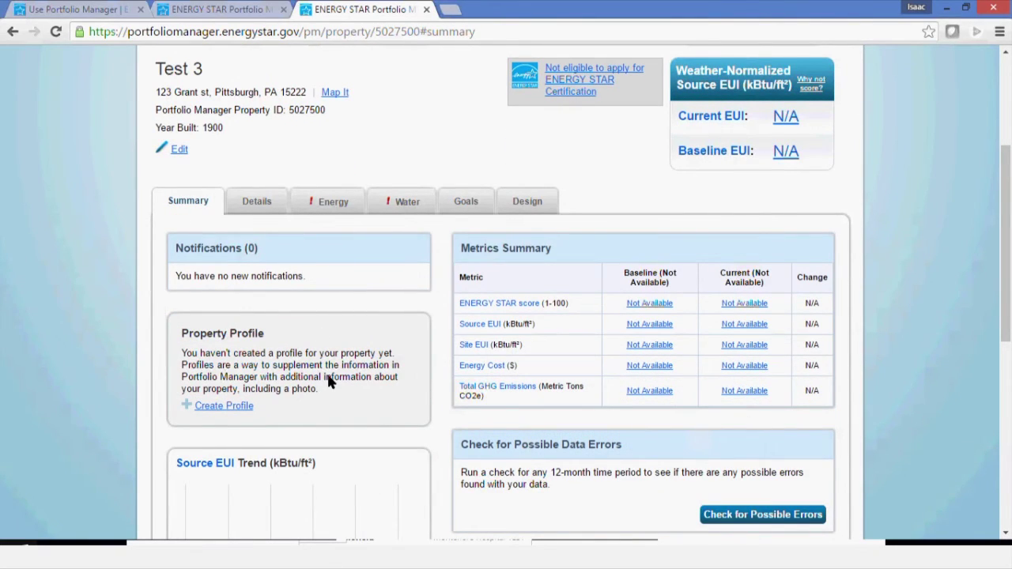
{"action": "scroll", "coordinate": [324, 371], "scroll_direction": "down", "scroll_amount": 1}
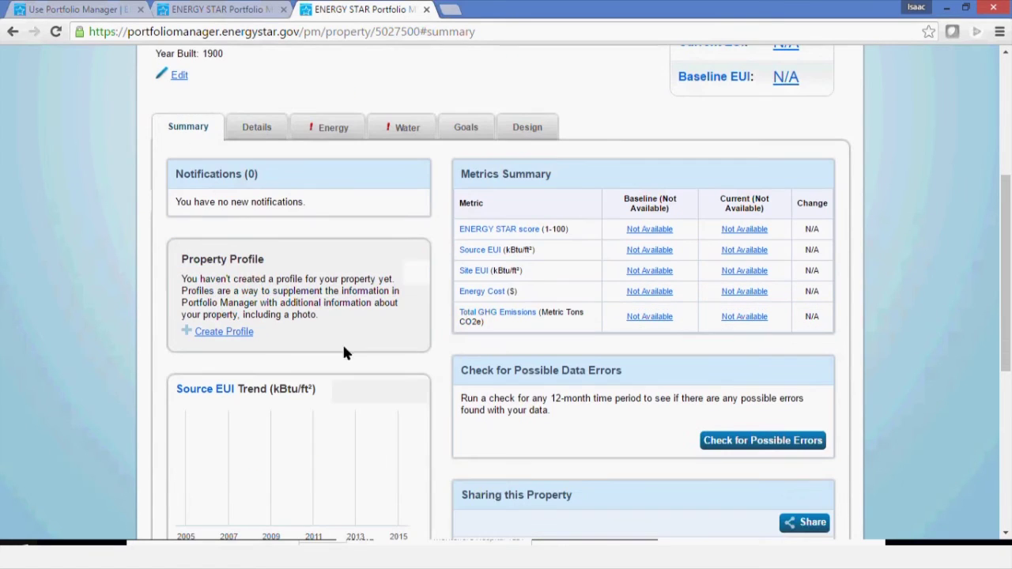
{"action": "scroll", "coordinate": [336, 340], "scroll_direction": "down", "scroll_amount": 1}
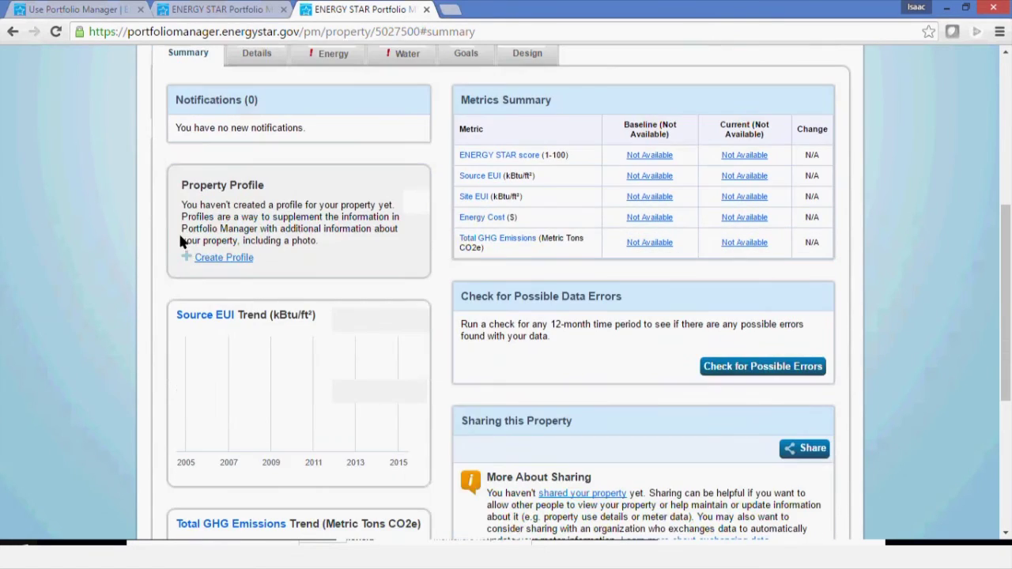
{"action": "scroll", "coordinate": [317, 351], "scroll_direction": "down", "scroll_amount": 1}
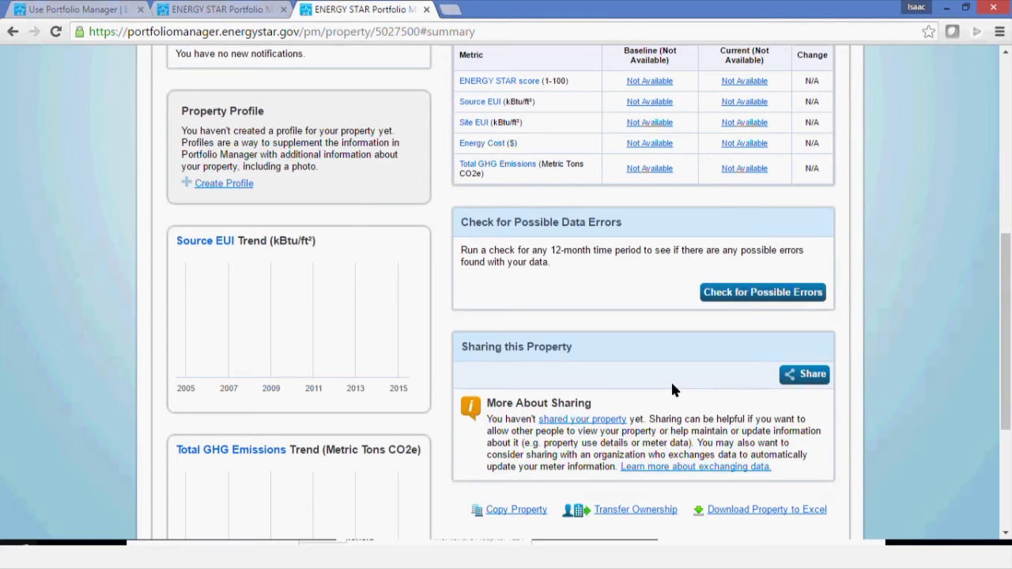
{"action": "scroll", "coordinate": [670, 389], "scroll_direction": "up", "scroll_amount": 1}
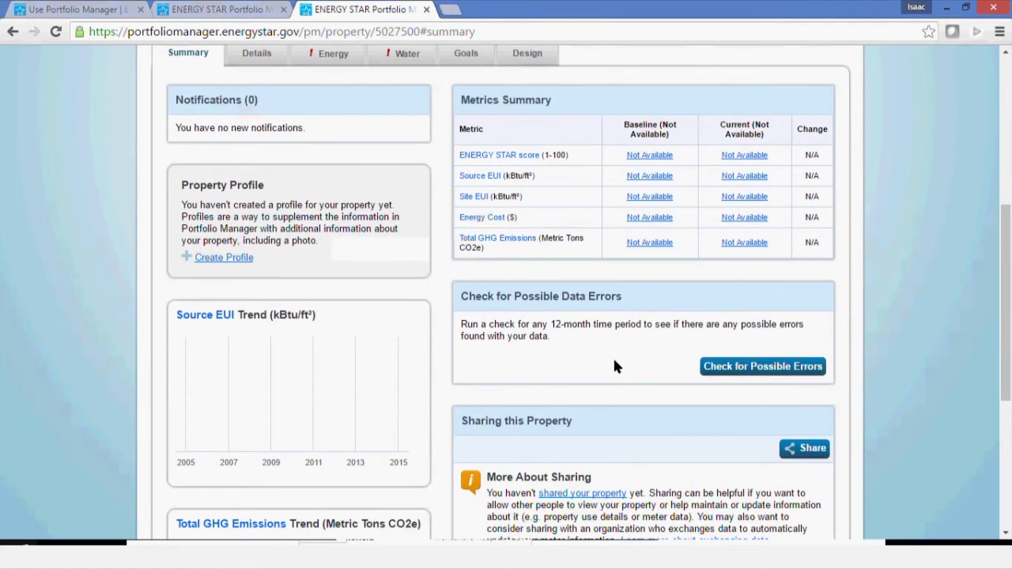
{"action": "scroll", "coordinate": [614, 364], "scroll_direction": "up", "scroll_amount": 1}
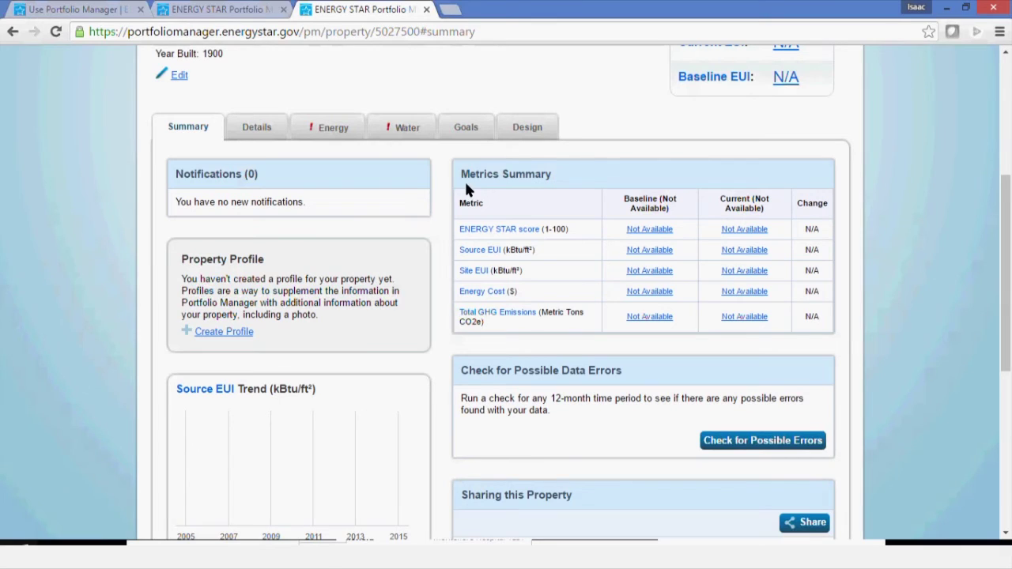
{"action": "left_click", "coordinate": [264, 127]}
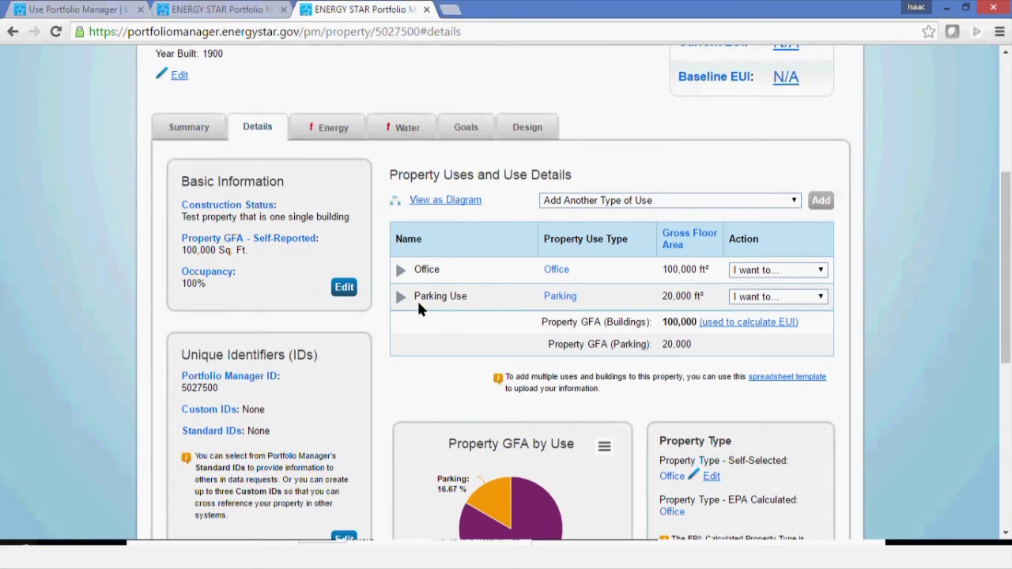
{"action": "scroll", "coordinate": [417, 308], "scroll_direction": "down", "scroll_amount": 1}
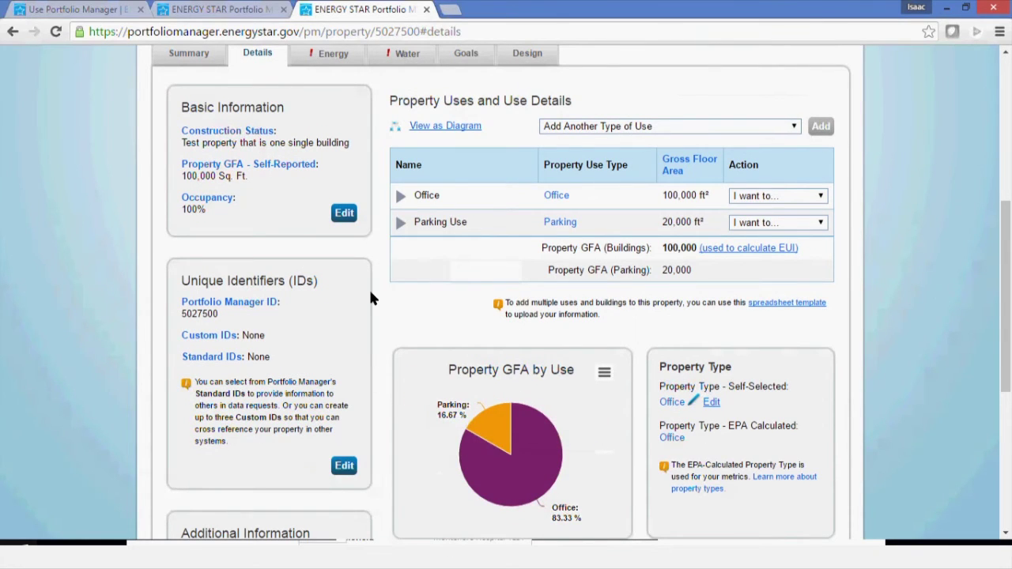
{"action": "scroll", "coordinate": [315, 113], "scroll_direction": "up", "scroll_amount": 2}
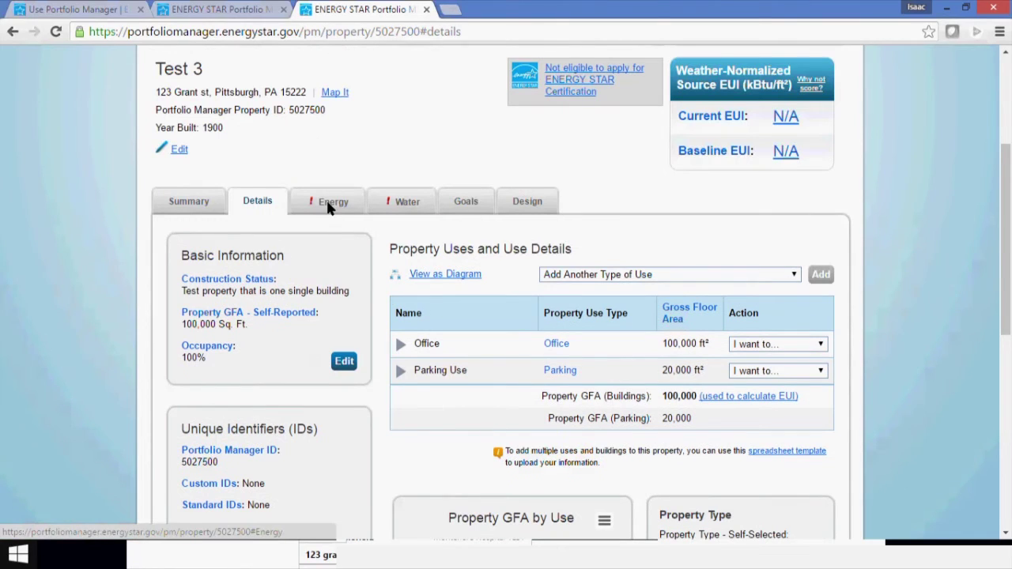
- Examine Test 3's energy meter summary and the available ways to enter bill data
{"action": "left_click", "coordinate": [331, 204]}
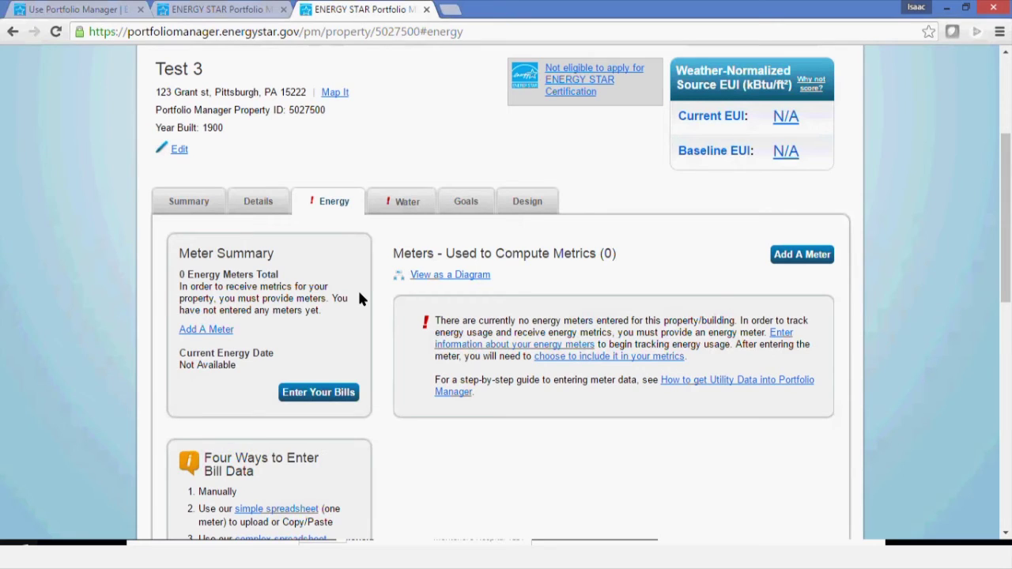
{"action": "scroll", "coordinate": [358, 299], "scroll_direction": "down", "scroll_amount": 2}
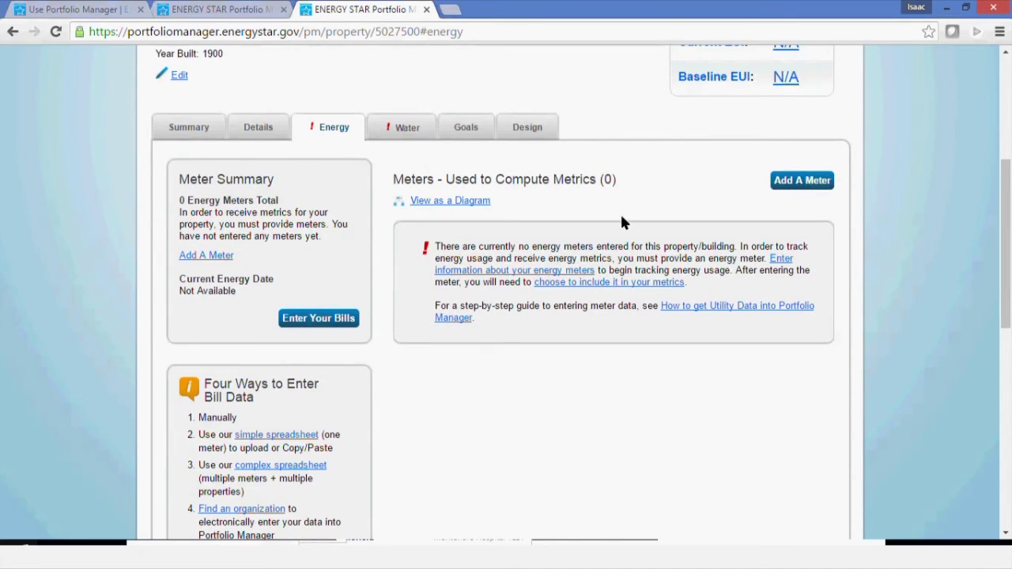
{"action": "scroll", "coordinate": [621, 217], "scroll_direction": "down", "scroll_amount": 2}
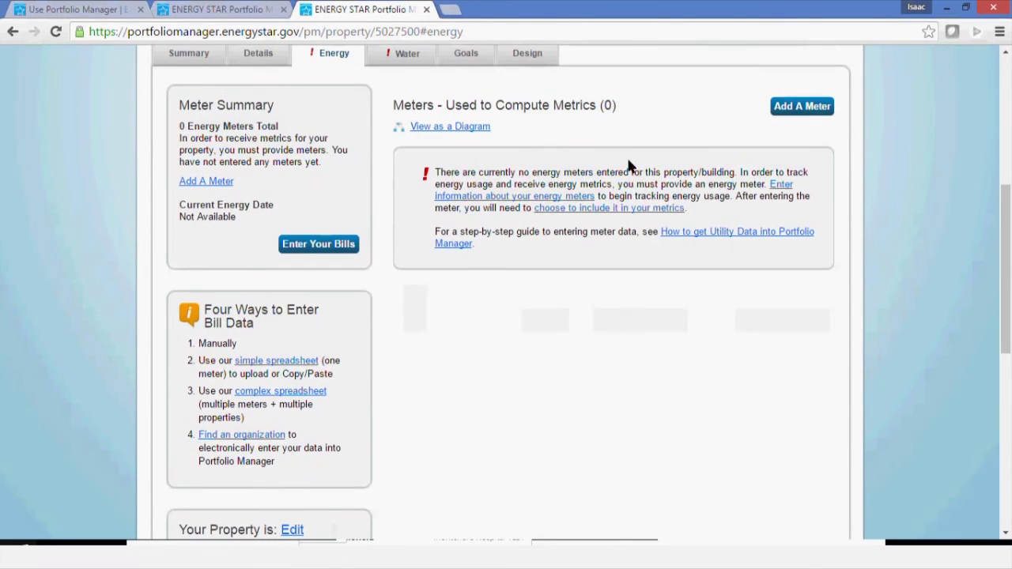
{"action": "scroll", "coordinate": [522, 308], "scroll_direction": "down", "scroll_amount": 2}
{"action": "scroll", "coordinate": [614, 296], "scroll_direction": "up", "scroll_amount": 6}
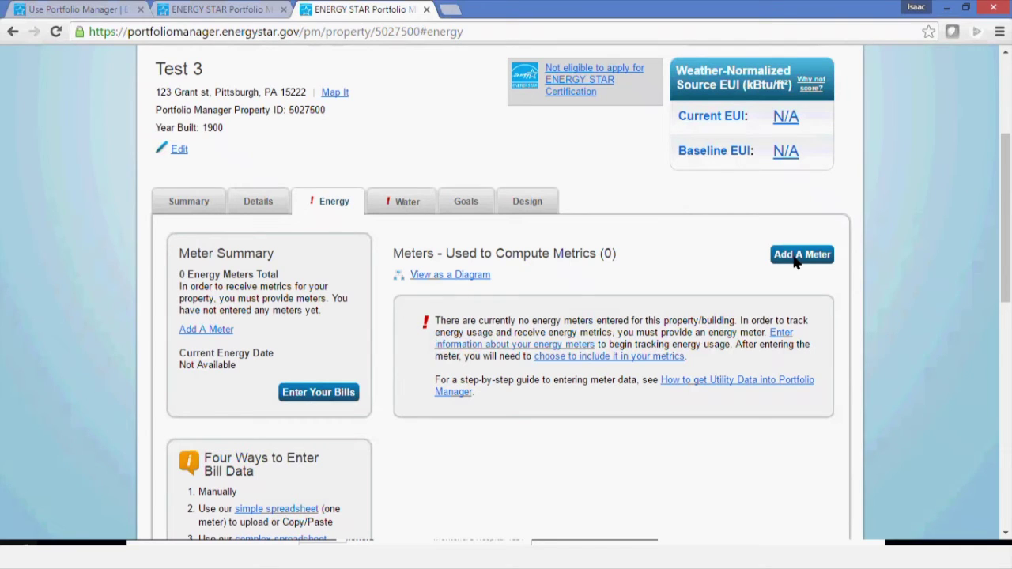
- Start meter setup for Test 3 with one meter for grid-purchased electricity and one for natural gas
{"action": "left_click", "coordinate": [796, 260]}
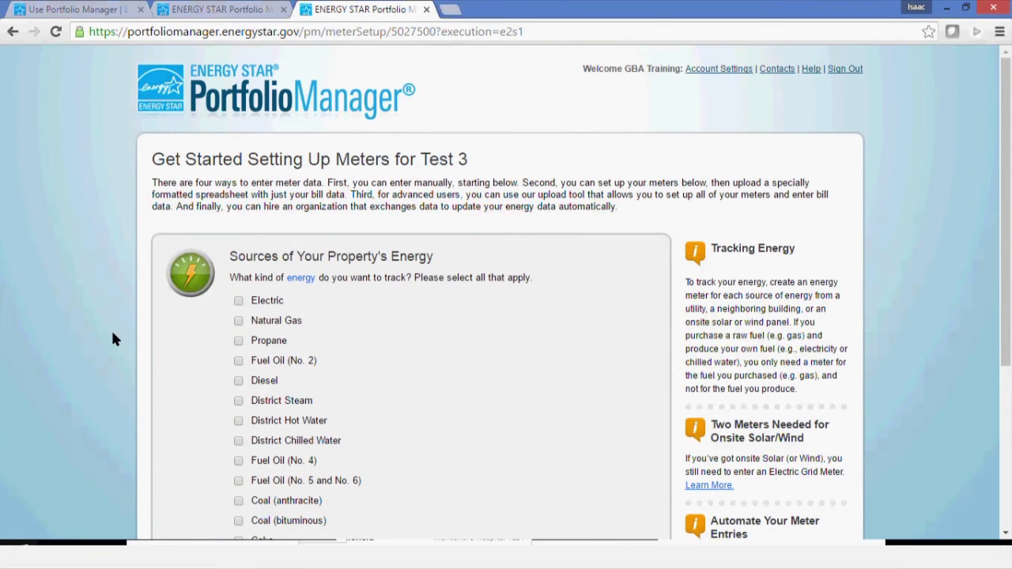
{"action": "scroll", "coordinate": [111, 328], "scroll_direction": "down", "scroll_amount": 1}
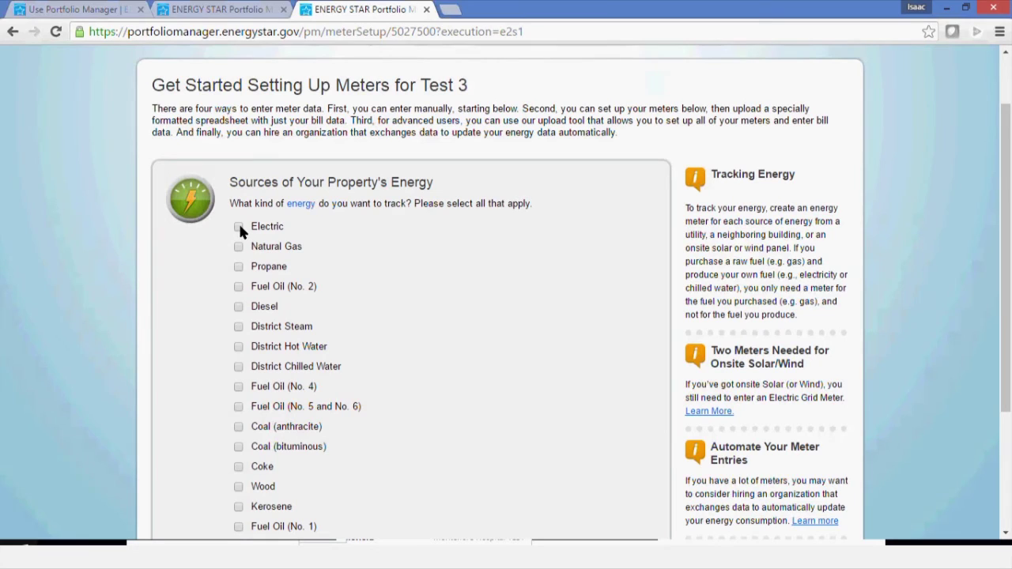
{"action": "left_click", "coordinate": [239, 227]}
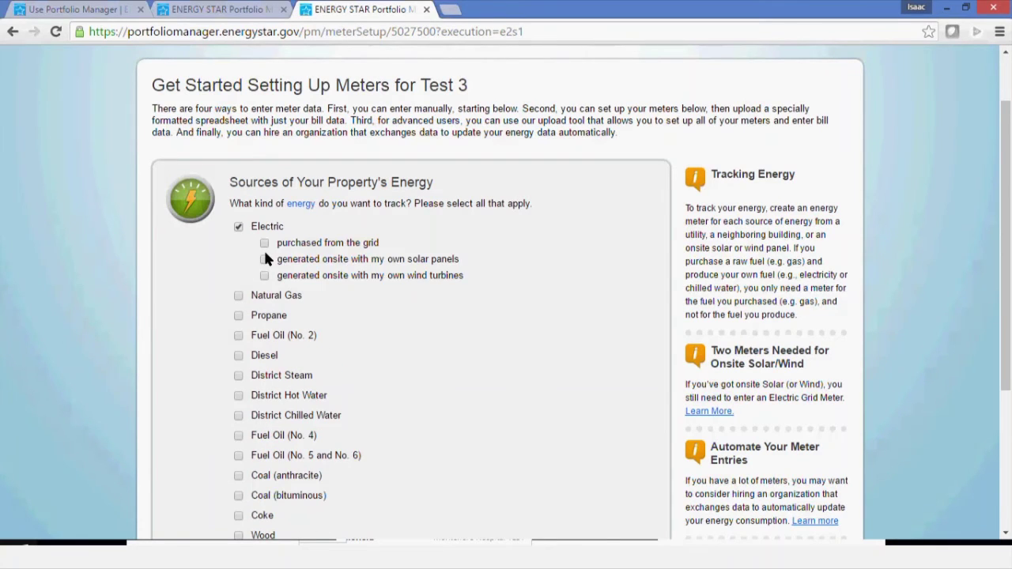
{"action": "left_click", "coordinate": [264, 244]}
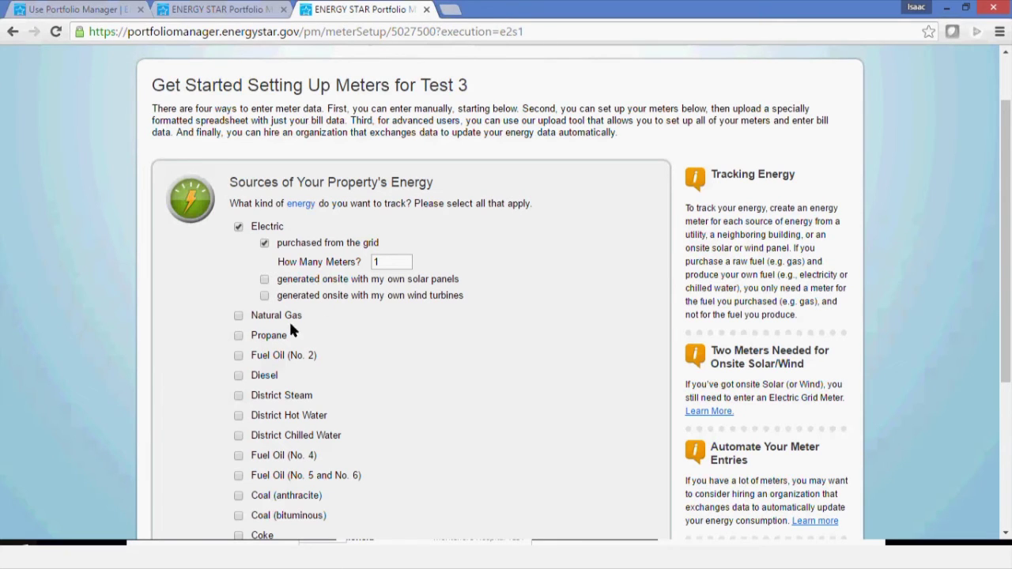
{"action": "left_click", "coordinate": [238, 316]}
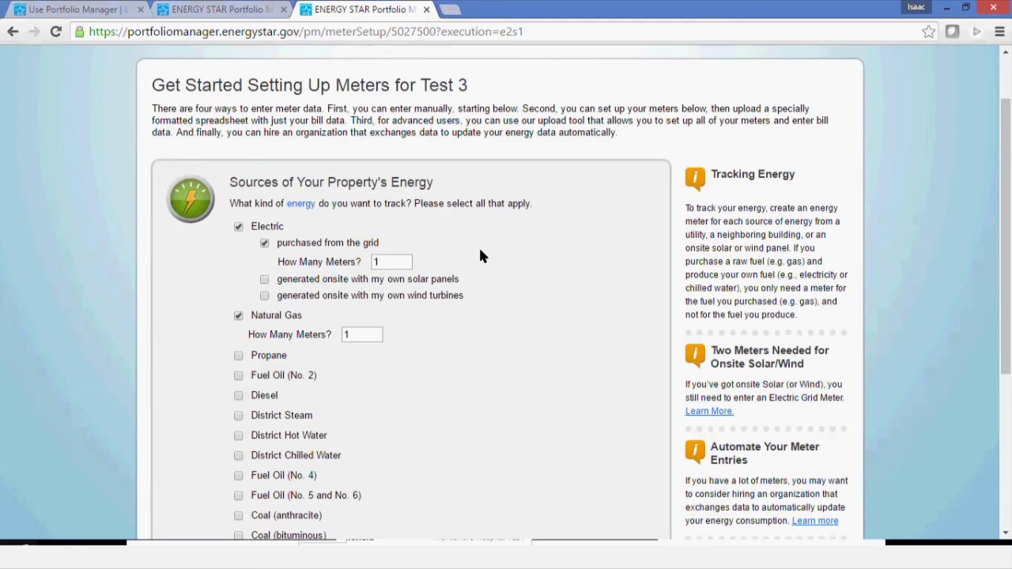
{"action": "scroll", "coordinate": [480, 256], "scroll_direction": "down", "scroll_amount": 3}
{"action": "scroll", "coordinate": [480, 255], "scroll_direction": "down", "scroll_amount": 3}
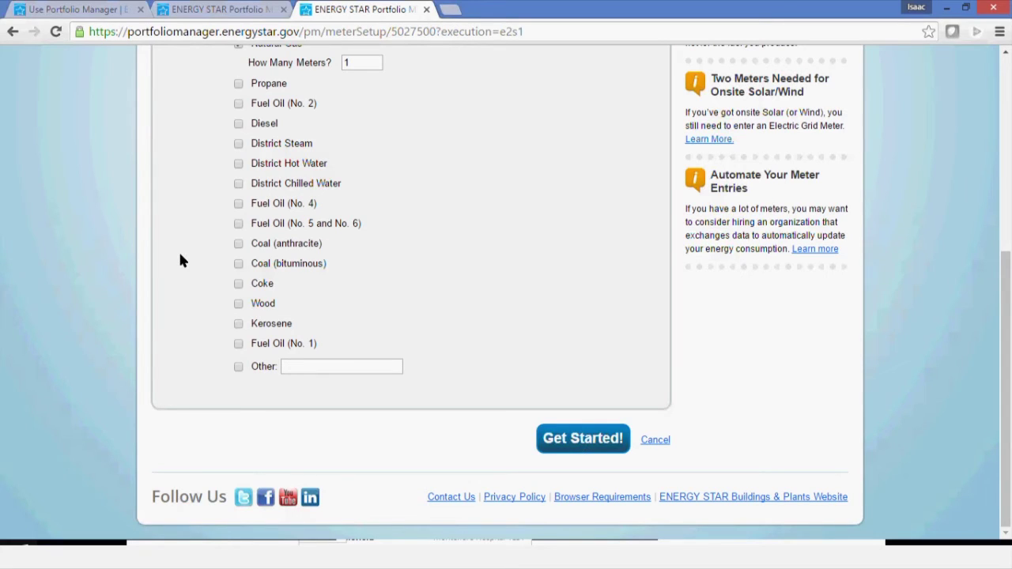
{"action": "left_click", "coordinate": [585, 439]}
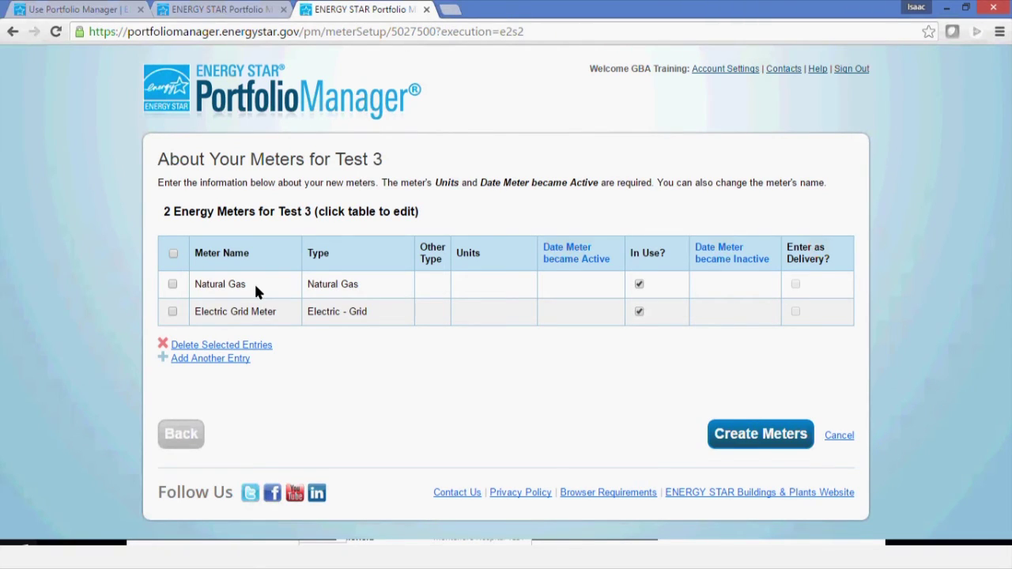
- Set the Natural Gas meter's units to kcf (thousand cubic feet) and its active date to 1/1/2014
{"action": "left_click", "coordinate": [254, 288]}
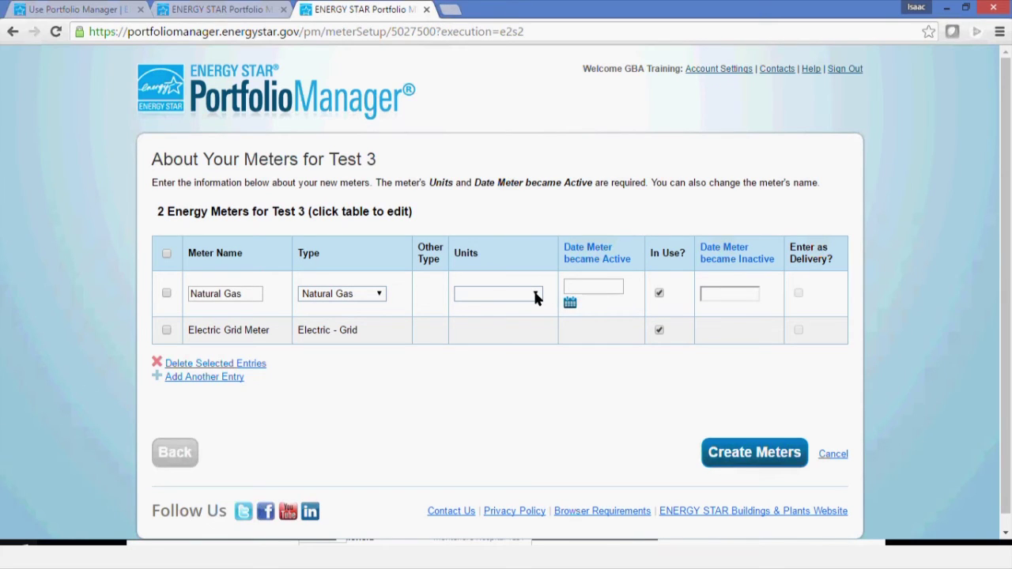
{"action": "left_click", "coordinate": [535, 294]}
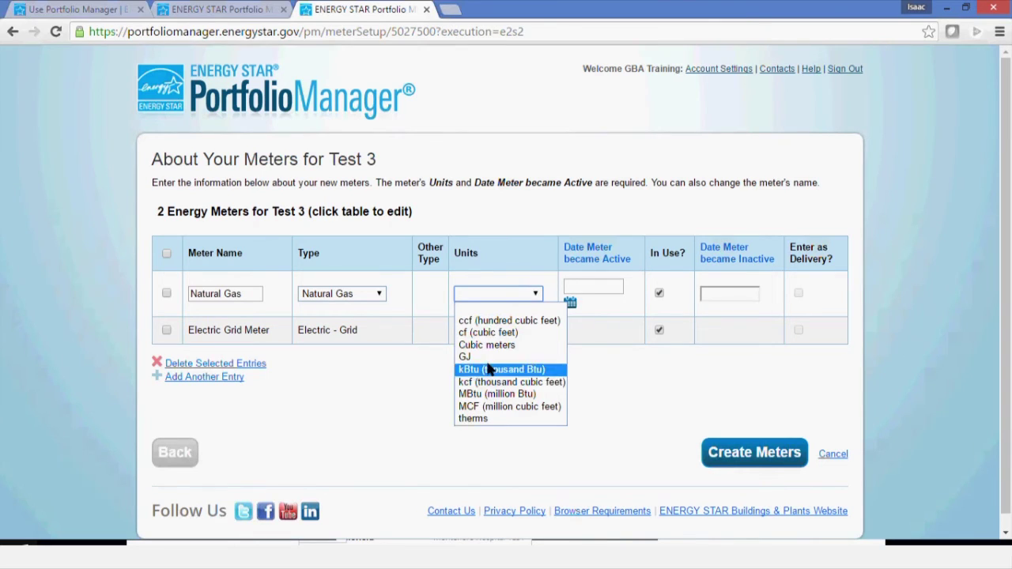
{"action": "left_click", "coordinate": [556, 385]}
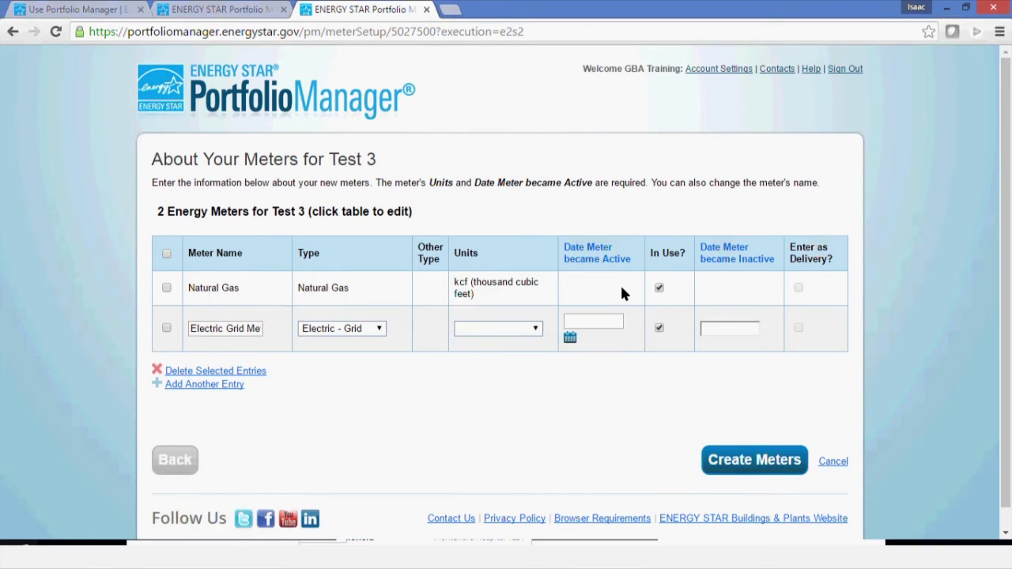
{"action": "left_click", "coordinate": [621, 293]}
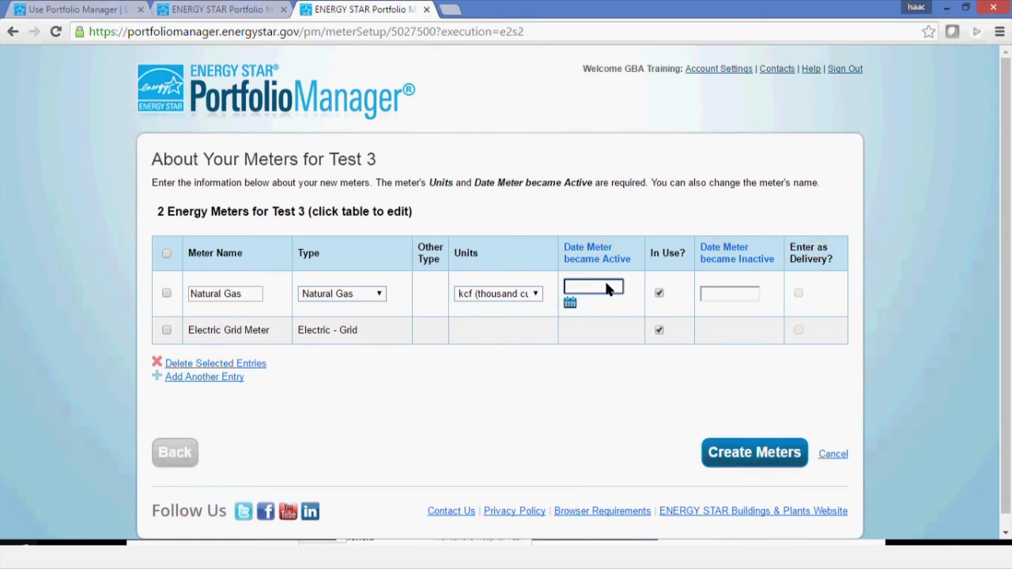
{"action": "type", "text": "1/1/2014"}
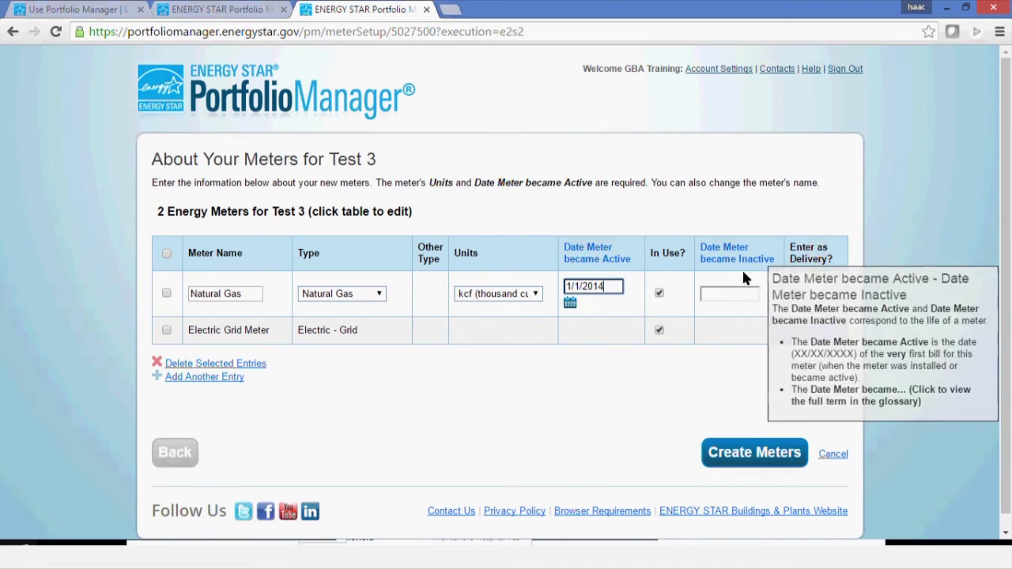
- Set the Electric Grid Meter's units to kWh (thousand Watt-hours) and its active date to 1/1/2014, and create both meters
{"action": "left_click", "coordinate": [498, 332]}
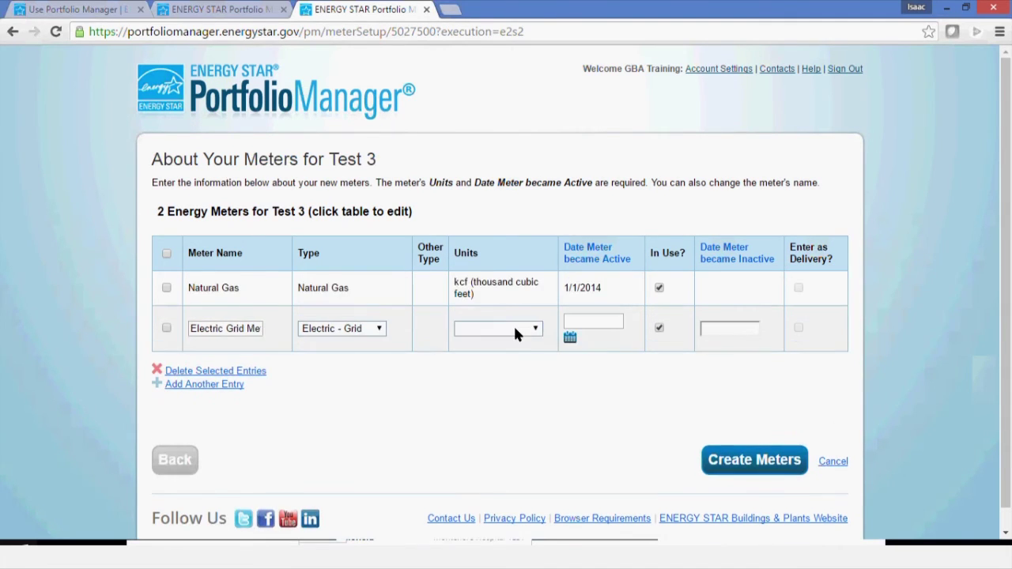
{"action": "left_click", "coordinate": [515, 330]}
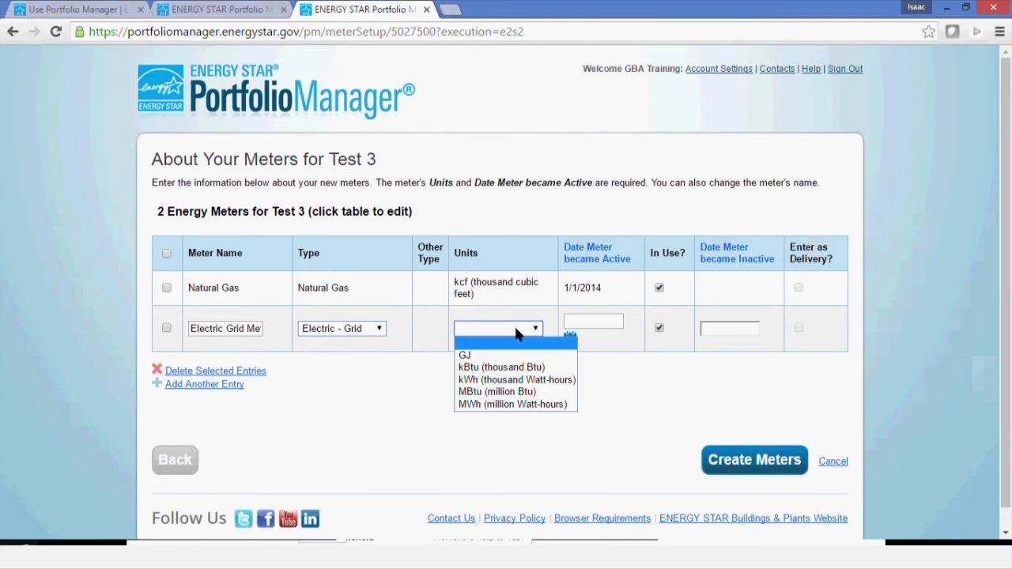
{"action": "left_click", "coordinate": [519, 381]}
{"action": "left_click", "coordinate": [590, 324]}
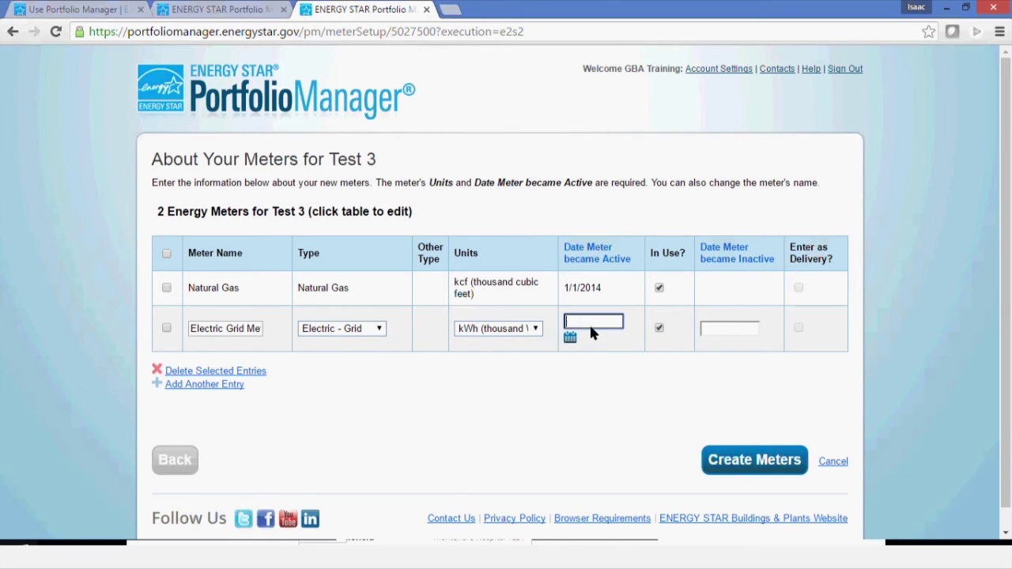
{"action": "type", "text": "1/1/2014"}
{"action": "left_click", "coordinate": [591, 337]}
{"action": "left_click", "coordinate": [494, 376]}
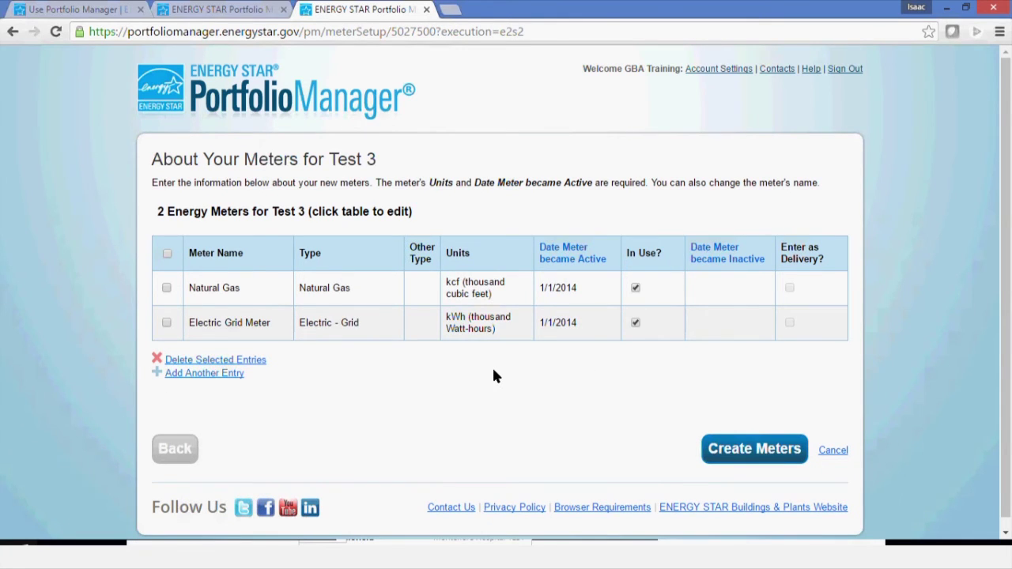
{"action": "scroll", "coordinate": [492, 365], "scroll_direction": "down", "scroll_amount": 1}
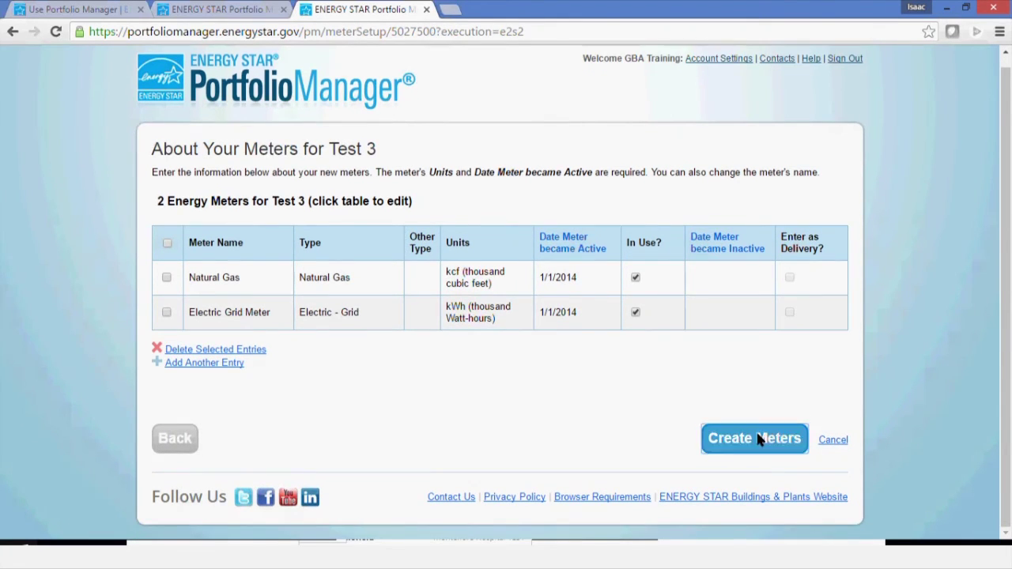
{"action": "left_click", "coordinate": [759, 439]}
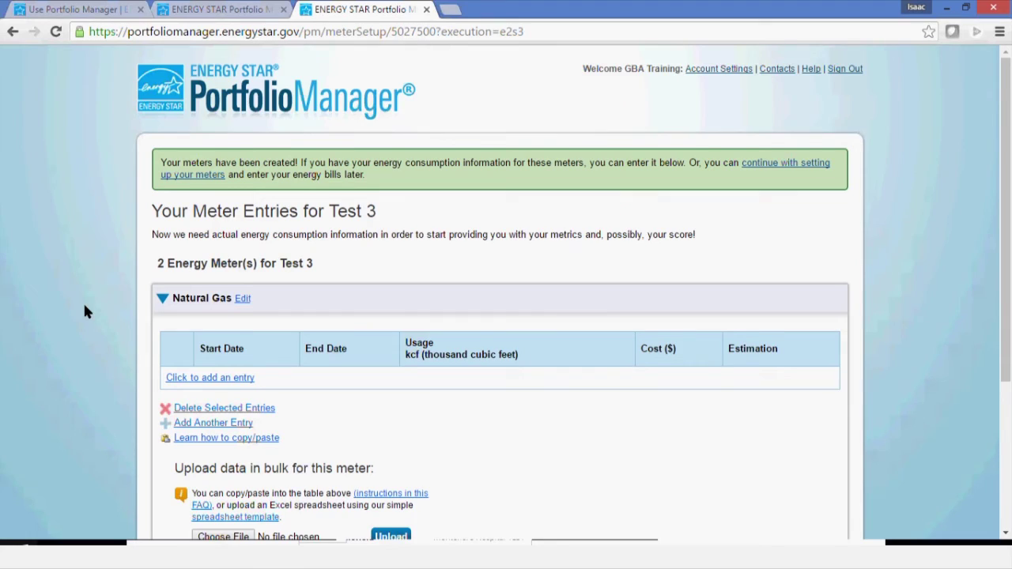
- Expand the Electric Grid Meter section among Test 3's meter entries
{"action": "scroll", "coordinate": [83, 301], "scroll_direction": "down", "scroll_amount": 1}
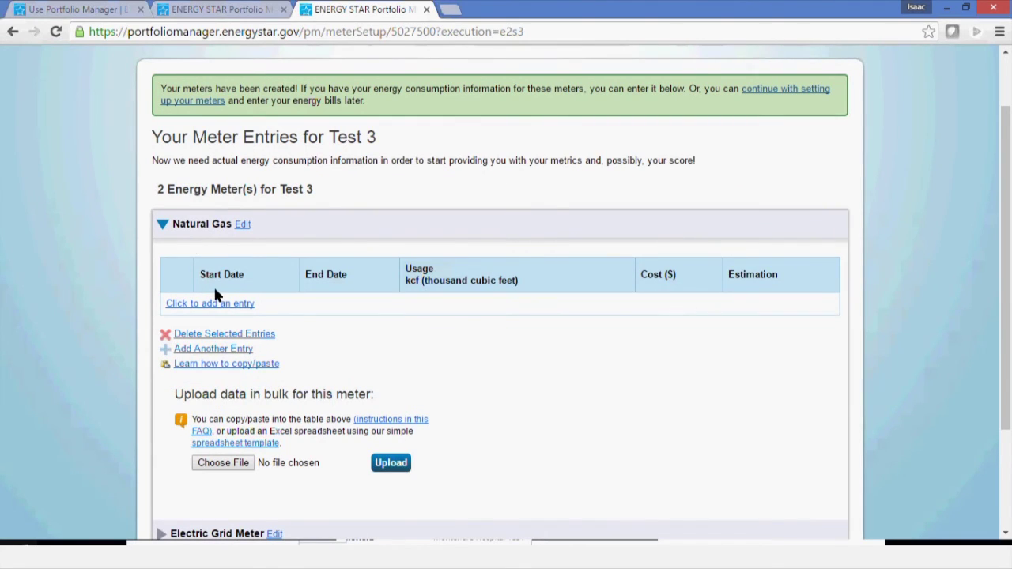
{"action": "scroll", "coordinate": [313, 359], "scroll_direction": "down", "scroll_amount": 1}
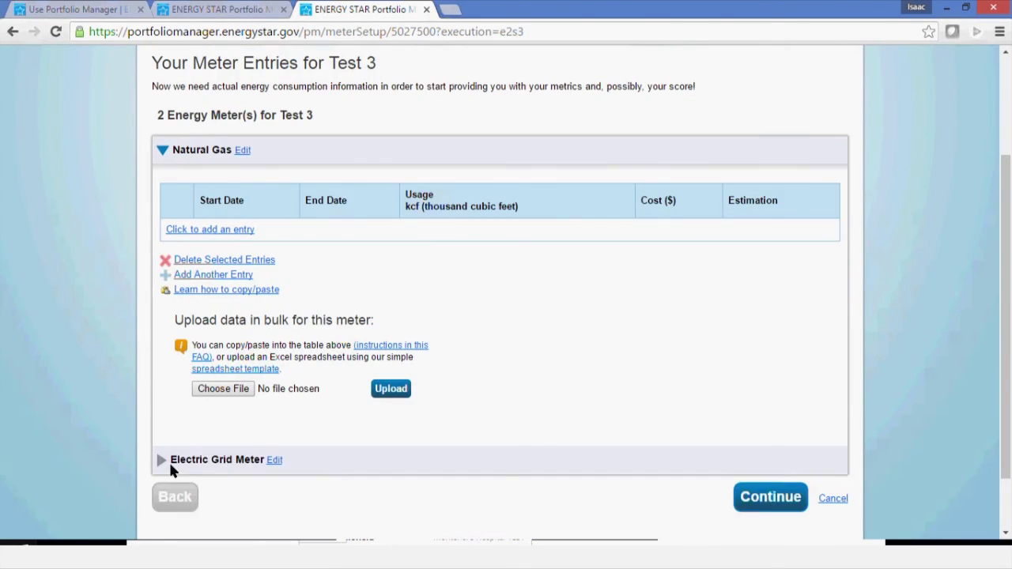
{"action": "left_click", "coordinate": [169, 460]}
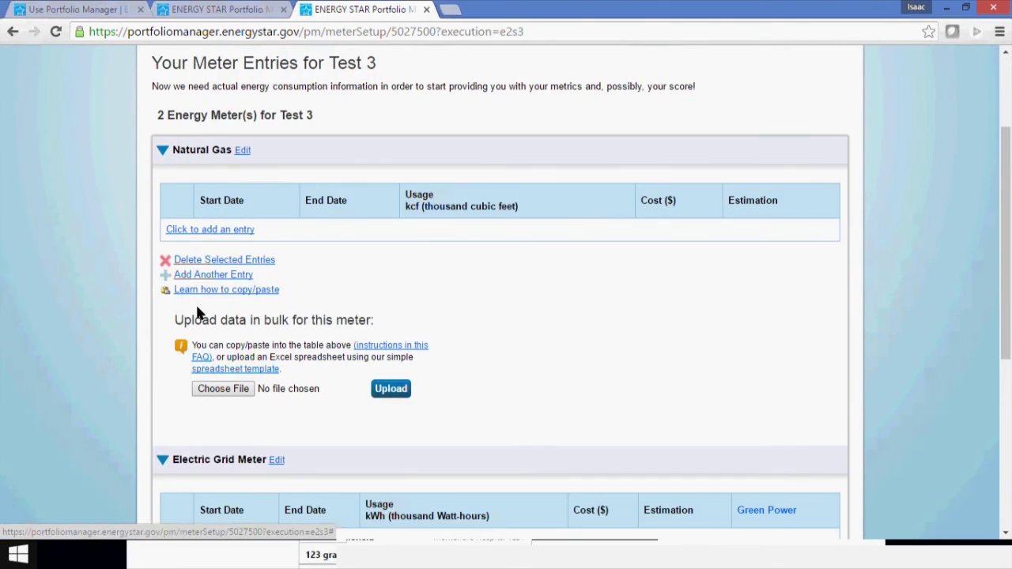
- Add a Natural Gas entry from 1/1/2014 to 2/1/2014 with a usage of 1,500 kcf and a cost of $2,000
{"action": "left_click", "coordinate": [220, 230]}
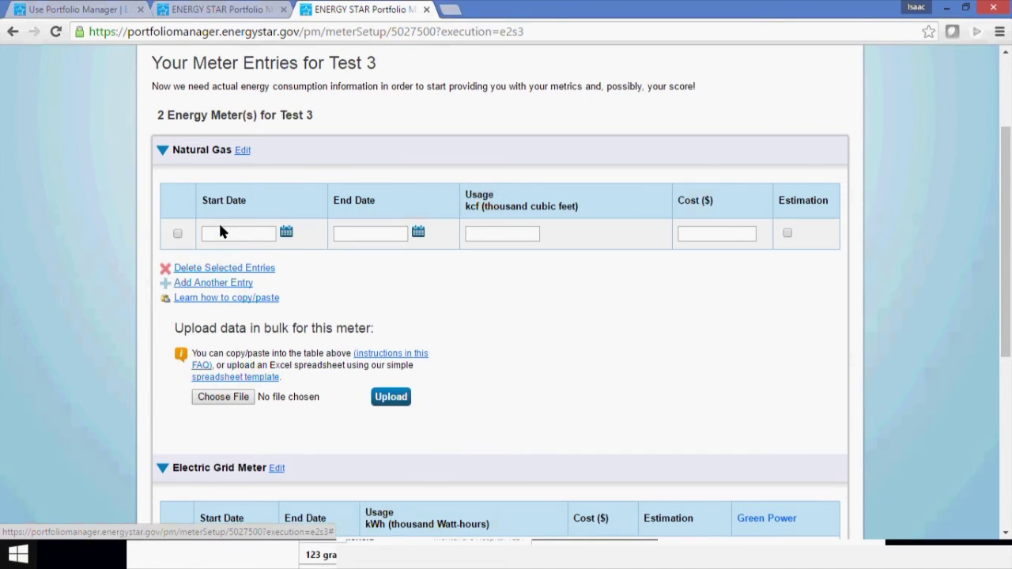
{"action": "left_click", "coordinate": [241, 240]}
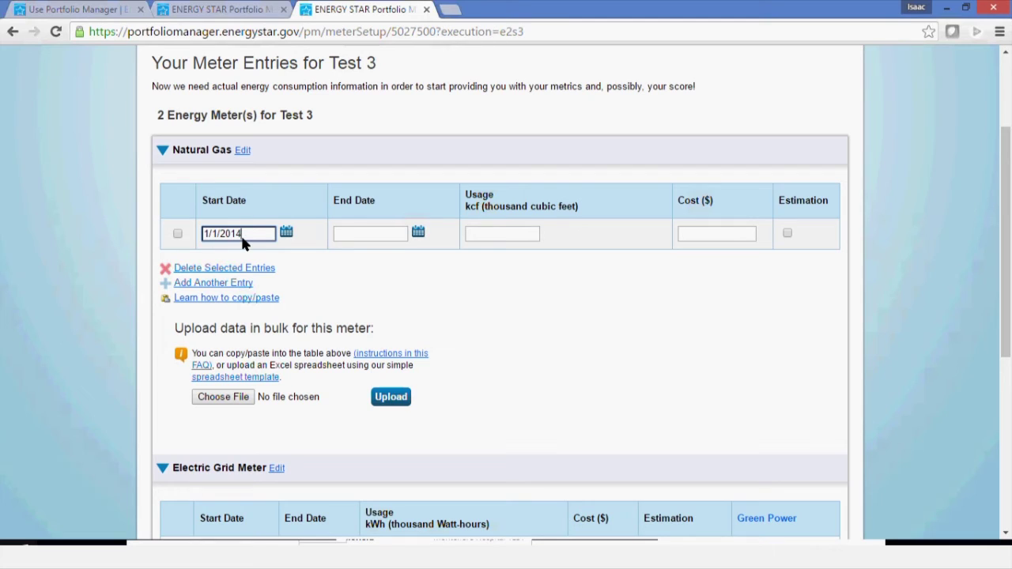
{"action": "left_click", "coordinate": [373, 233]}
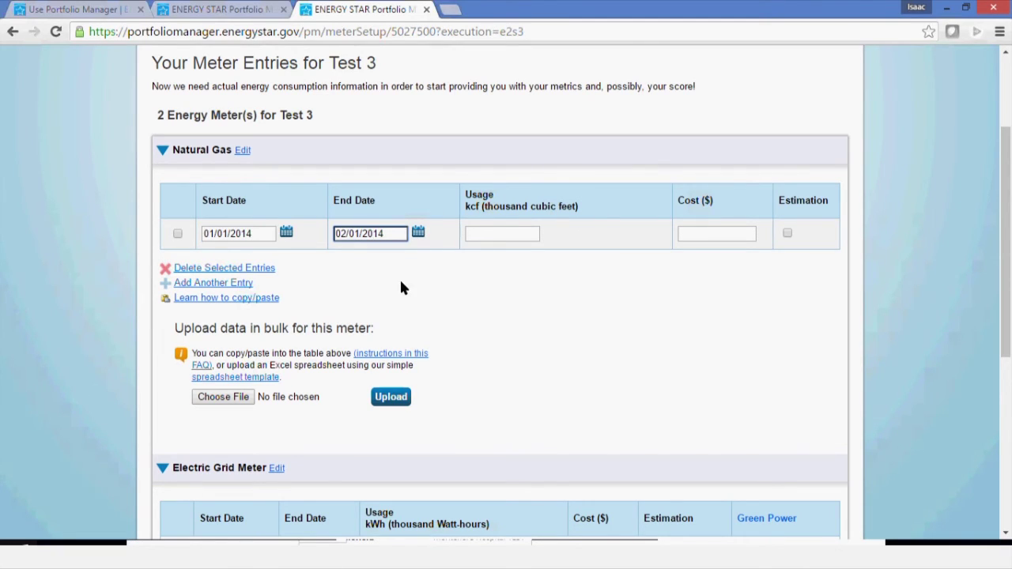
{"action": "left_click", "coordinate": [504, 234]}
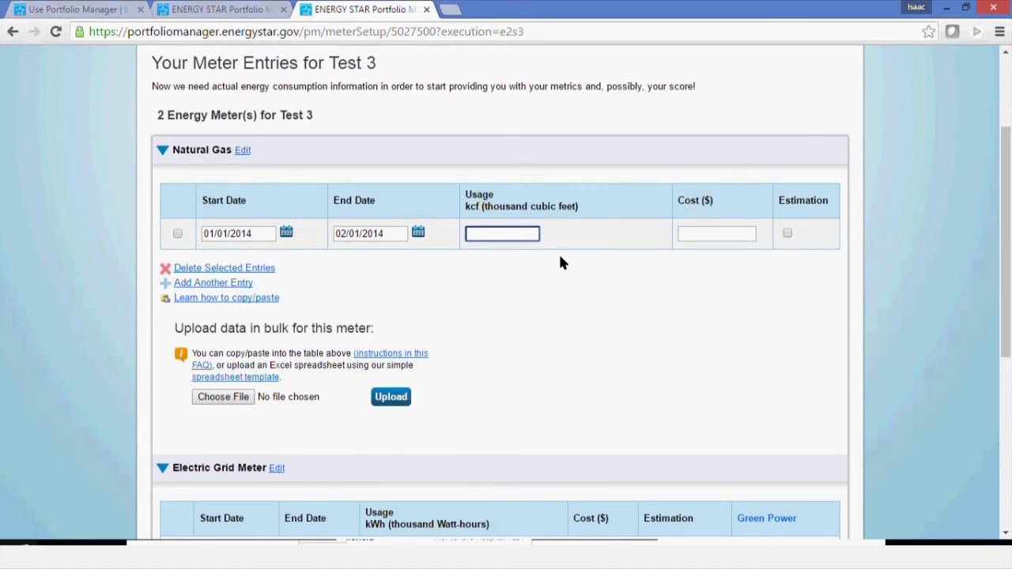
{"action": "type", "text": "1500"}
{"action": "left_click", "coordinate": [627, 321]}
{"action": "left_click", "coordinate": [718, 234]}
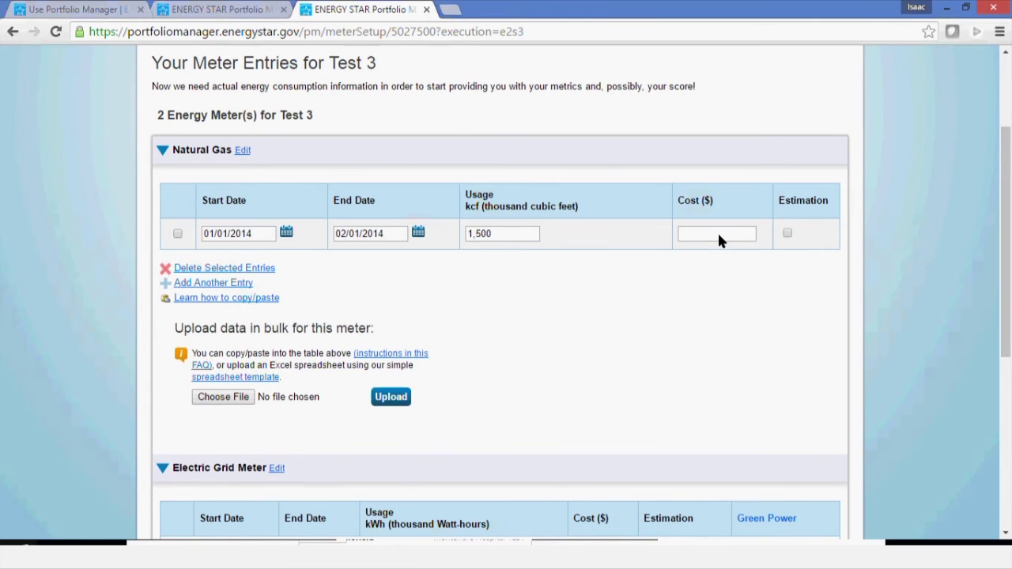
{"action": "type", "text": "2000"}
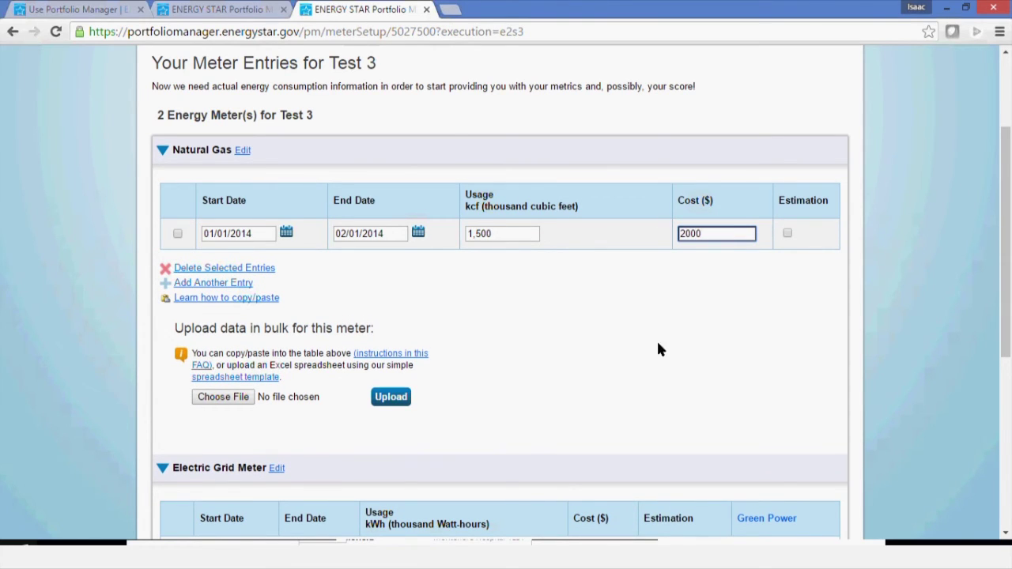
{"action": "left_click", "coordinate": [656, 339]}
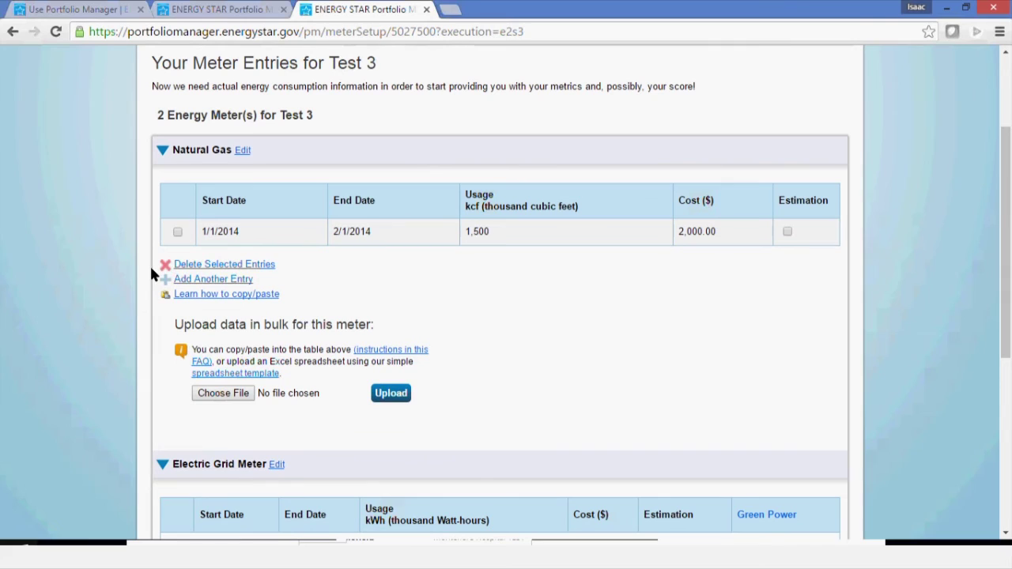
- Add a second Natural Gas entry for 2/1/2014 to 3/1/2014 with a usage of 1,200 kcf and a cost of $1,800
{"action": "left_click", "coordinate": [200, 278]}
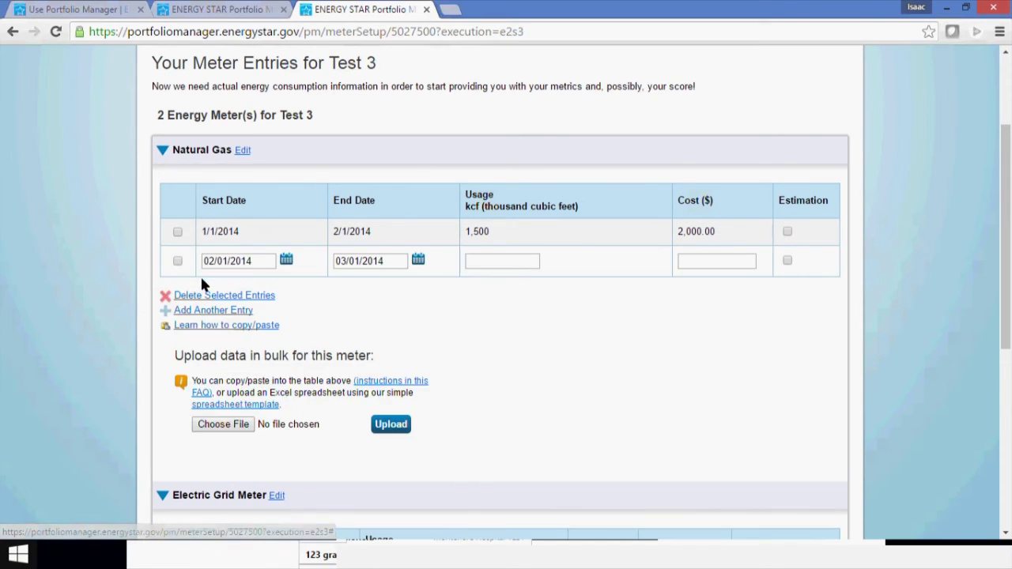
{"action": "left_click", "coordinate": [511, 268]}
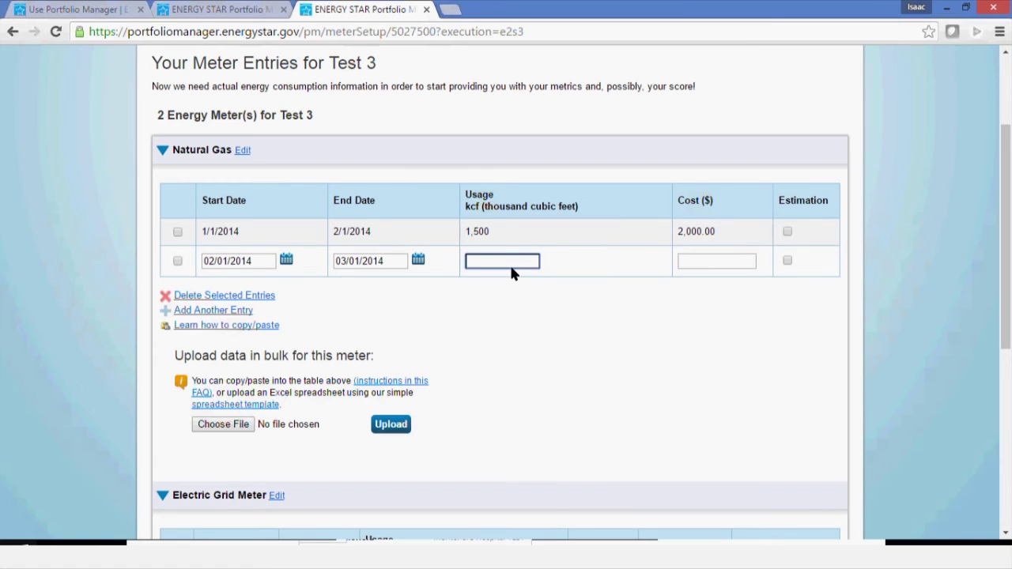
{"action": "type", "text": "1200"}
{"action": "left_click", "coordinate": [537, 345]}
{"action": "left_click", "coordinate": [712, 266]}
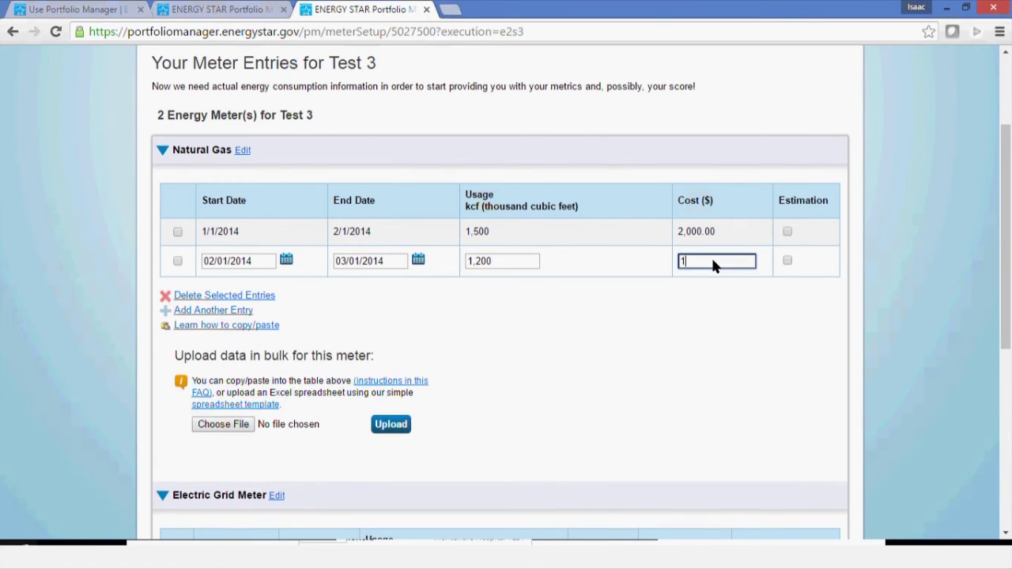
{"action": "left_click", "coordinate": [707, 388]}
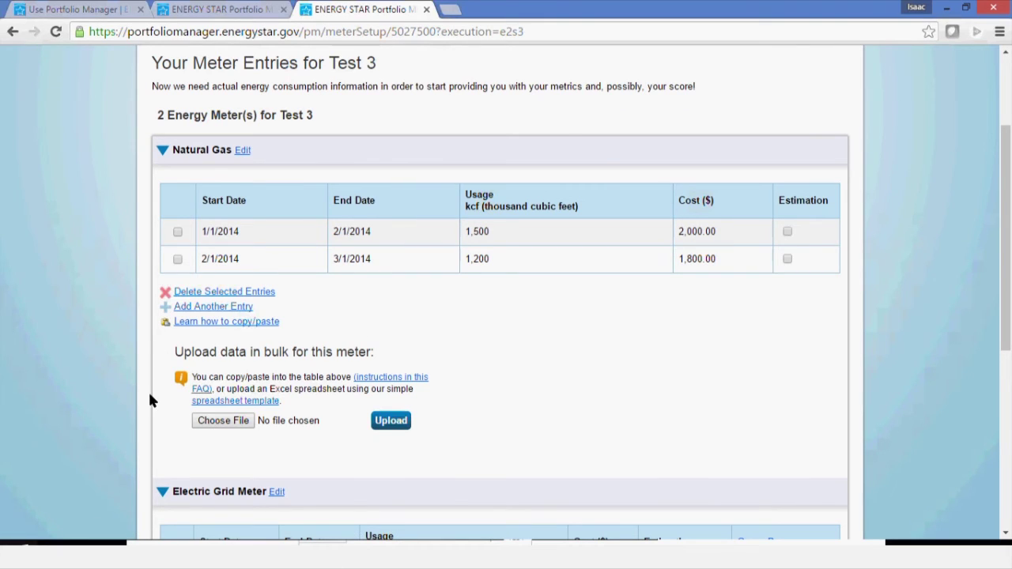
- Download the meter data spreadsheet template, examine its columns and Estimation options in Excel alongside the Test Electric workbook, and close both
{"action": "left_click", "coordinate": [230, 401]}
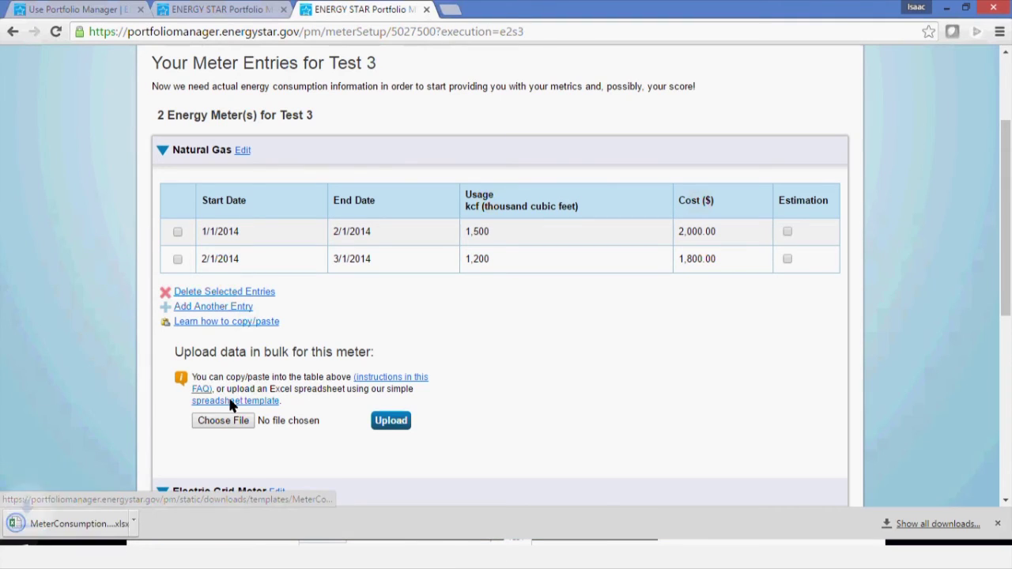
{"action": "left_click", "coordinate": [89, 523]}
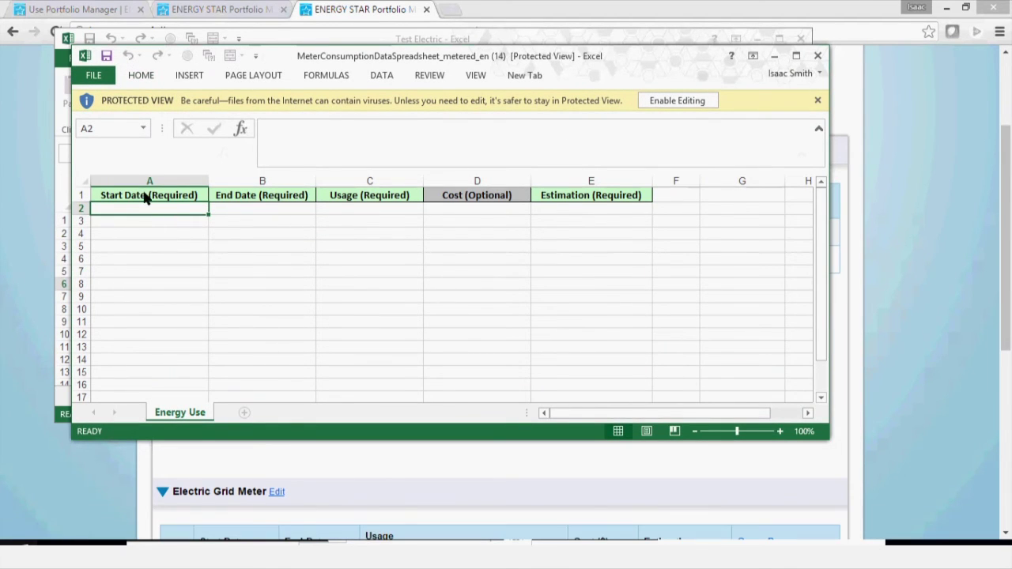
{"action": "left_click", "coordinate": [611, 213]}
{"action": "left_click", "coordinate": [659, 210]}
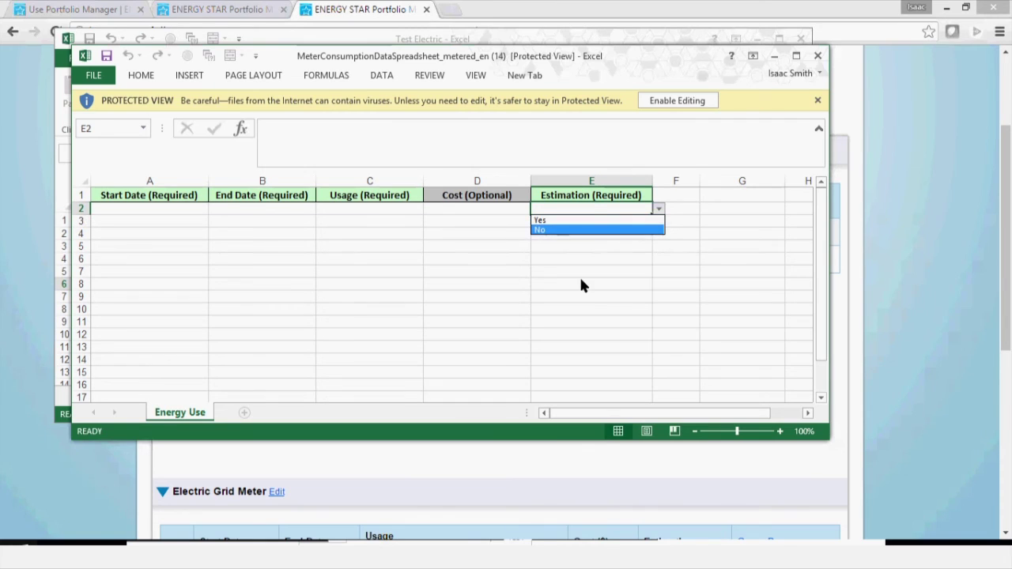
{"action": "key", "text": "Escape"}
{"action": "left_click", "coordinate": [682, 235]}
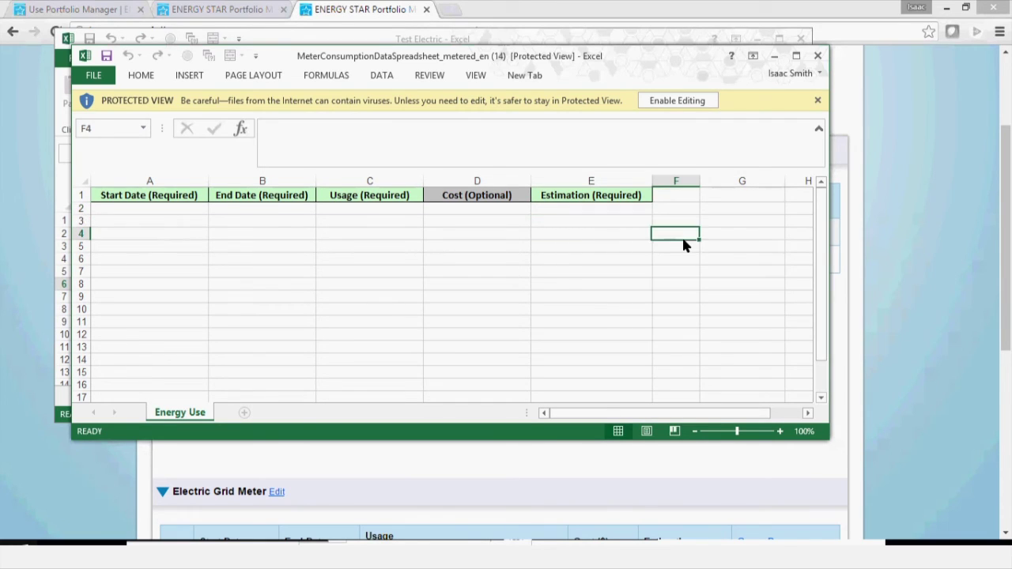
{"action": "left_click", "coordinate": [819, 57]}
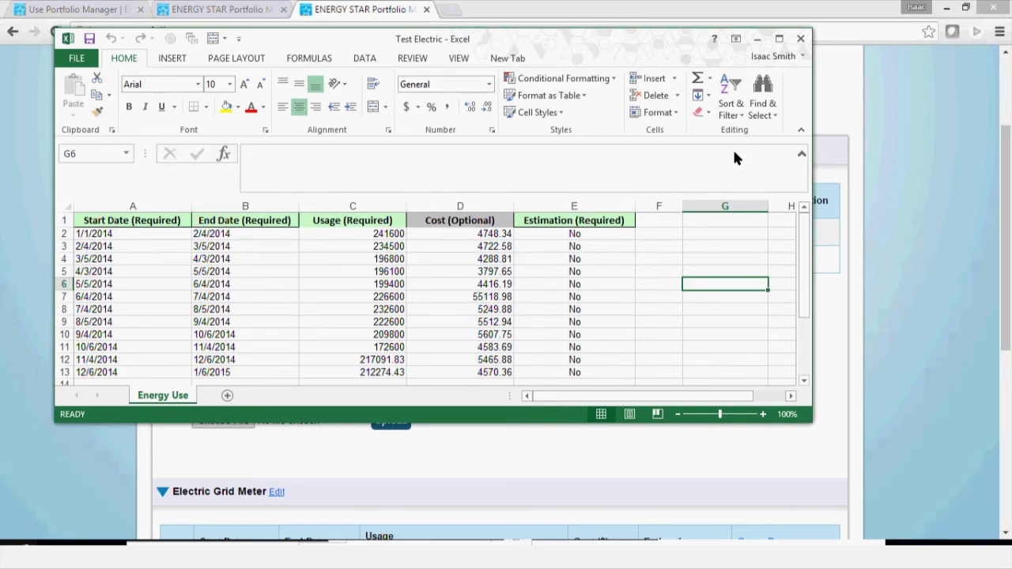
{"action": "left_click", "coordinate": [801, 39]}
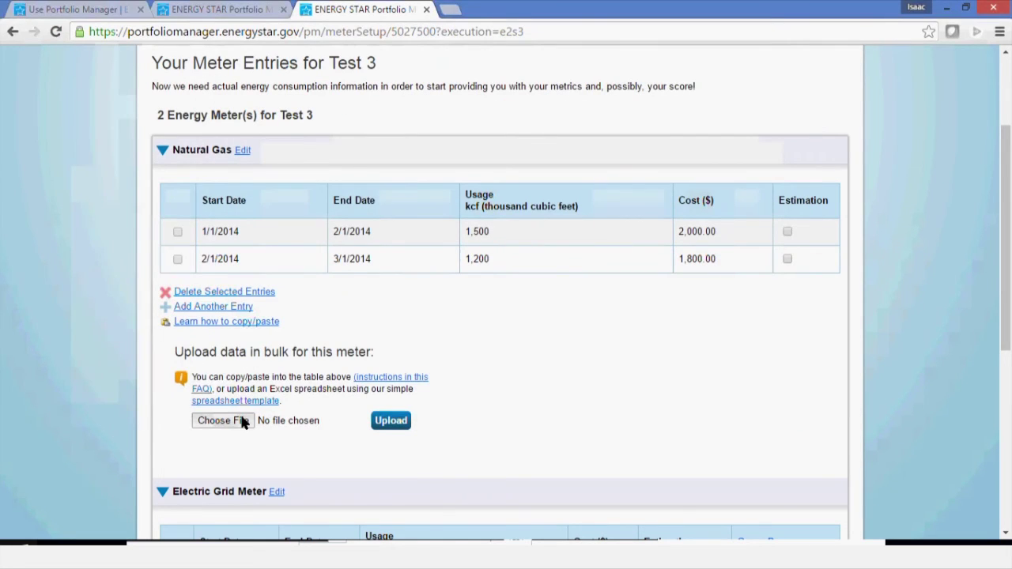
{"action": "left_click", "coordinate": [243, 423]}
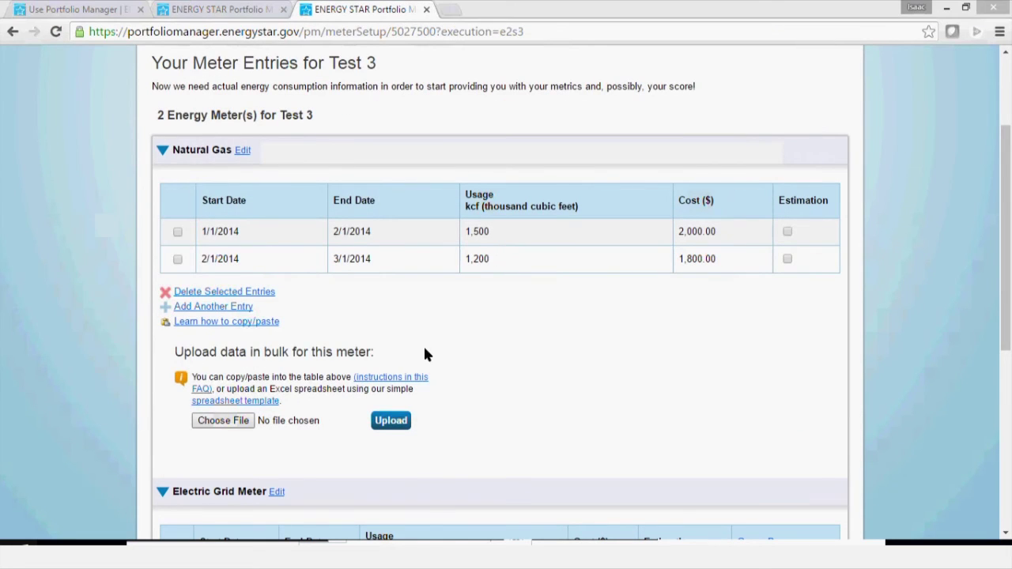
{"action": "double_click", "coordinate": [182, 136]}
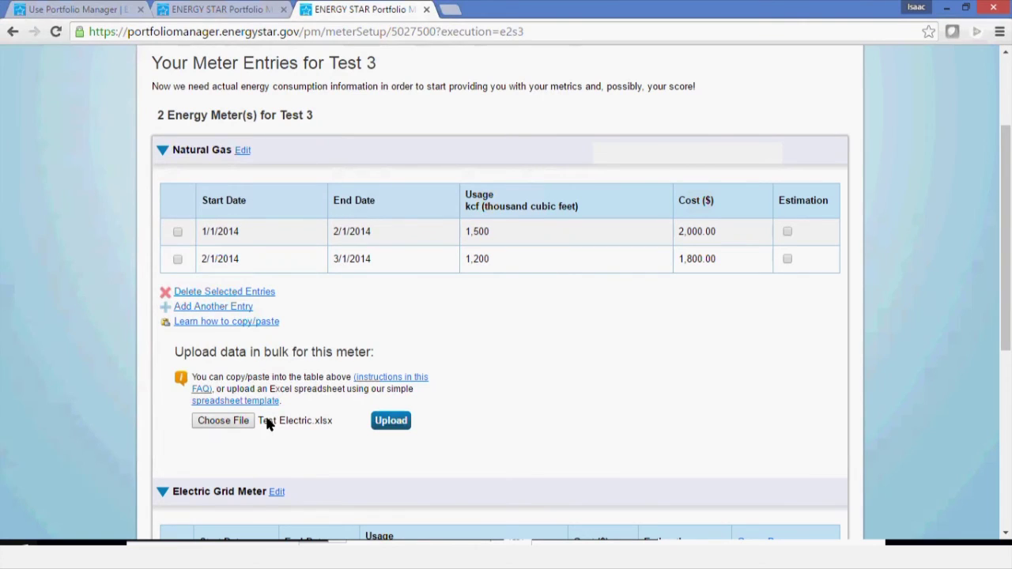
{"action": "scroll", "coordinate": [298, 348], "scroll_direction": "down", "scroll_amount": 1}
{"action": "left_click", "coordinate": [242, 346]}
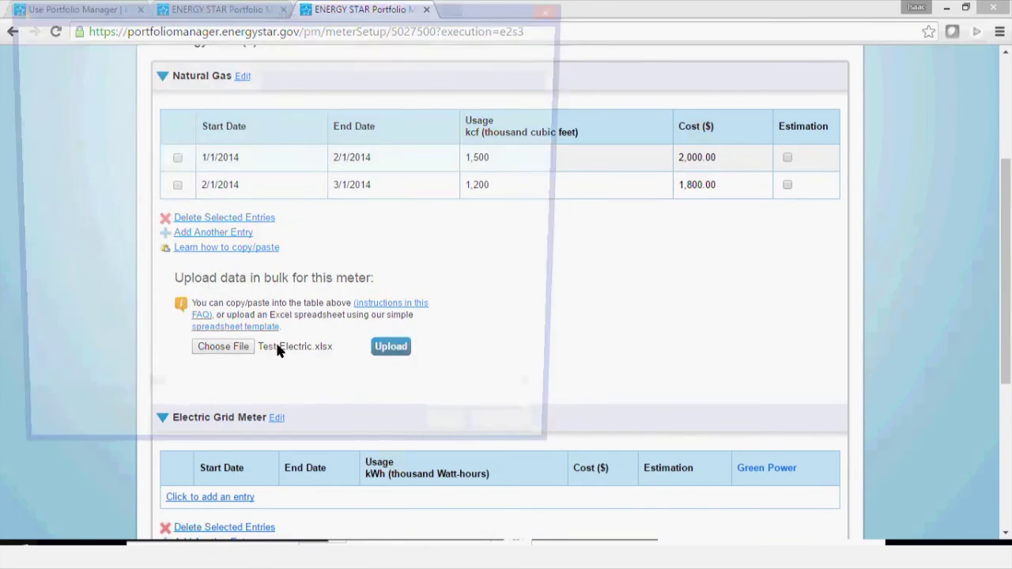
{"action": "key", "text": "Escape"}
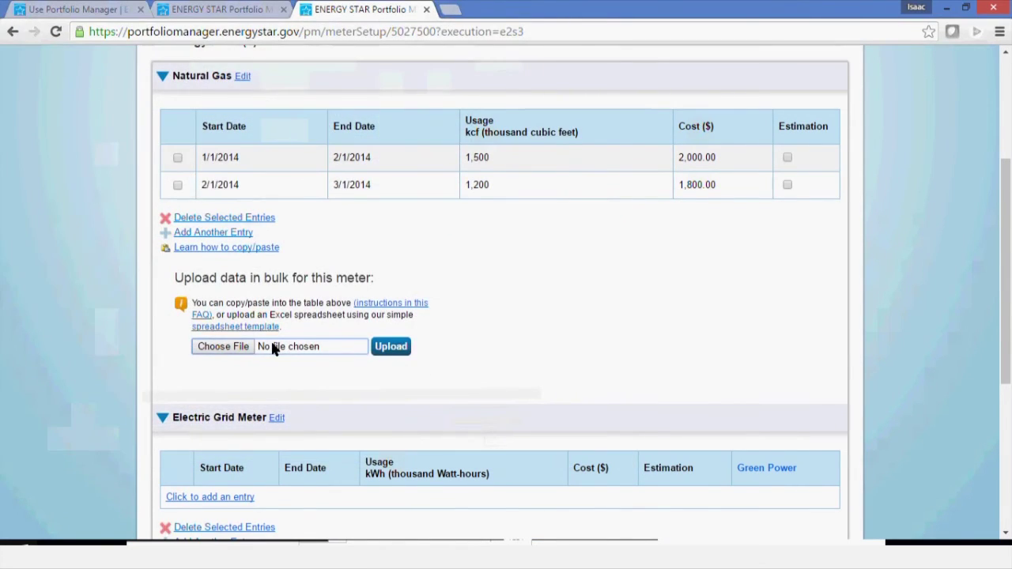
- Upload the Test Electric spreadsheet in bulk to the Electric Grid Meter and check the imported entries
{"action": "scroll", "coordinate": [275, 350], "scroll_direction": "down", "scroll_amount": 4}
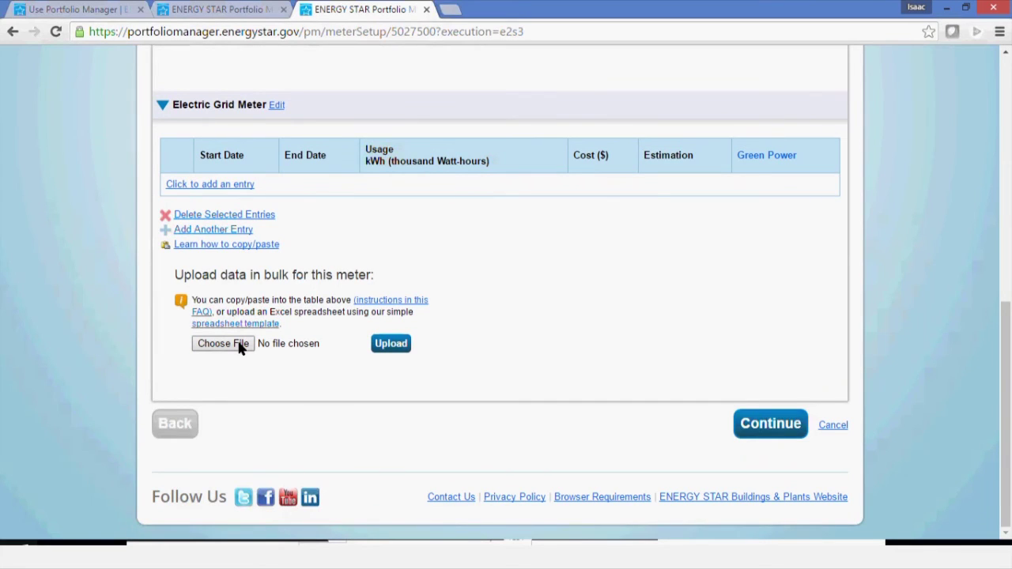
{"action": "left_click", "coordinate": [222, 343]}
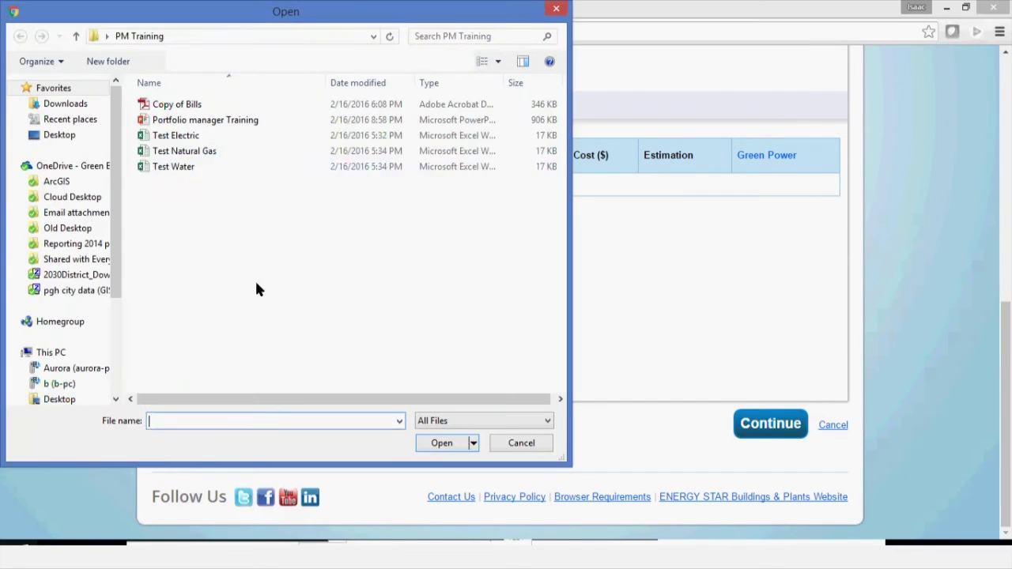
{"action": "left_click", "coordinate": [178, 137]}
{"action": "double_click", "coordinate": [179, 137]}
{"action": "left_click", "coordinate": [403, 351]}
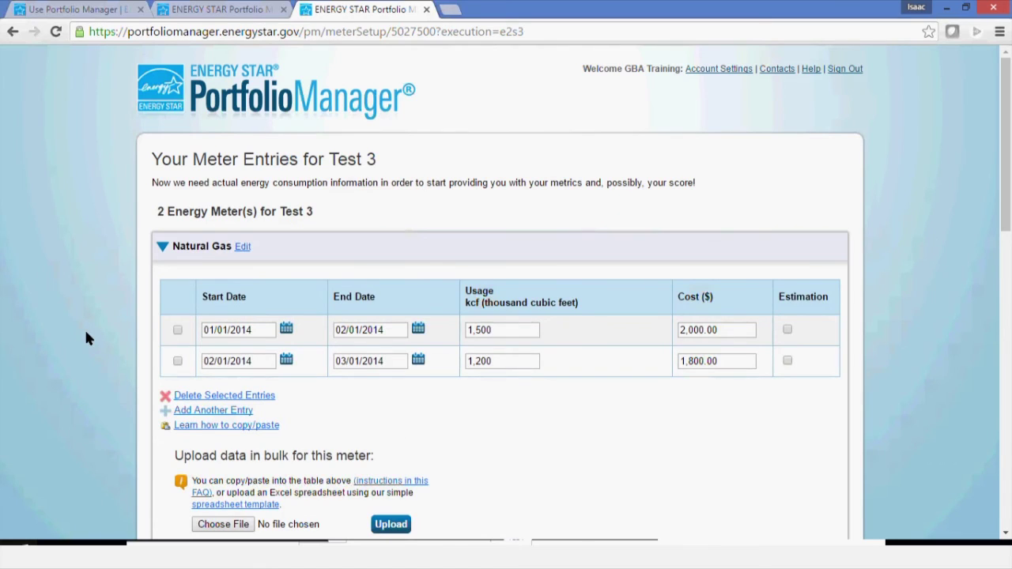
{"action": "scroll", "coordinate": [130, 325], "scroll_direction": "down", "scroll_amount": 6}
{"action": "scroll", "coordinate": [592, 296], "scroll_direction": "down", "scroll_amount": 3}
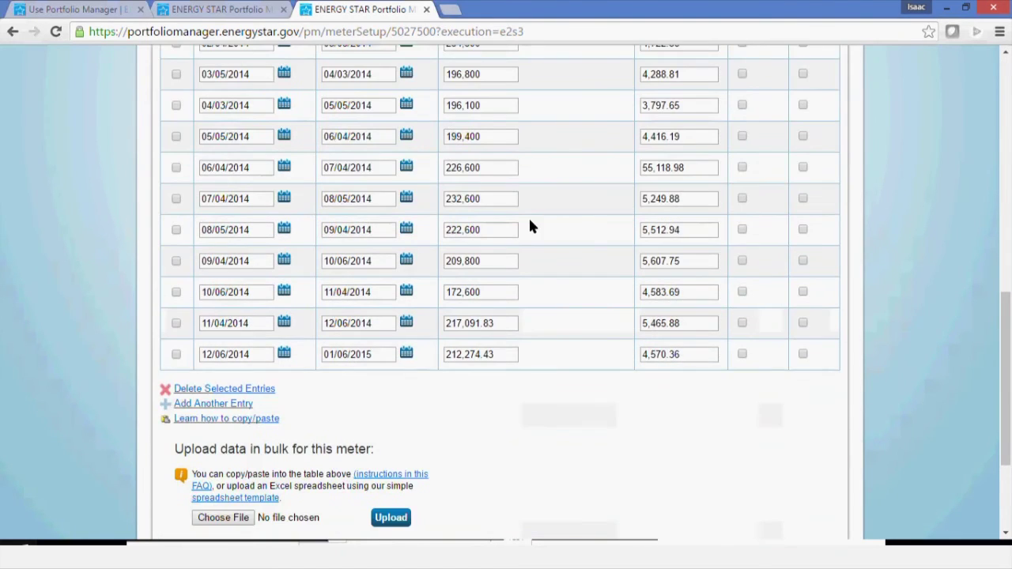
{"action": "scroll", "coordinate": [529, 226], "scroll_direction": "up", "scroll_amount": 1}
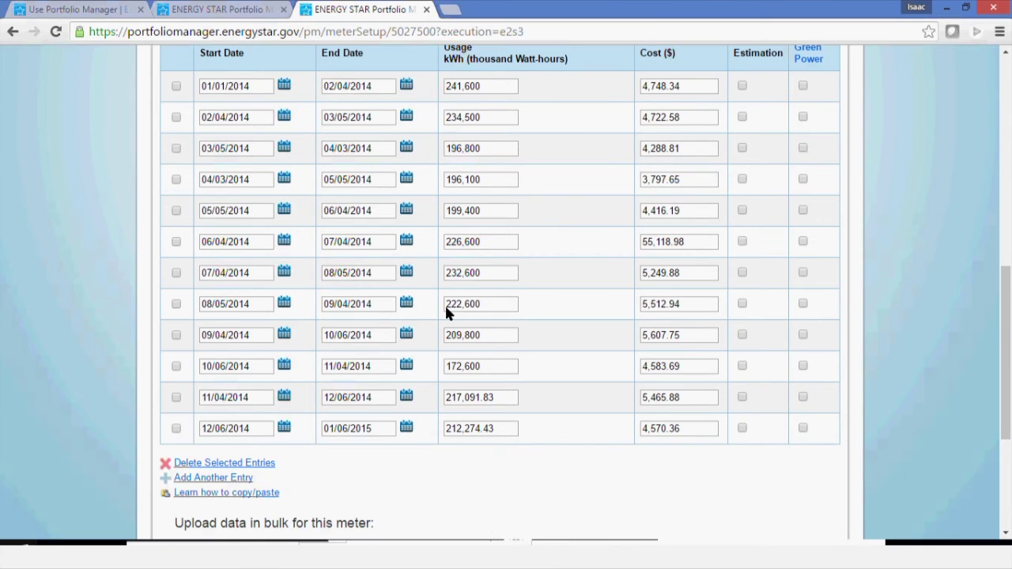
- Set the end date of the Electric Grid Meter entry starting 2/4/2014 to 3/3/2014
{"action": "scroll", "coordinate": [445, 303], "scroll_direction": "down", "scroll_amount": 5}
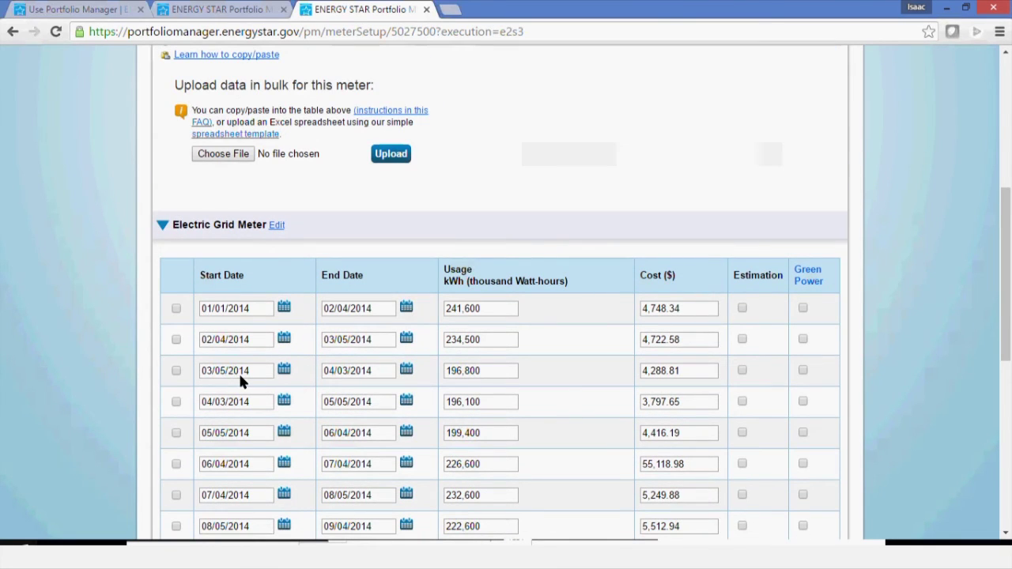
{"action": "left_click", "coordinate": [377, 338]}
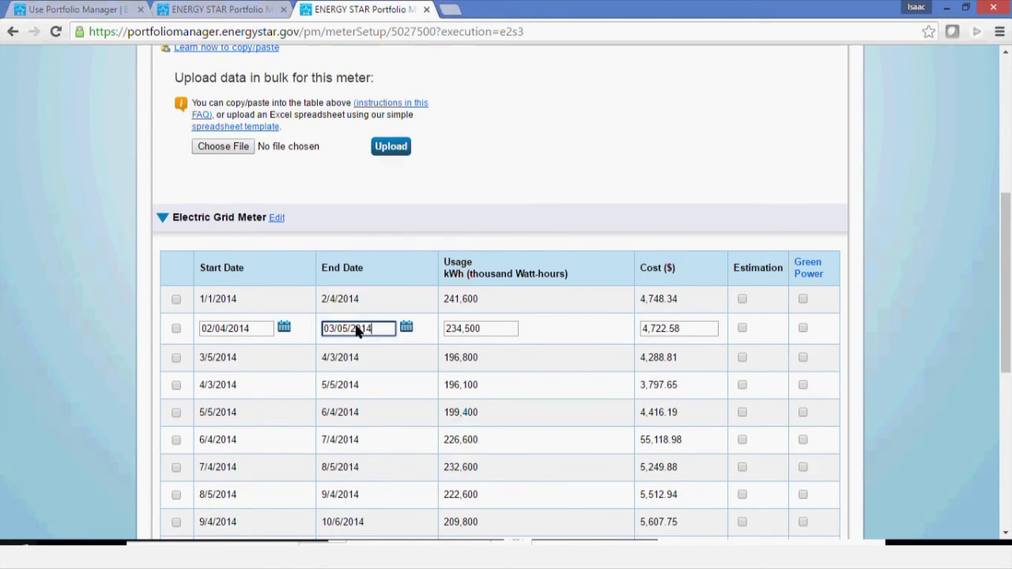
{"action": "key", "text": "Left"}
{"action": "key", "text": "Left"}
{"action": "key", "text": "Left"}
{"action": "key", "text": "Left"}
{"action": "key", "text": "Left"}
{"action": "key", "text": "BackSpace"}
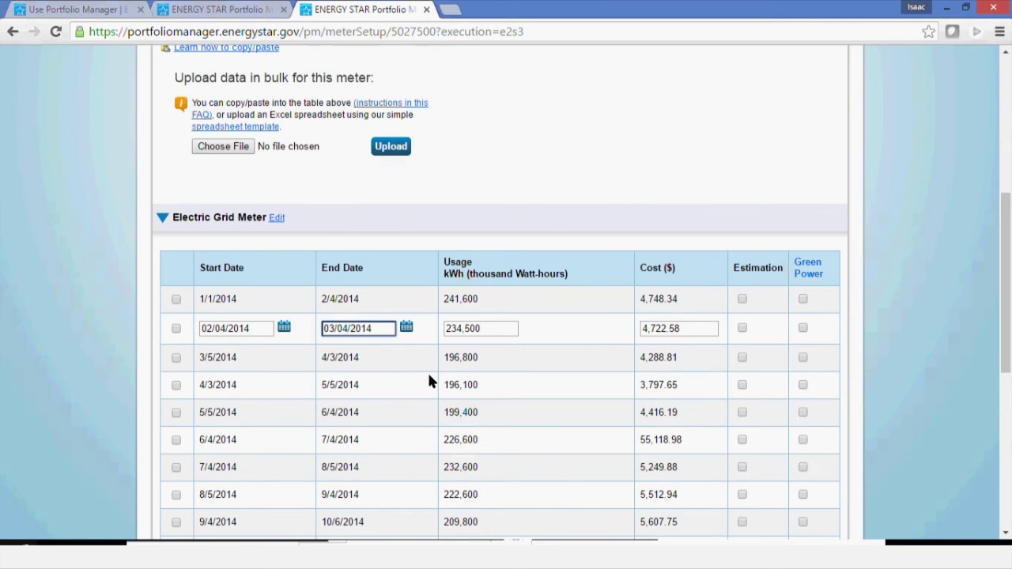
{"action": "type", "text": "3"}
{"action": "left_click", "coordinate": [63, 305]}
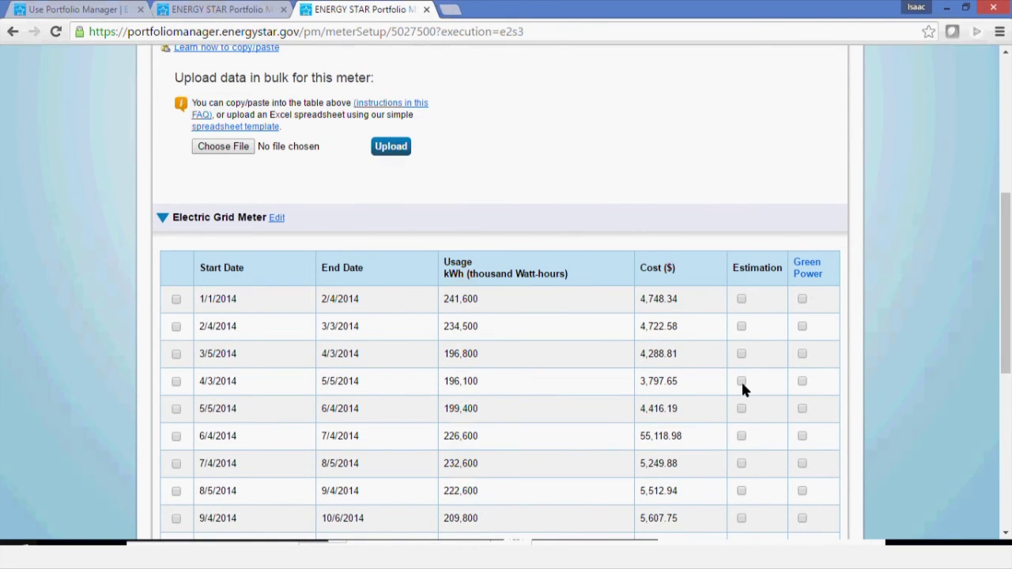
- Submit the meter entries for Test 3 and accept saving them with the date gap
{"action": "scroll", "coordinate": [735, 407], "scroll_direction": "down", "scroll_amount": 5}
{"action": "left_click", "coordinate": [790, 431]}
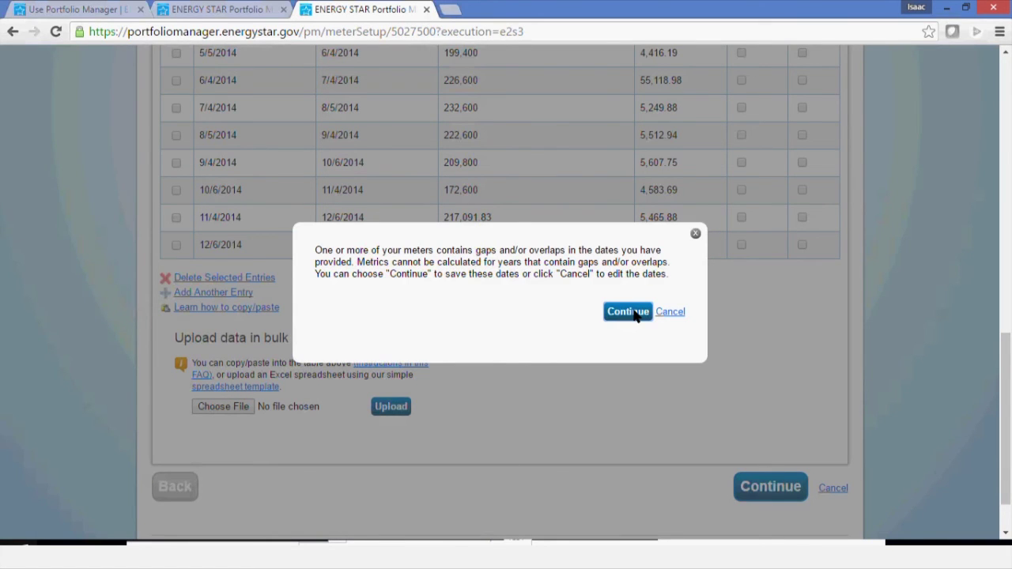
{"action": "left_click", "coordinate": [630, 313]}
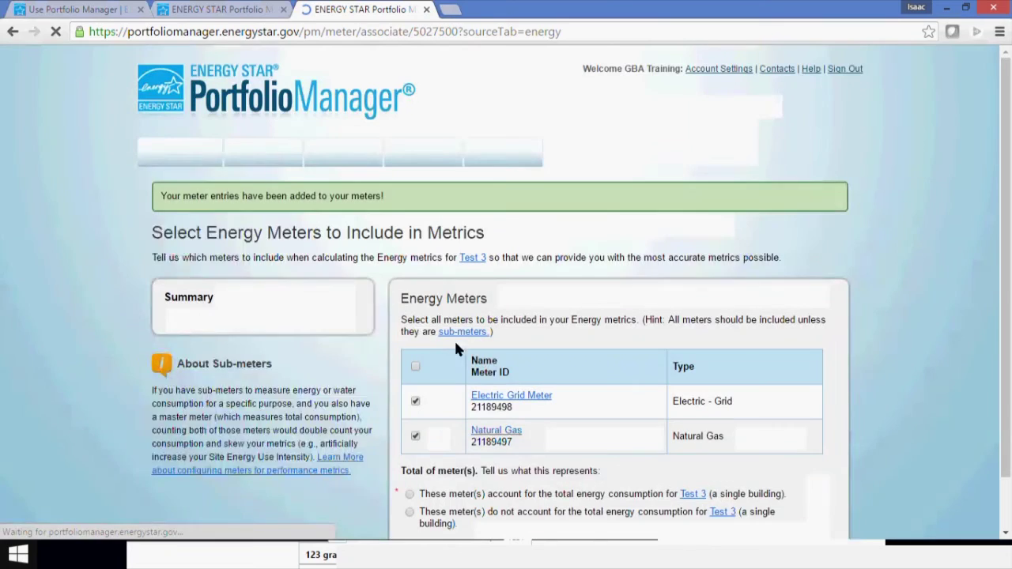
- Specify that the Electric Grid Meter and Natural Gas meter account for Test 3's total energy consumption, and apply the selections
{"action": "scroll", "coordinate": [383, 374], "scroll_direction": "down", "scroll_amount": 3}
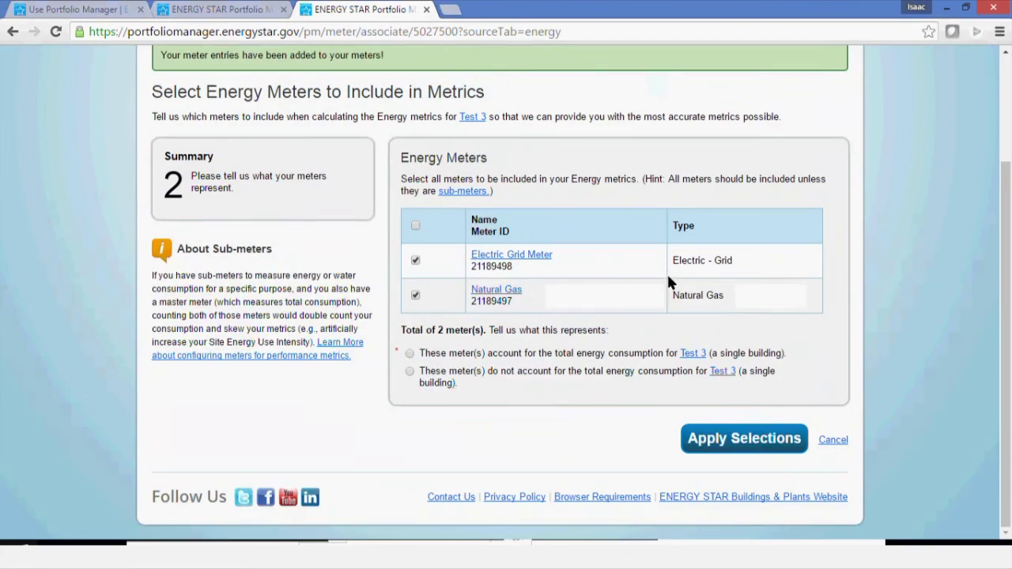
{"action": "left_click", "coordinate": [410, 354]}
{"action": "left_click", "coordinate": [739, 446]}
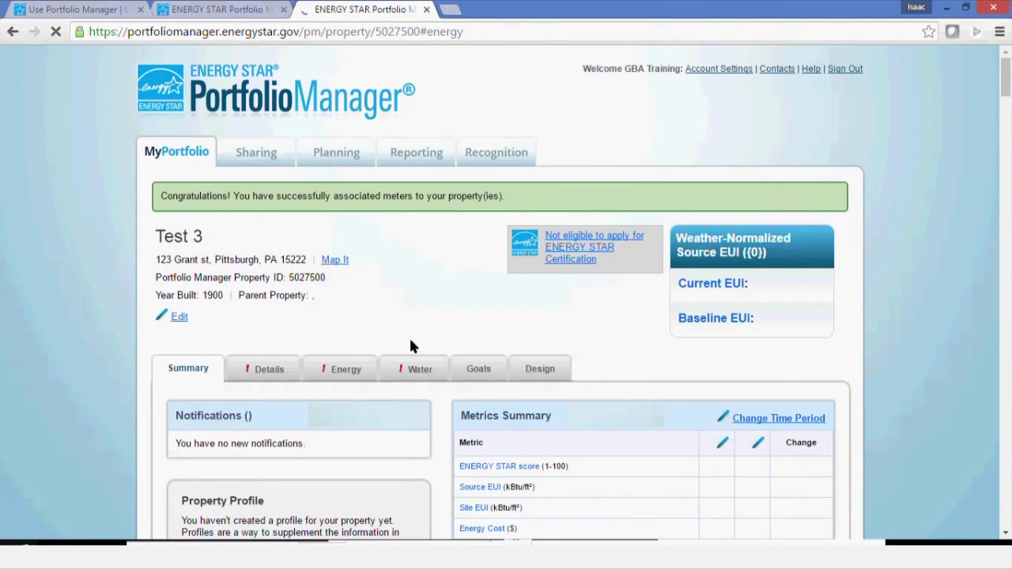
- Open the Electric Grid Meter from Test 3's energy meters and go to its monthly entries
{"action": "left_click", "coordinate": [336, 369]}
{"action": "scroll", "coordinate": [398, 350], "scroll_direction": "down", "scroll_amount": 5}
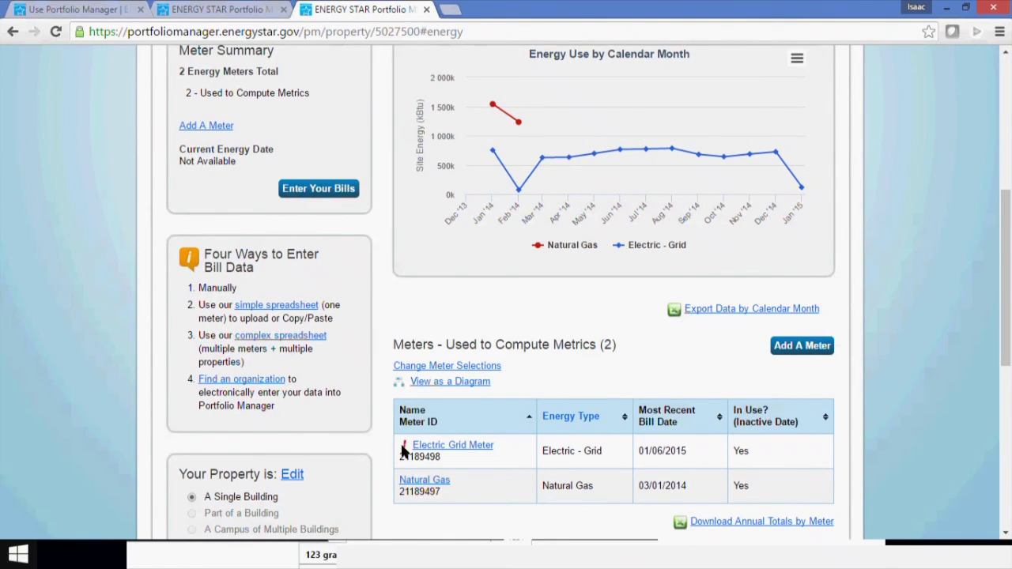
{"action": "left_click", "coordinate": [466, 449]}
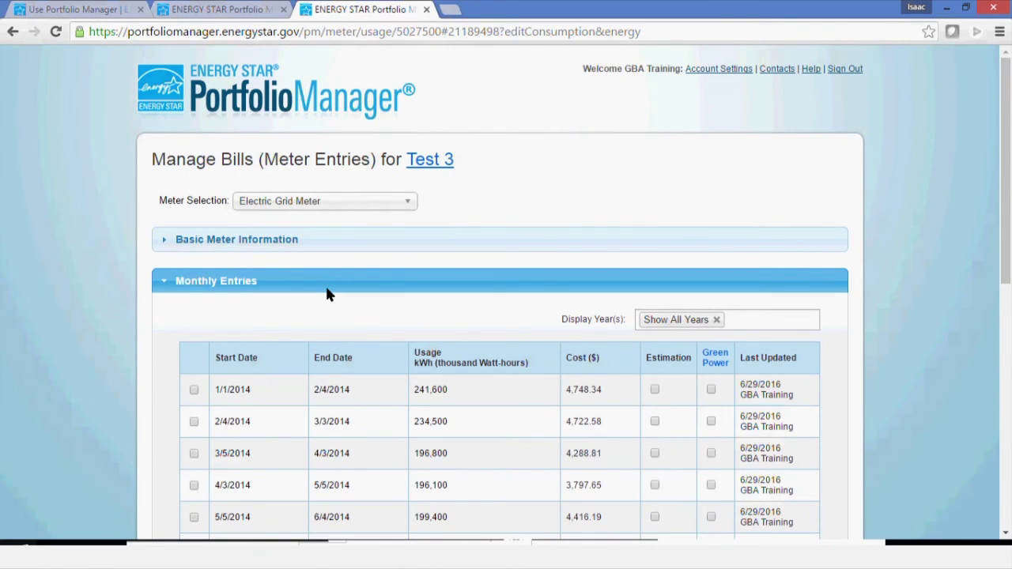
{"action": "scroll", "coordinate": [265, 332], "scroll_direction": "down", "scroll_amount": 2}
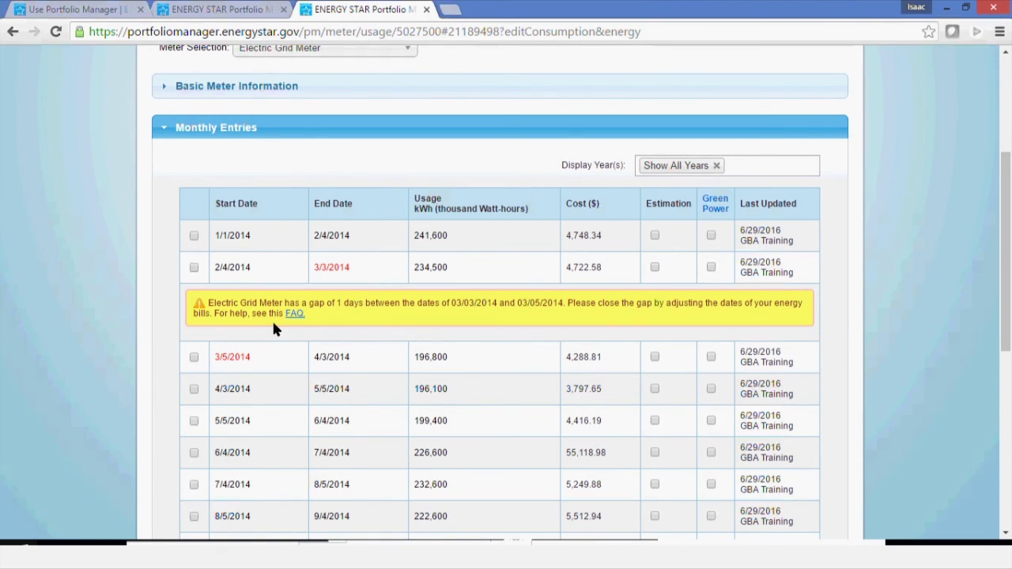
- Set the end date of the entry starting 2/4/2014 to 3/5/2014 and save the Electric Grid Meter's bills
{"action": "left_click", "coordinate": [330, 269]}
{"action": "left_click", "coordinate": [338, 269]}
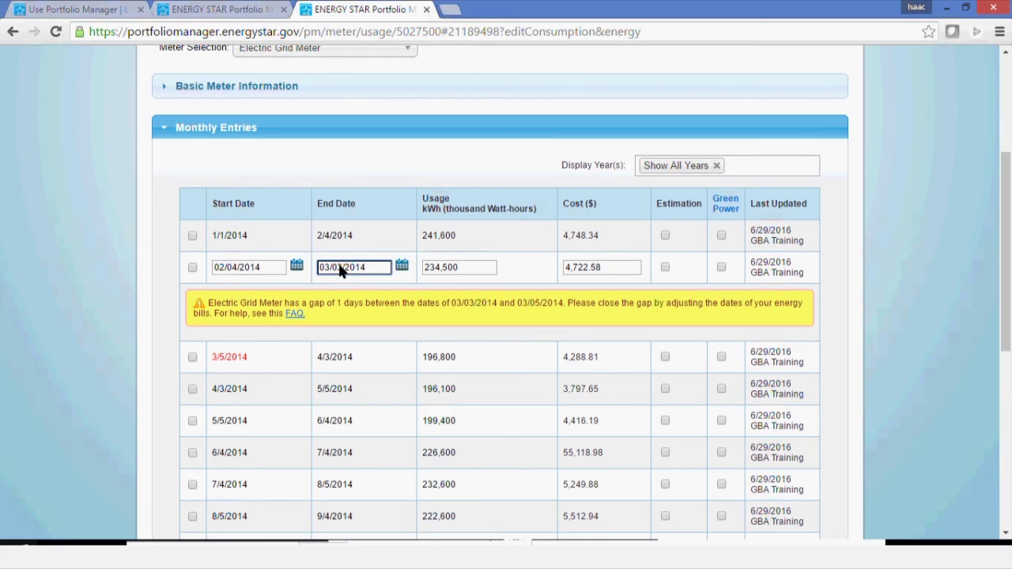
{"action": "type", "text": "5"}
{"action": "left_click", "coordinate": [589, 355]}
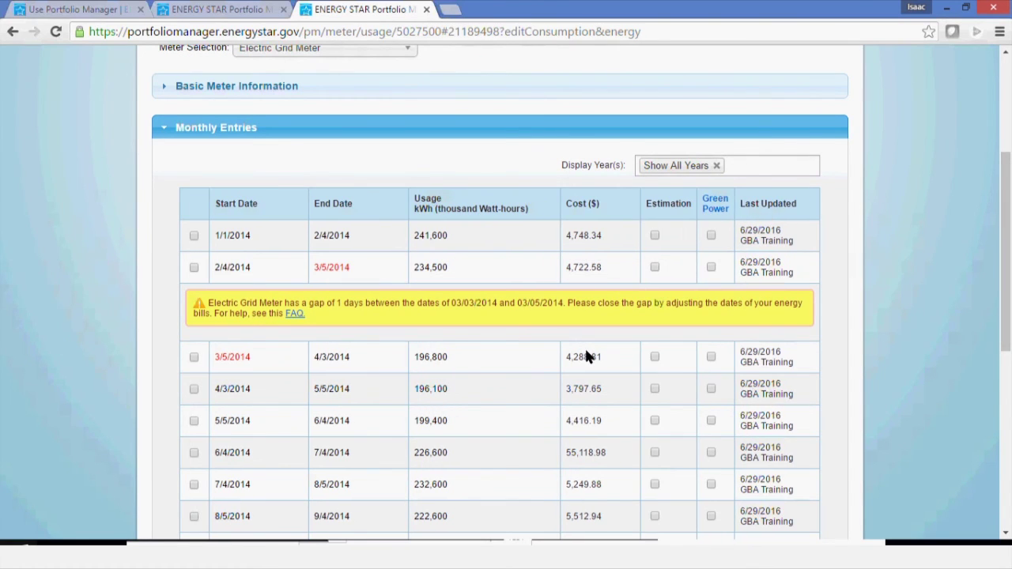
{"action": "scroll", "coordinate": [608, 354], "scroll_direction": "down", "scroll_amount": 5}
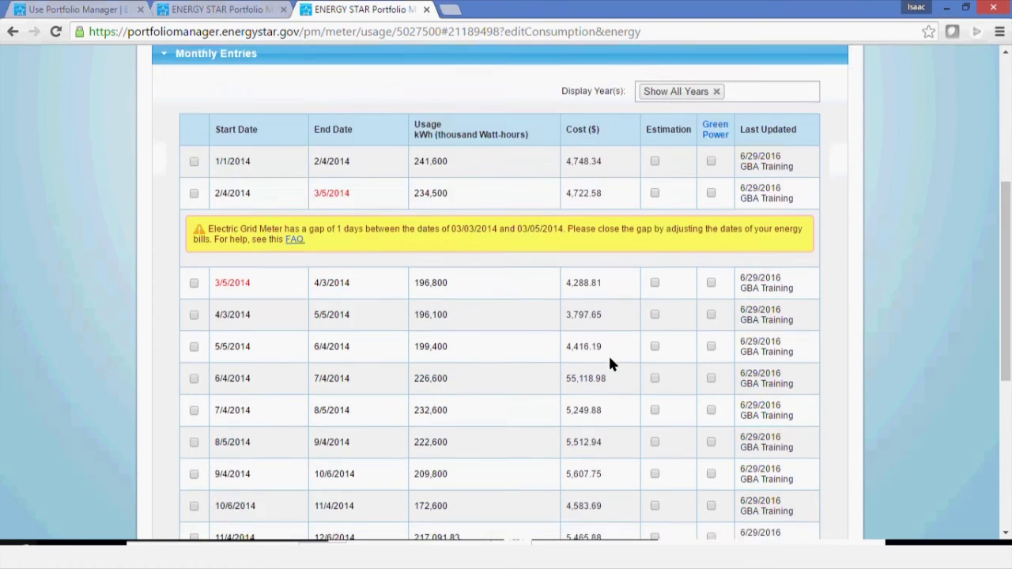
{"action": "left_click", "coordinate": [721, 432]}
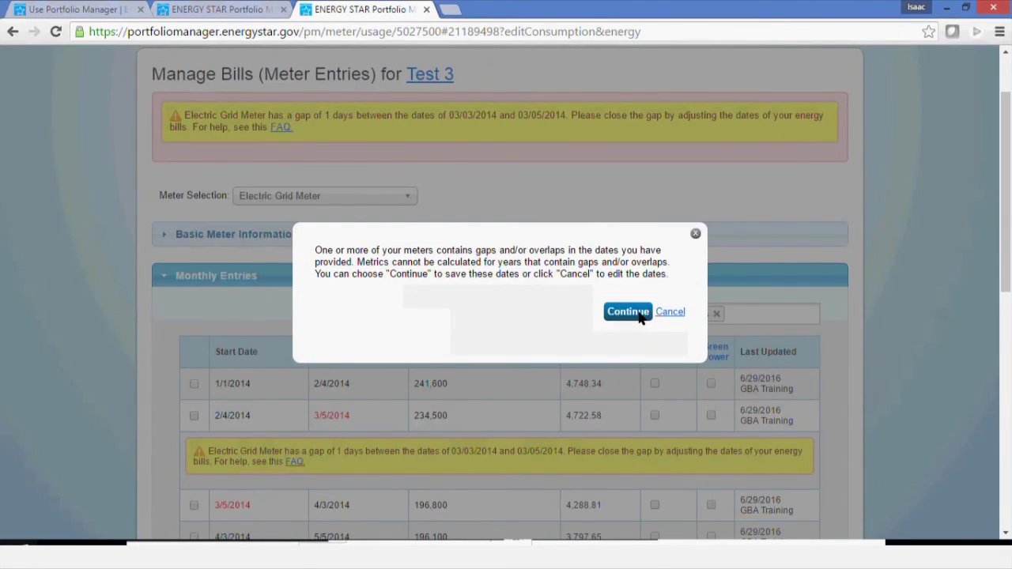
{"action": "left_click", "coordinate": [639, 314]}
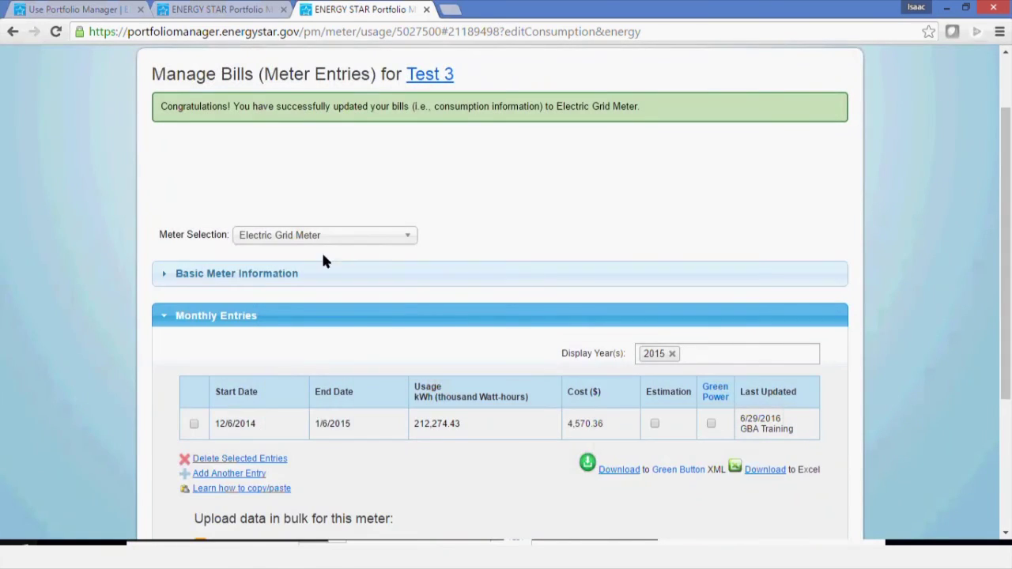
- Review the save result, the Display Year(s) options and the remaining bill entry tools for the Electric Grid Meter
{"action": "left_click_drag", "start_coordinate": [237, 111], "coordinate": [419, 109]}
{"action": "left_click", "coordinate": [453, 144]}
{"action": "scroll", "coordinate": [666, 345], "scroll_direction": "down", "scroll_amount": 1}
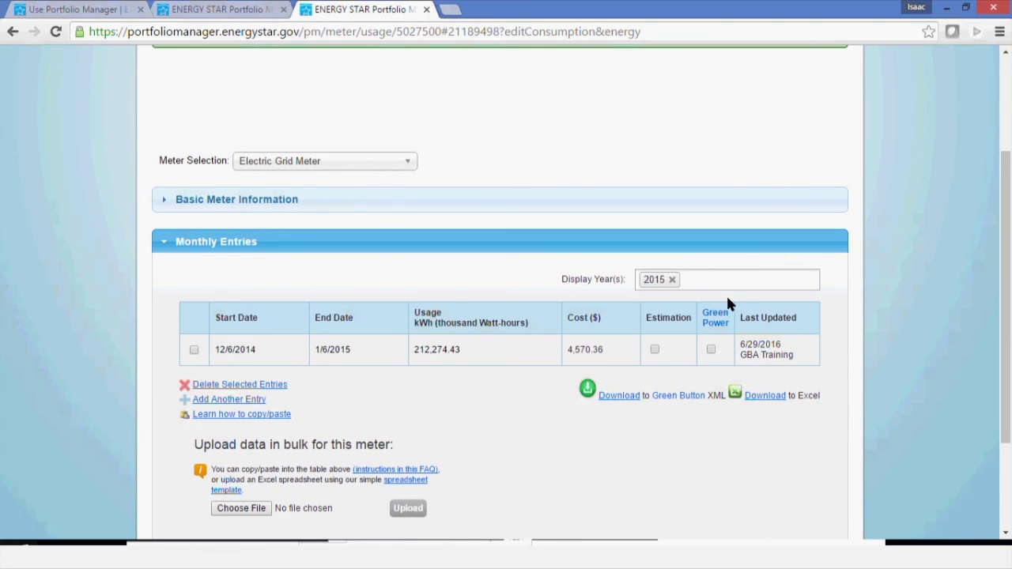
{"action": "left_click", "coordinate": [755, 279]}
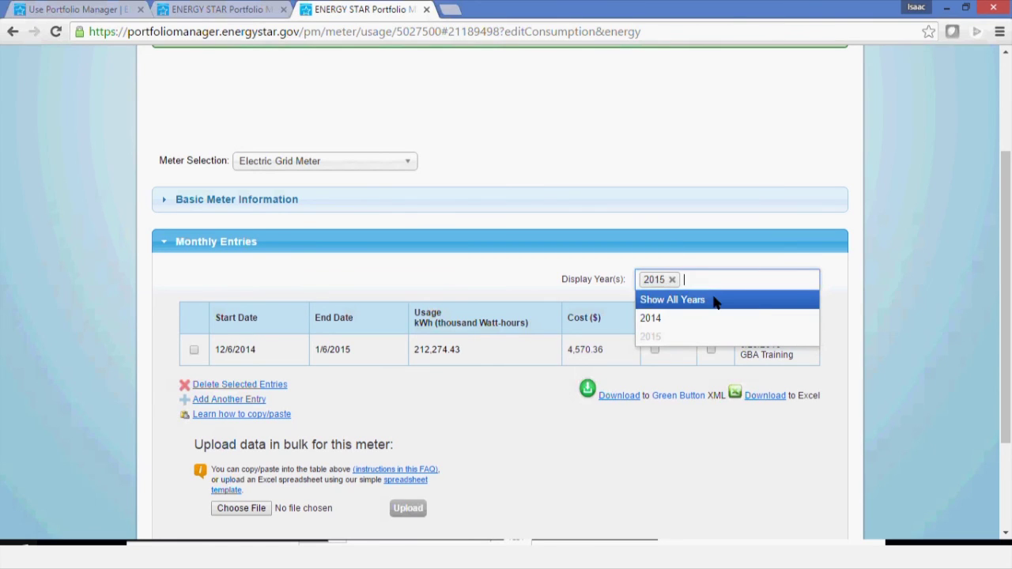
{"action": "left_click", "coordinate": [483, 427]}
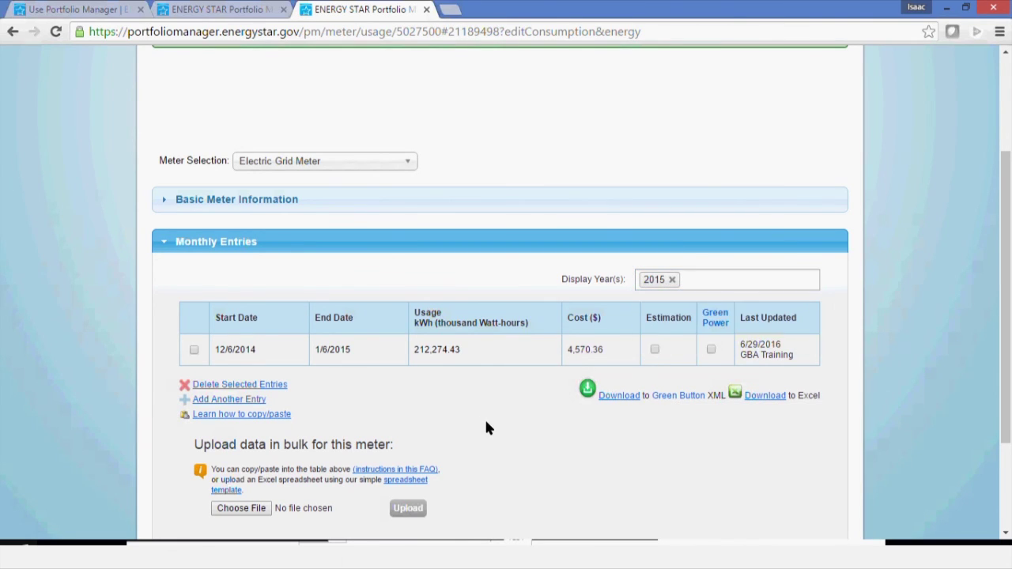
{"action": "scroll", "coordinate": [488, 423], "scroll_direction": "down", "scroll_amount": 3}
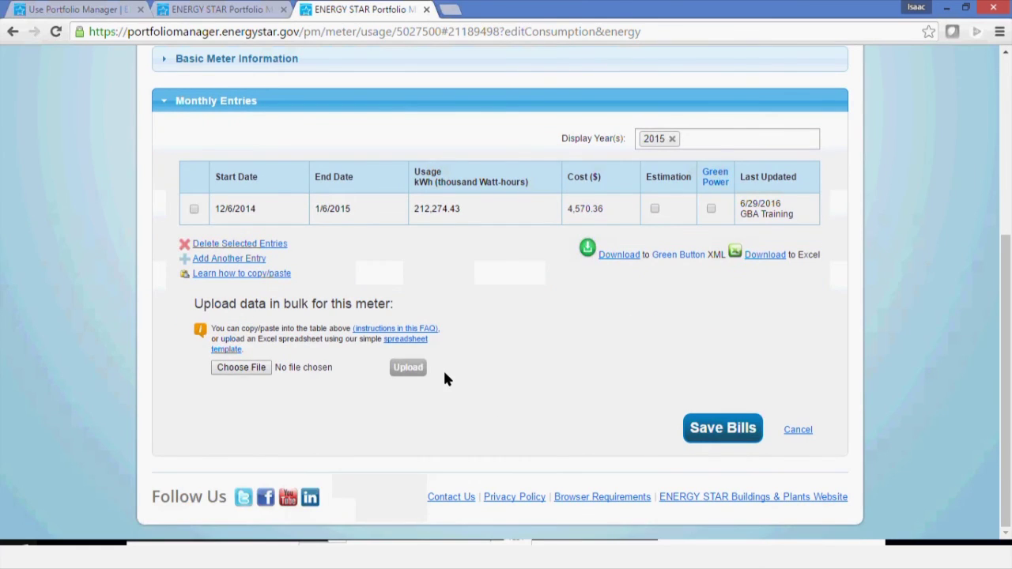